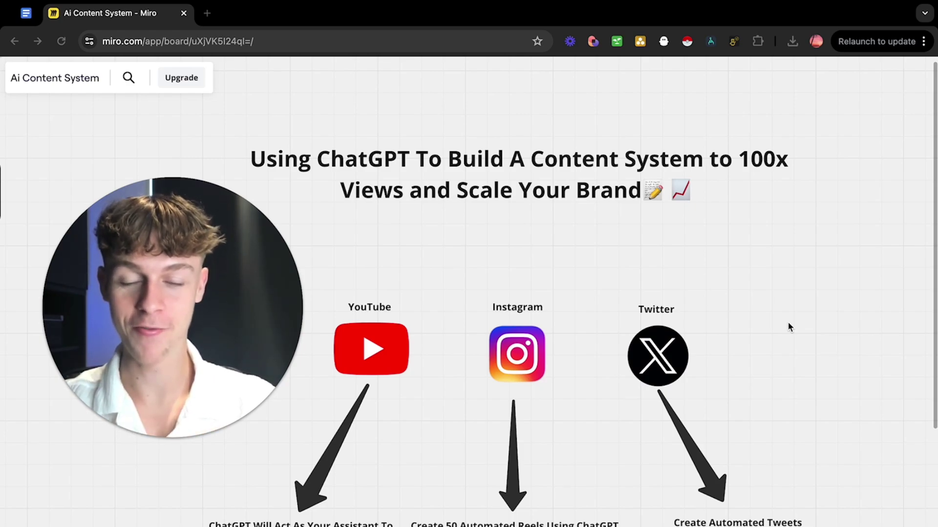
# Pan around the content-system board and deselect the Zapier link.
pyautogui.scroll(-2, 740, 366)
pyautogui.hscroll(-2, 740, 365)
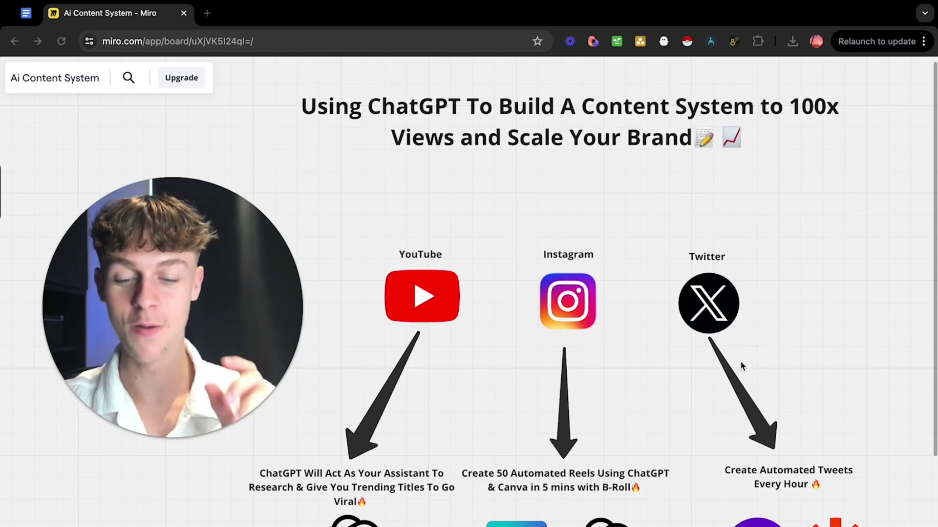
pyautogui.scroll(-2, 740, 363)
pyautogui.hscroll(-1, 740, 363)
pyautogui.scroll(-2, 574, 386)
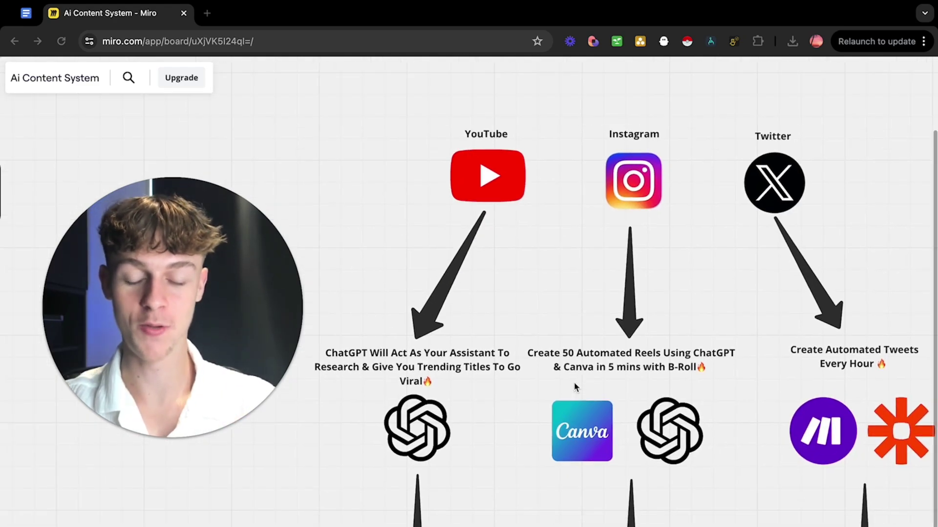
pyautogui.scroll(3, 527, 389)
pyautogui.scroll(-3, 528, 390)
pyautogui.hscroll(-4, 528, 390)
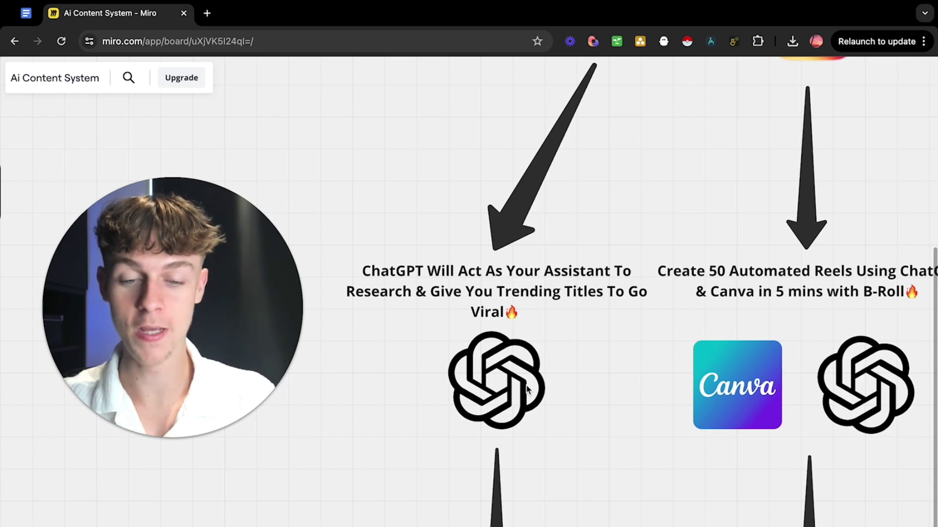
pyautogui.scroll(-5, 527, 388)
pyautogui.hscroll(4, 527, 389)
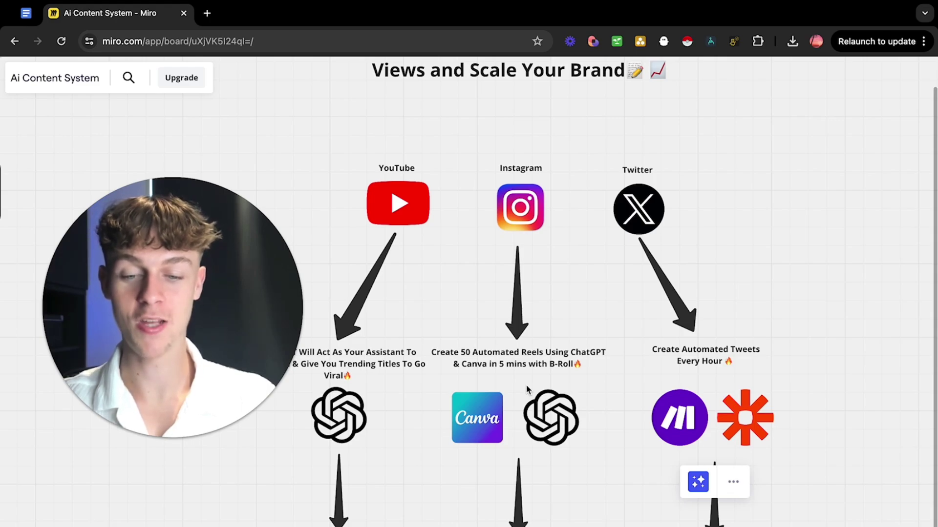
pyautogui.hscroll(-2, 527, 388)
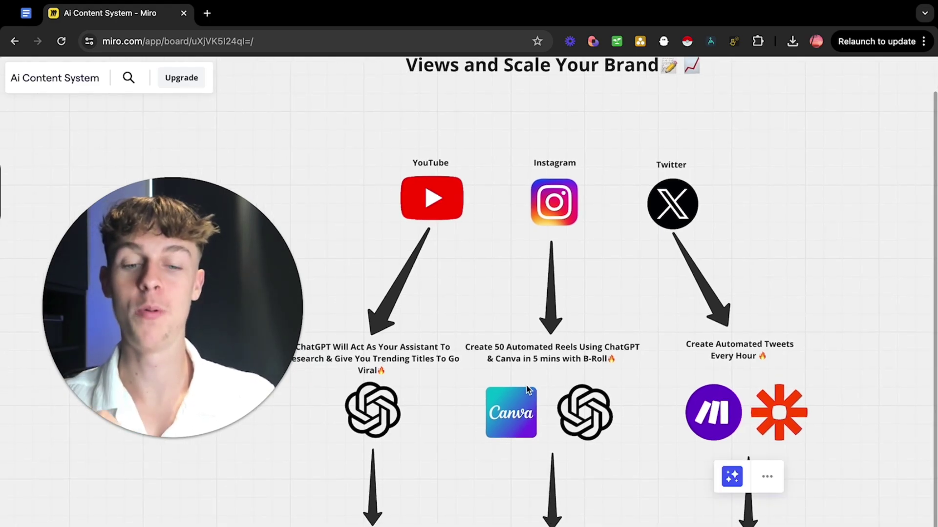
pyautogui.hscroll(-3, 528, 389)
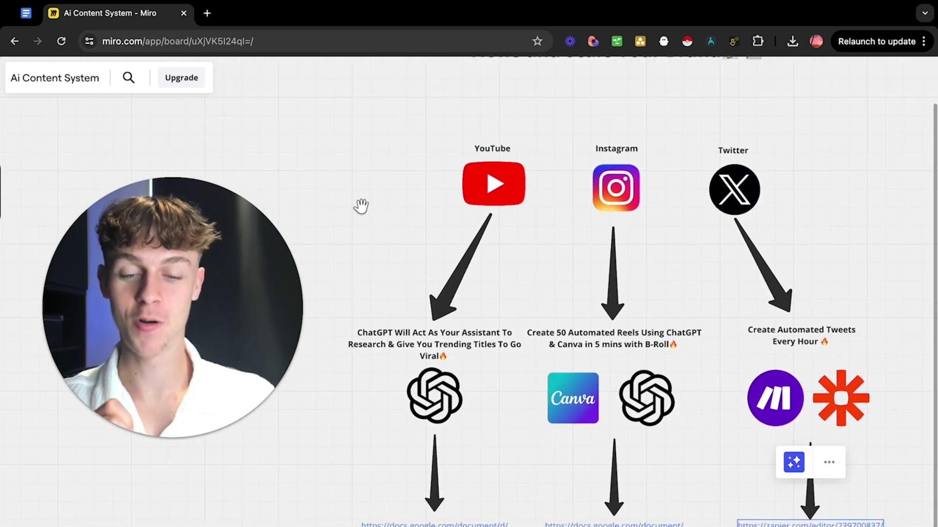
pyautogui.click(315, 133)
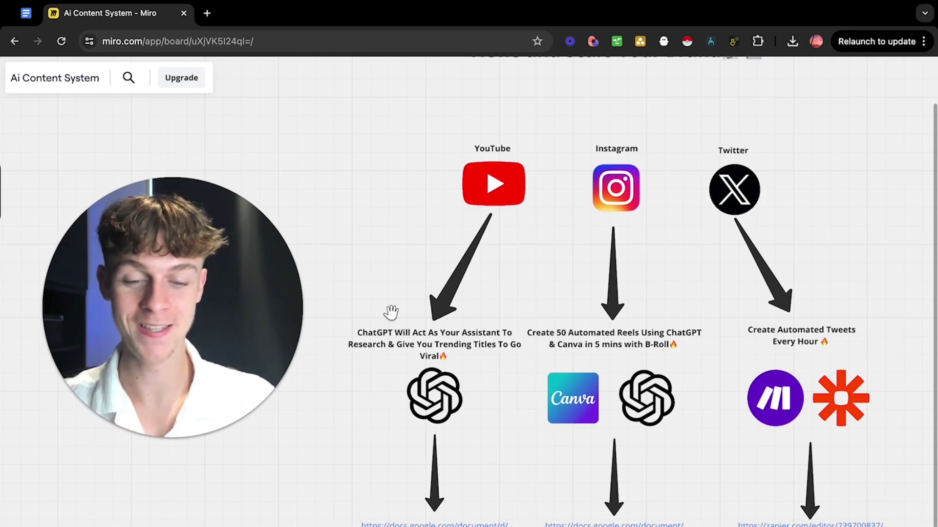
pyautogui.hscroll(2, 389, 310)
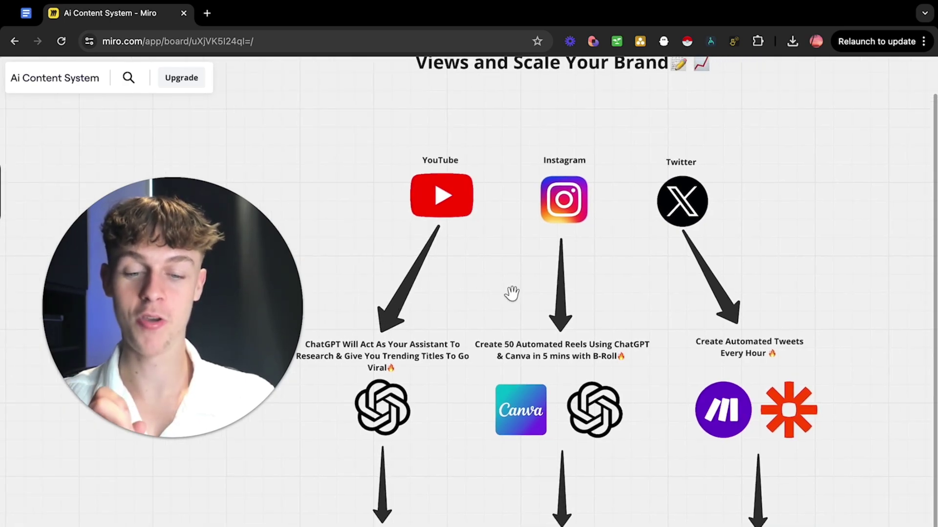
pyautogui.hscroll(2, 511, 294)
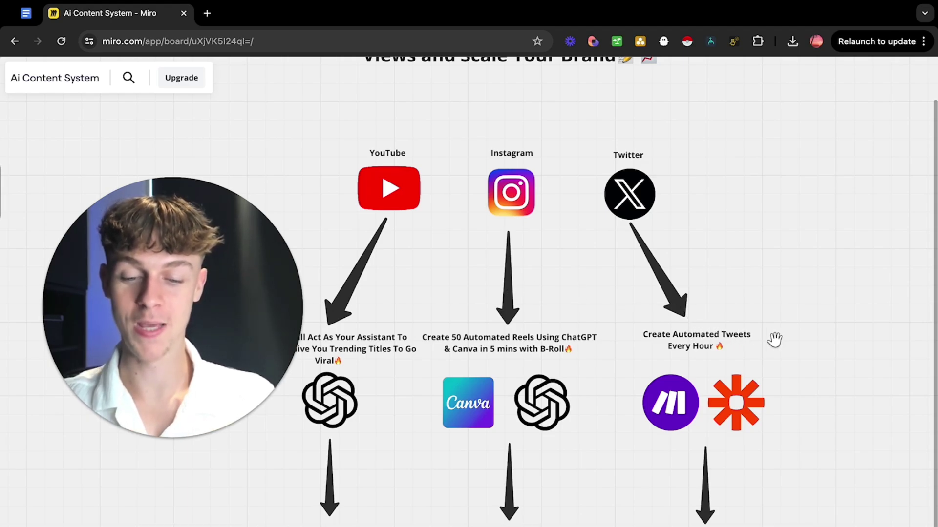
pyautogui.hscroll(-2, 775, 339)
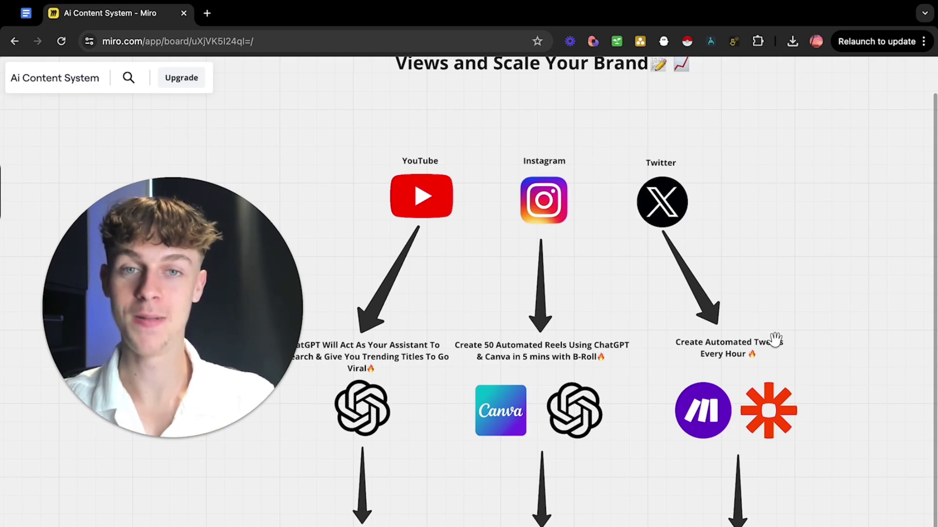
pyautogui.hscroll(-2, 775, 339)
pyautogui.scroll(-1, 776, 339)
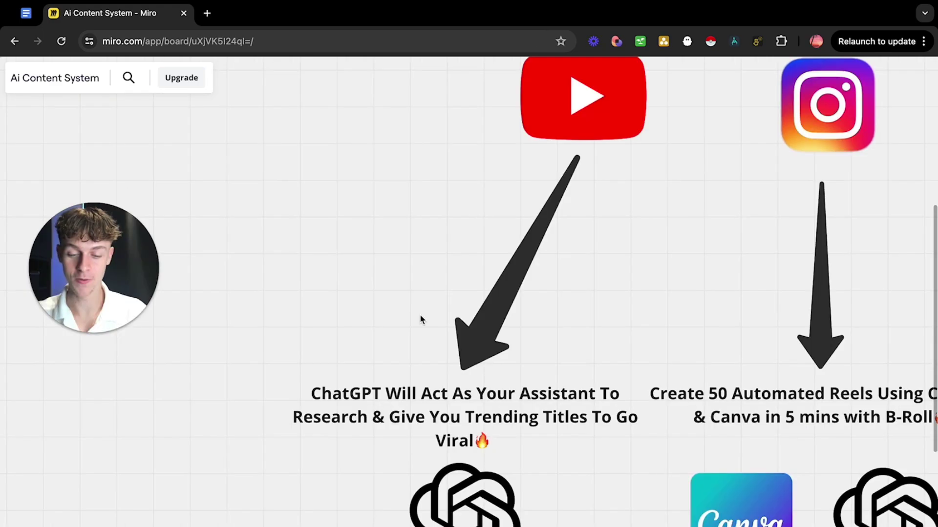
pyautogui.scroll(-4, 421, 319)
pyautogui.hscroll(1, 421, 319)
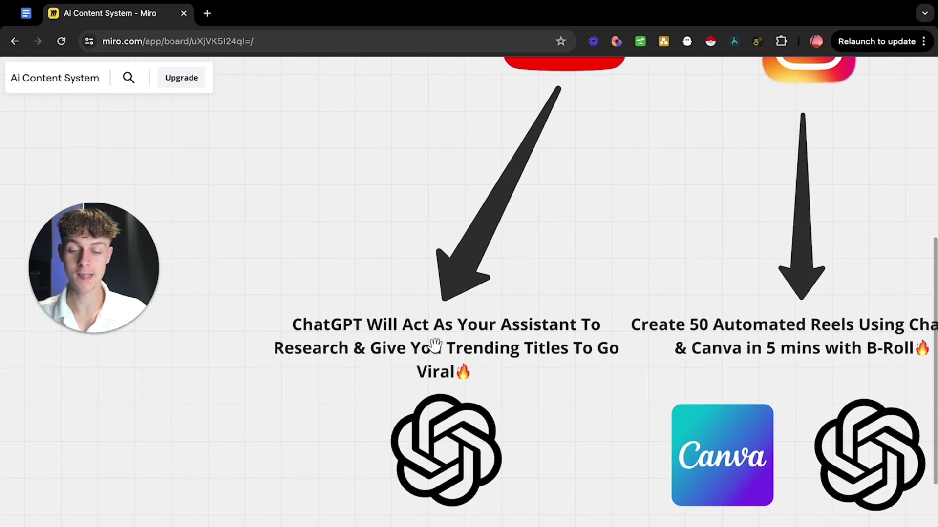
# Open the Secret ChatGPT YT trends formula doc and highlight its 'Create Killer Ideation' title.
pyautogui.click(25, 13)
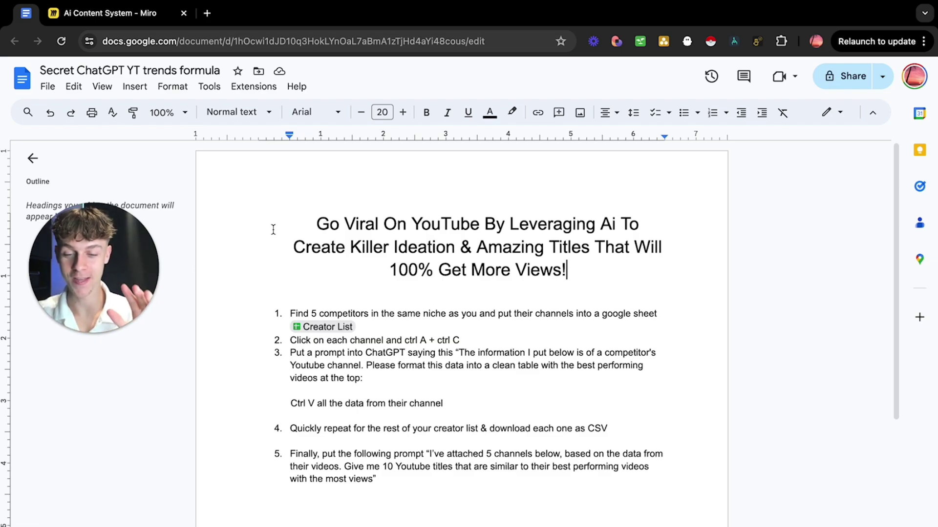
pyautogui.moveTo(317, 223); pyautogui.dragTo(477, 225)
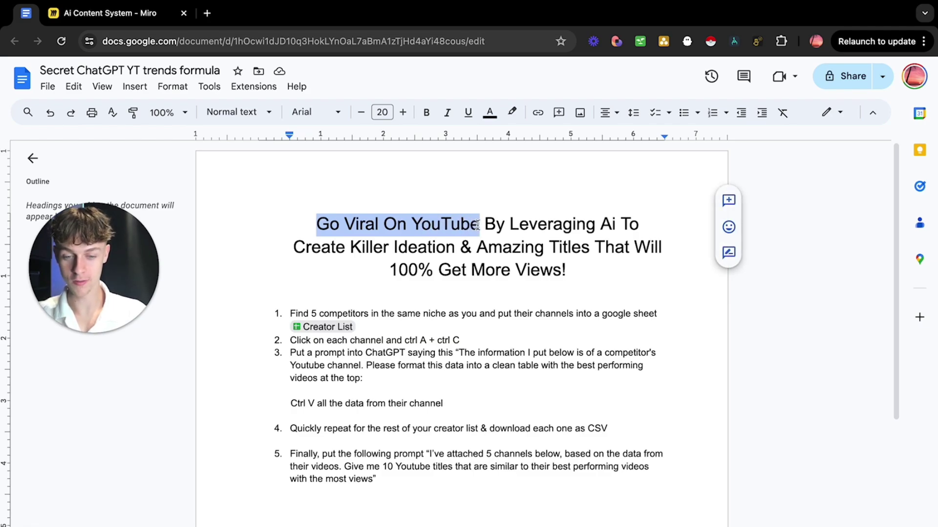
pyautogui.click(505, 224)
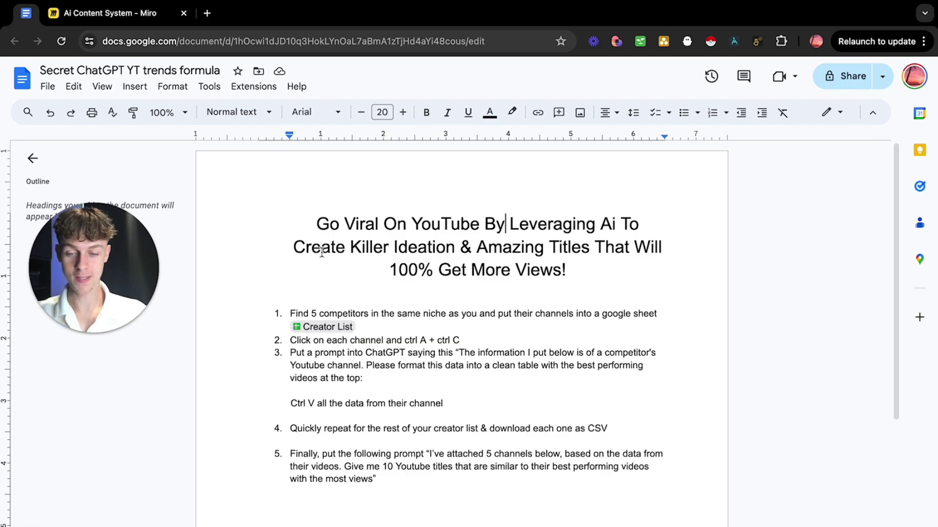
pyautogui.moveTo(293, 247); pyautogui.dragTo(457, 246)
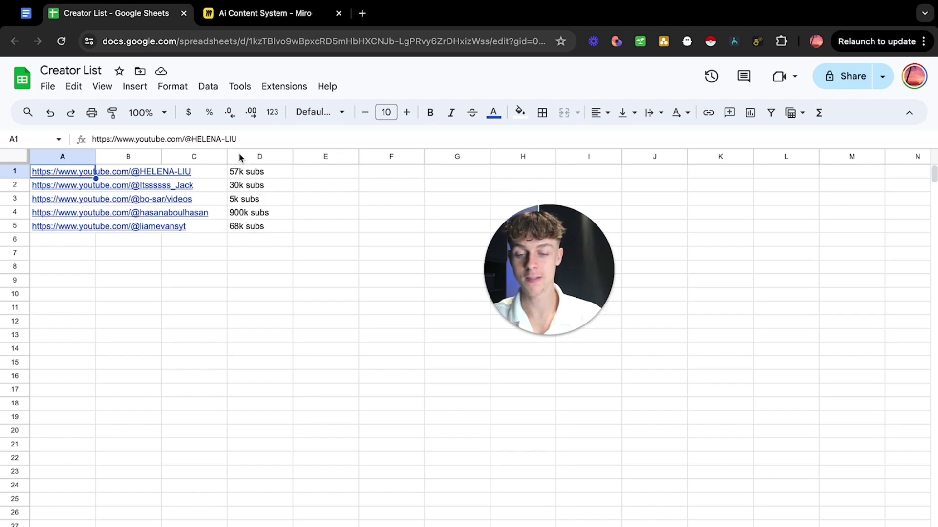
# In the Creator List sheet, select the subscriber counts in D1:D5.
pyautogui.moveTo(259, 248); pyautogui.dragTo(331, 173)
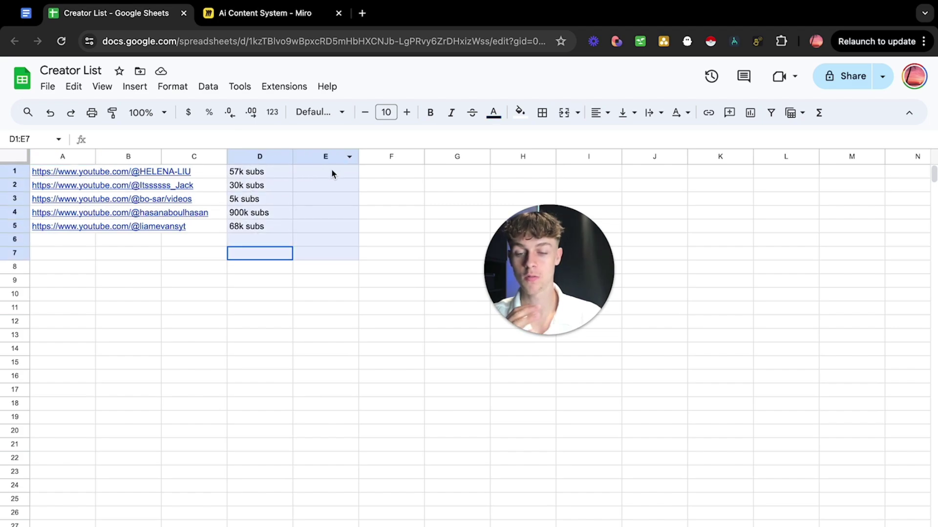
pyautogui.click(394, 187)
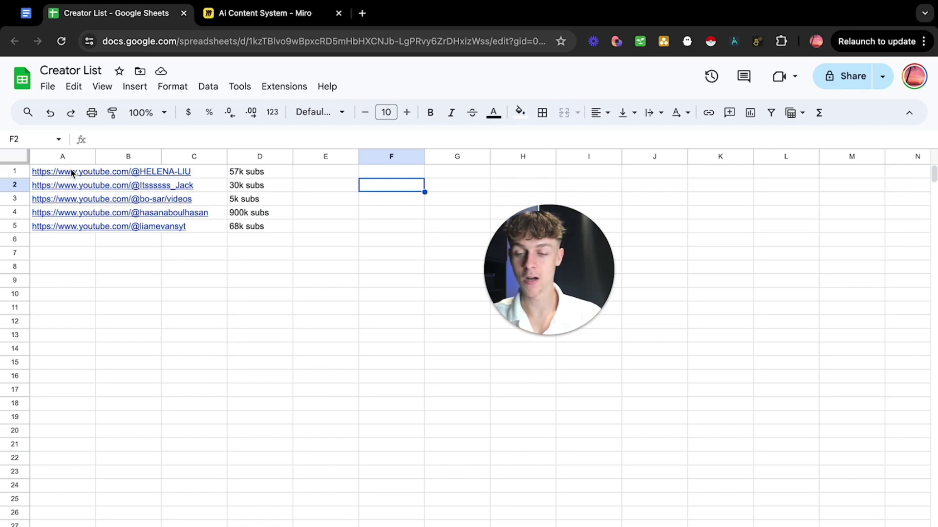
pyautogui.moveTo(259, 226); pyautogui.dragTo(260, 171)
# Back in the trends formula doc, read through steps 2 and 3.
pyautogui.click(26, 15)
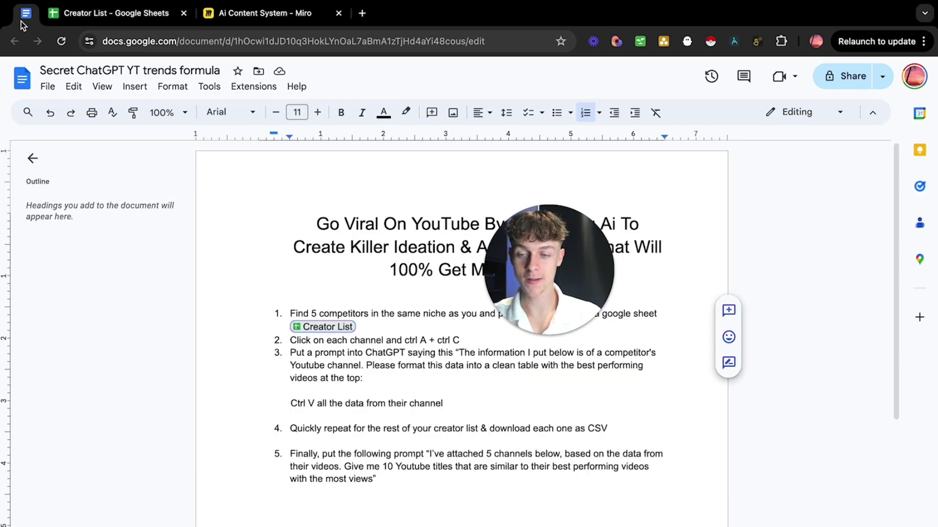
pyautogui.moveTo(590, 266); pyautogui.dragTo(814, 227)
pyautogui.moveTo(290, 340); pyautogui.dragTo(460, 338)
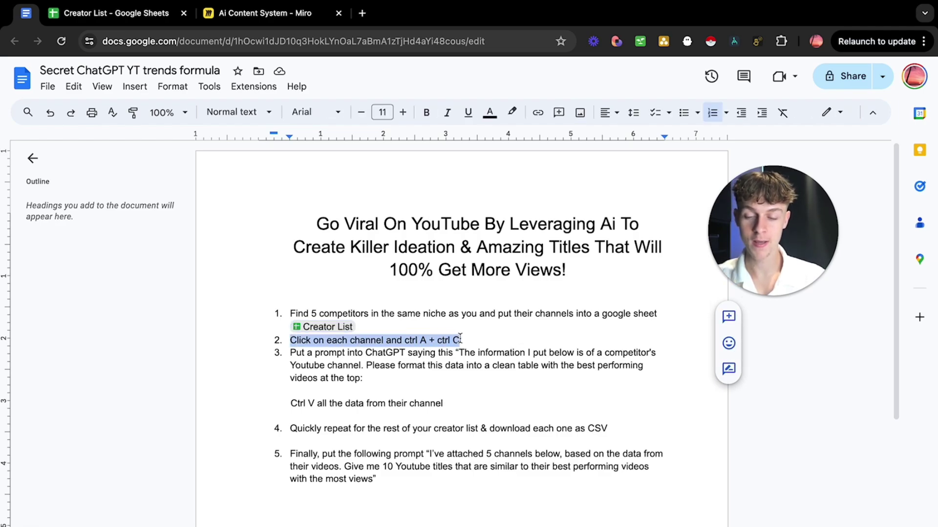
pyautogui.click(342, 356)
pyautogui.moveTo(289, 353); pyautogui.dragTo(444, 405)
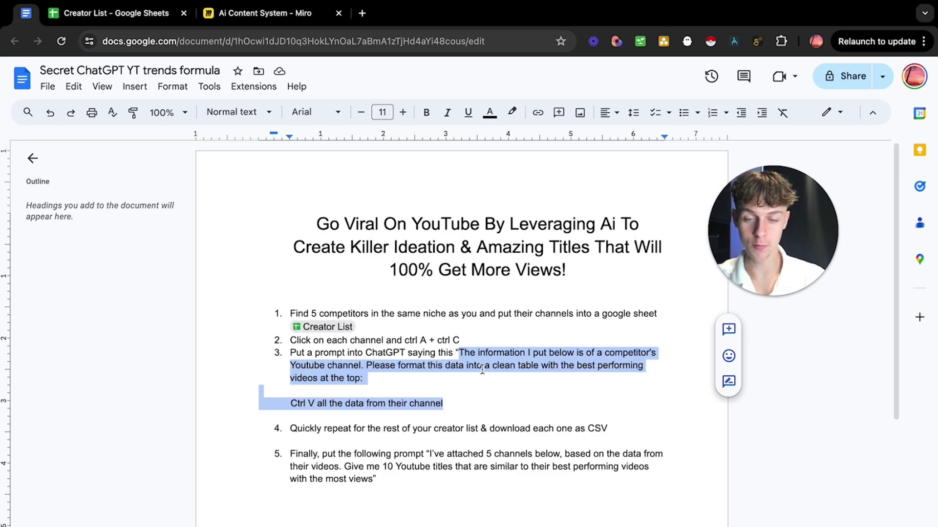
# Open ChatGPT in a new browser tab.
pyautogui.click(363, 15)
pyautogui.write('chat.openai.com')
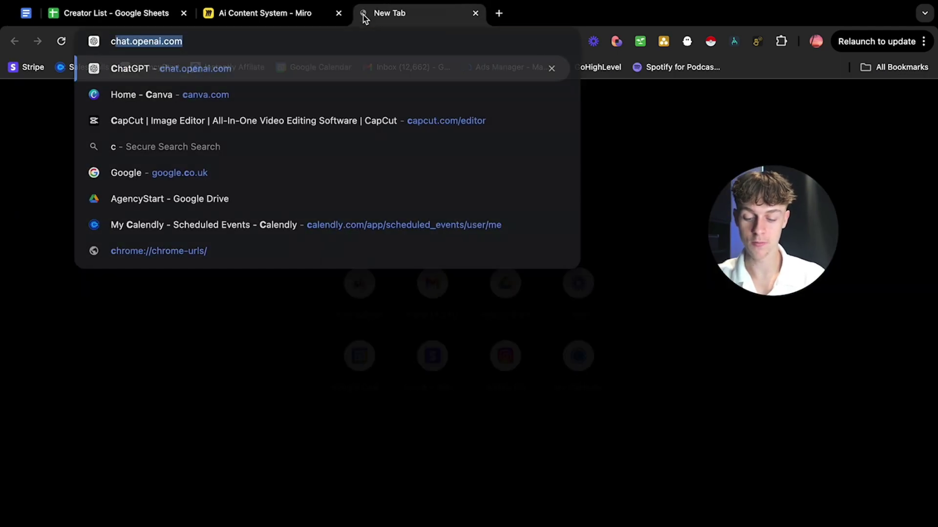
pyautogui.press('Return')
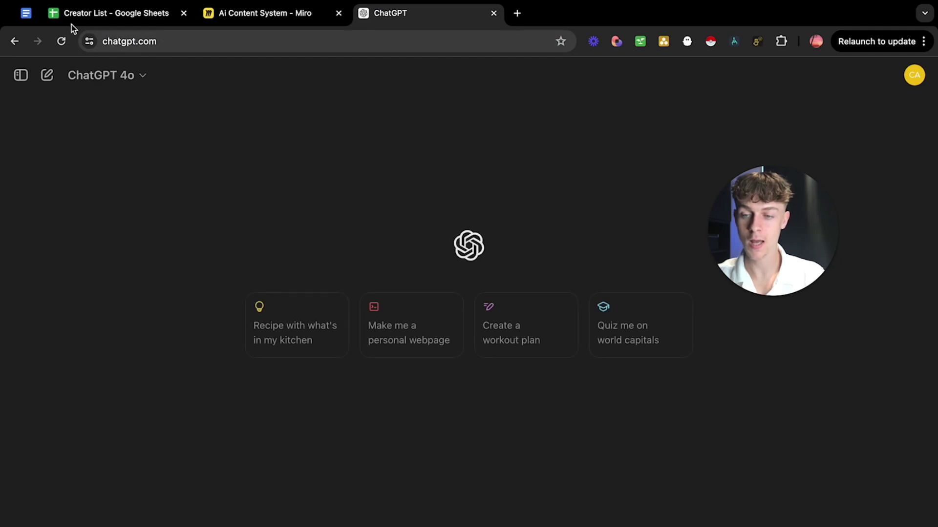
# Copy the step 3 table-formatting prompt into the ChatGPT message box, adding a new line.
pyautogui.click(30, 15)
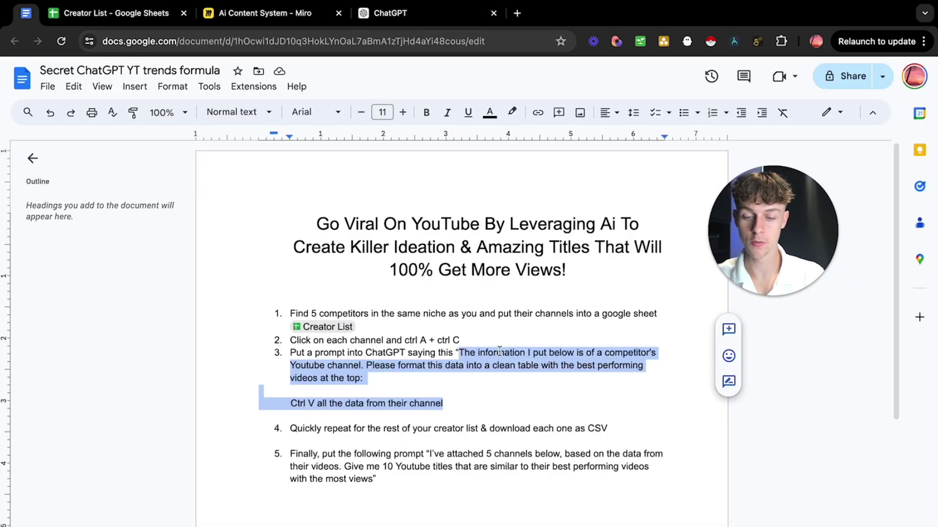
pyautogui.click(460, 351)
pyautogui.moveTo(460, 352); pyautogui.dragTo(363, 379)
pyautogui.press('super+c')
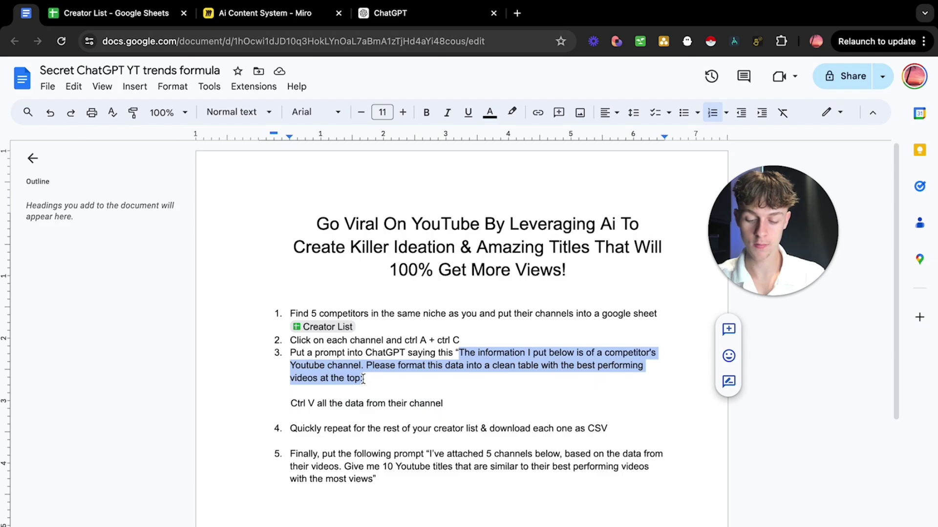
pyautogui.click(403, 18)
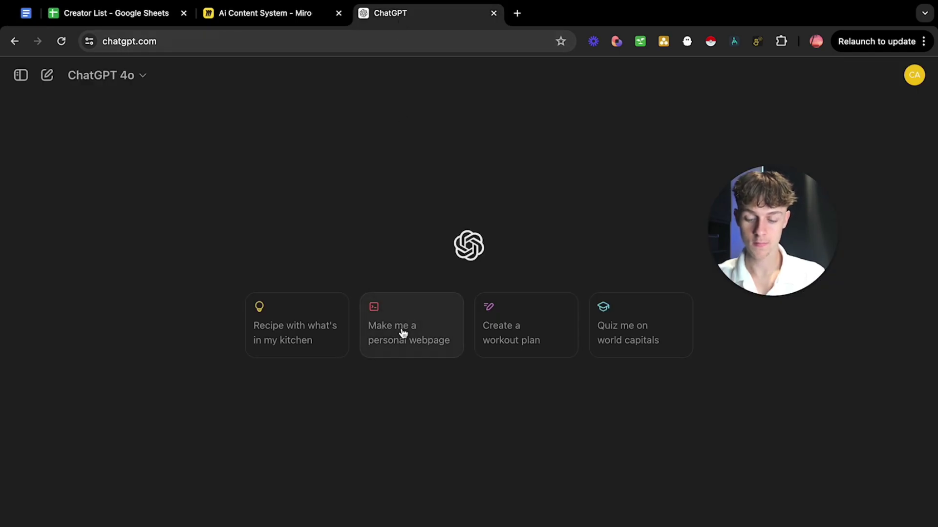
pyautogui.click(479, 515)
pyautogui.press('super+v')
pyautogui.hotkey('shift', 'Return')
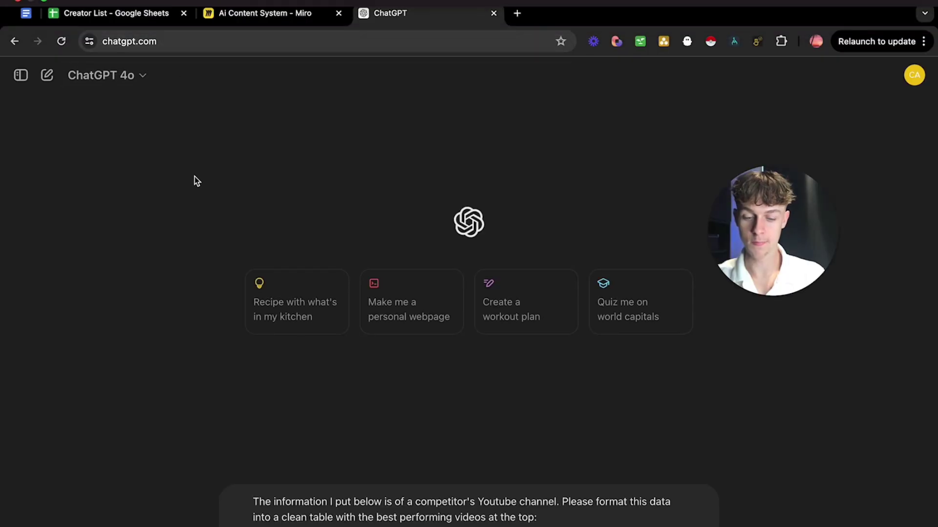
# Open the first competitor from Creator List A1 and select all text on its Videos page.
pyautogui.click(111, 20)
pyautogui.click(73, 170)
pyautogui.click(102, 195)
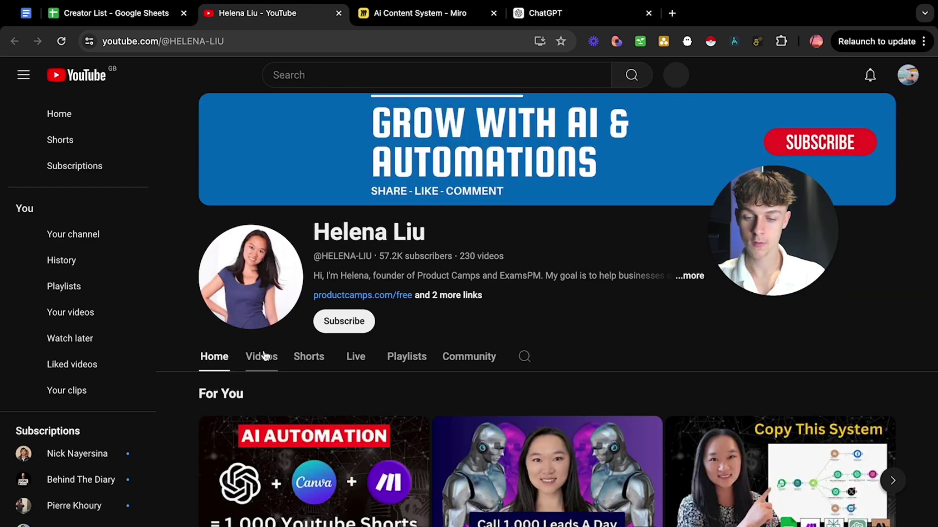
pyautogui.click(256, 356)
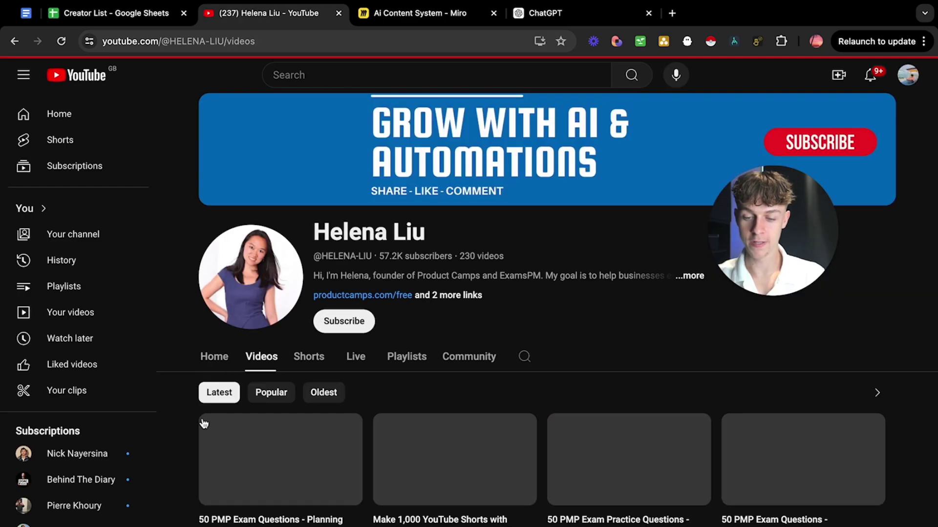
pyautogui.scroll(-2, 184, 438)
pyautogui.press('super+a')
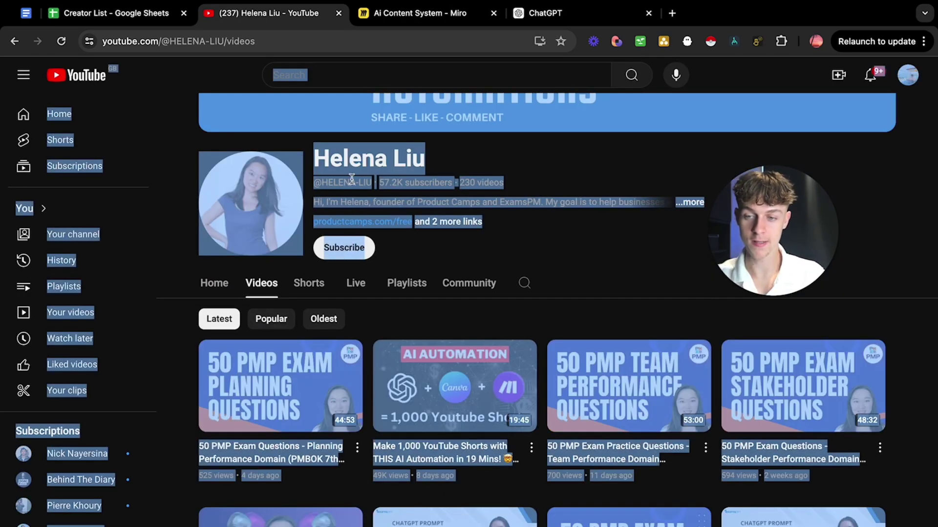
# Send the first channel's listings under the prompt and review the views-sorted table topped by 318000.
pyautogui.click(562, 19)
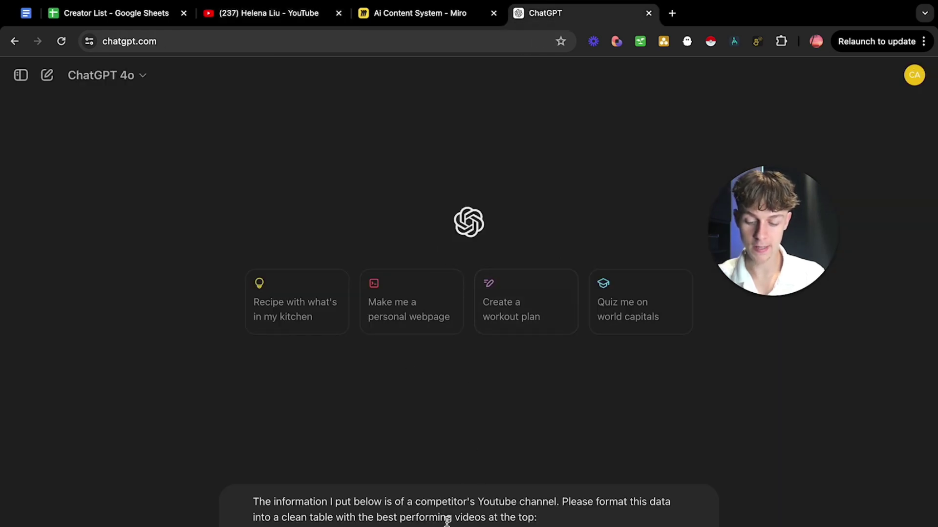
pyautogui.press('super+v')
pyautogui.press('Return')
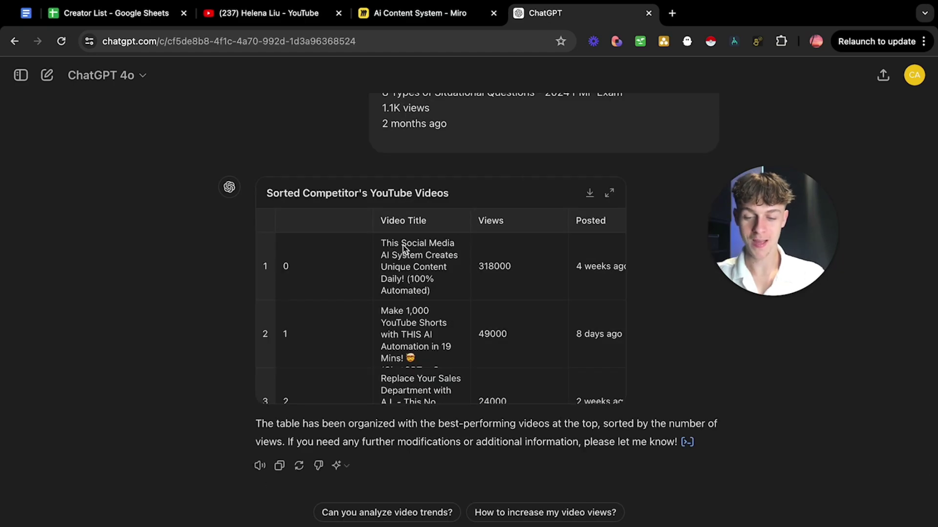
pyautogui.scroll(-1, 438, 306)
pyautogui.scroll(1, 440, 306)
pyautogui.hscroll(1, 474, 275)
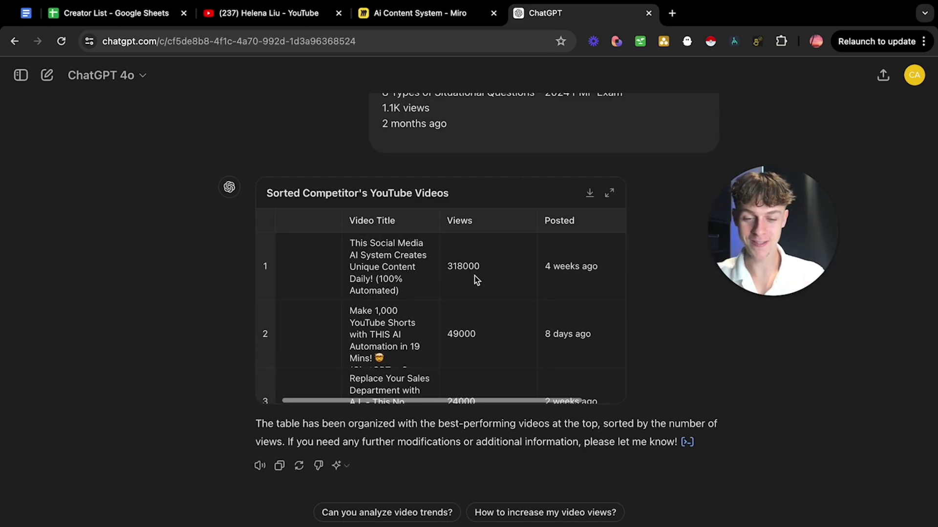
pyautogui.click(469, 271)
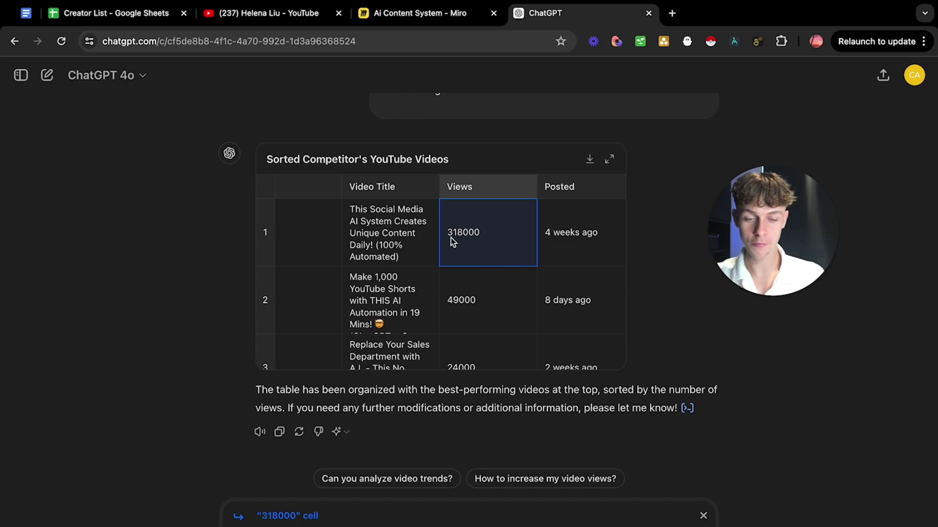
pyautogui.hscroll(1, 495, 243)
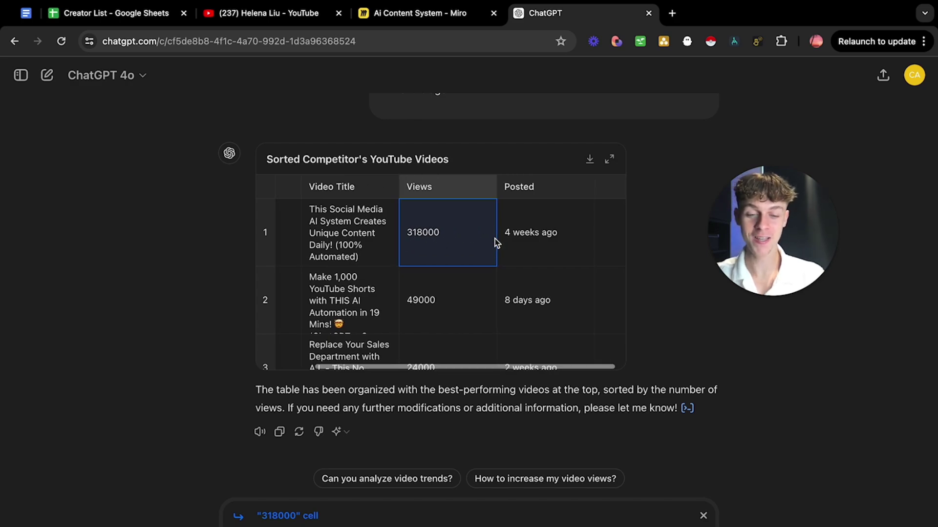
pyautogui.hscroll(-2, 518, 239)
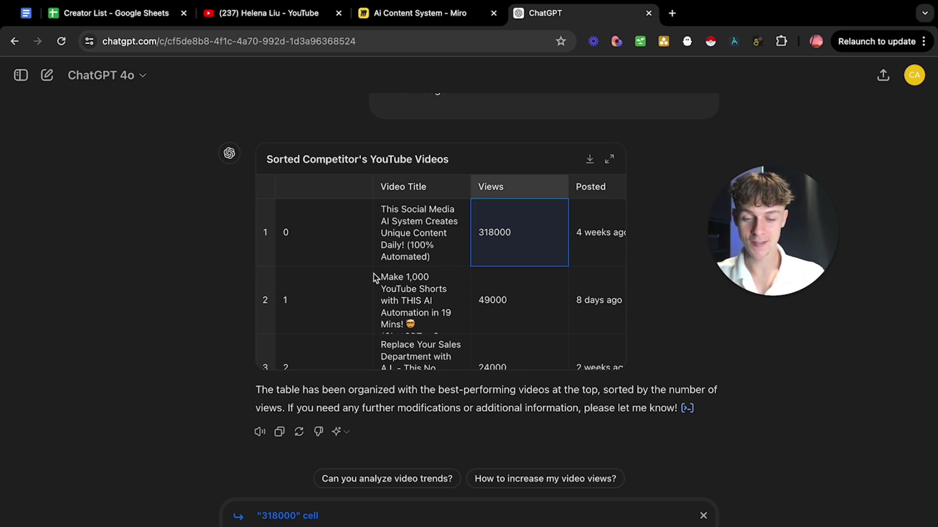
pyautogui.scroll(-15, 382, 239)
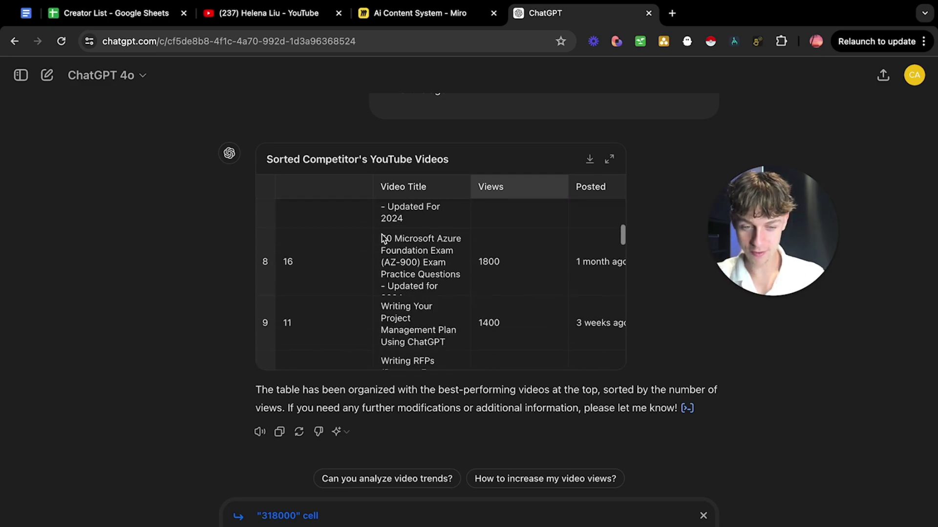
pyautogui.scroll(15, 382, 240)
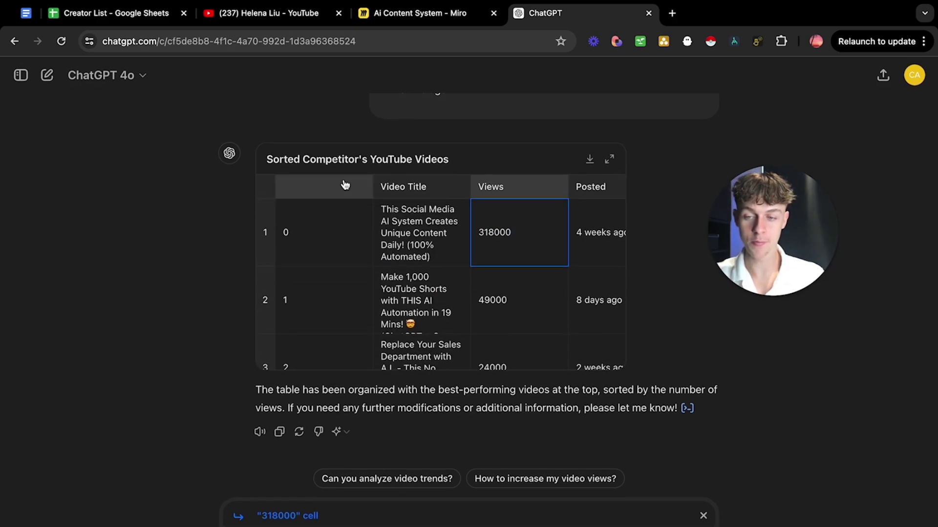
# Open the second creator from Creator List A2 and select all text on its Videos page.
pyautogui.click(142, 13)
pyautogui.click(74, 188)
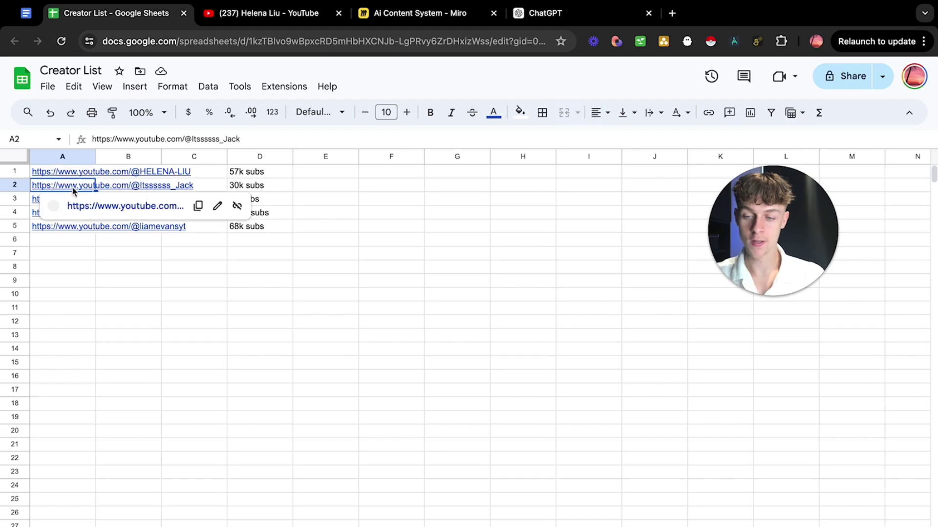
pyautogui.click(91, 210)
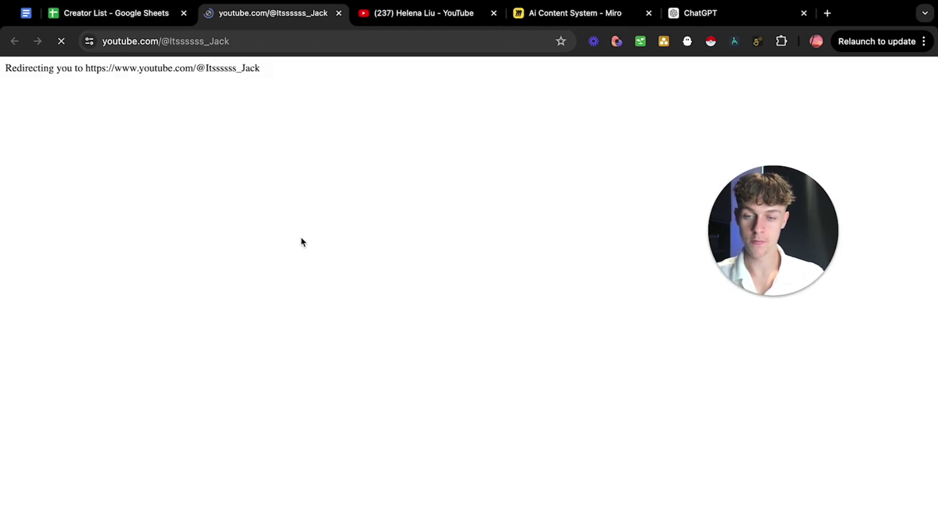
pyautogui.click(262, 357)
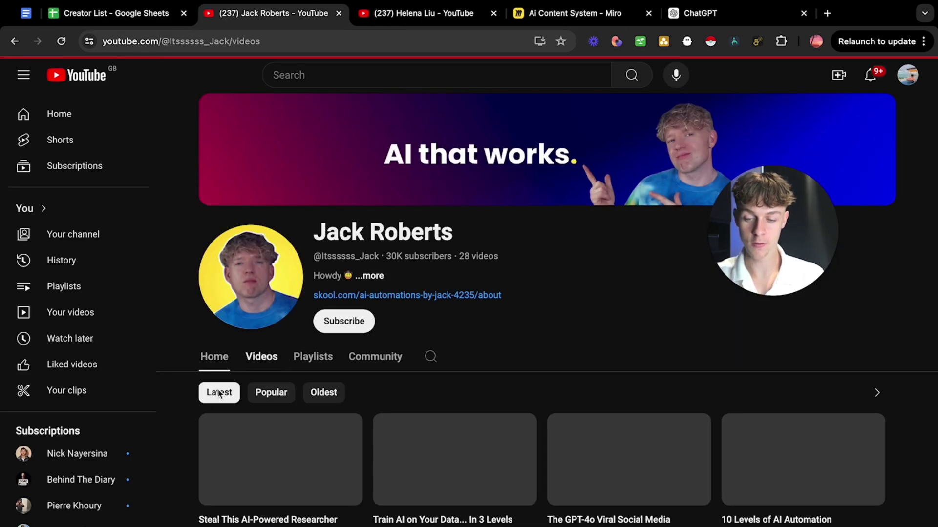
pyautogui.scroll(-3, 171, 445)
pyautogui.hotkey('ctrl', 'a')
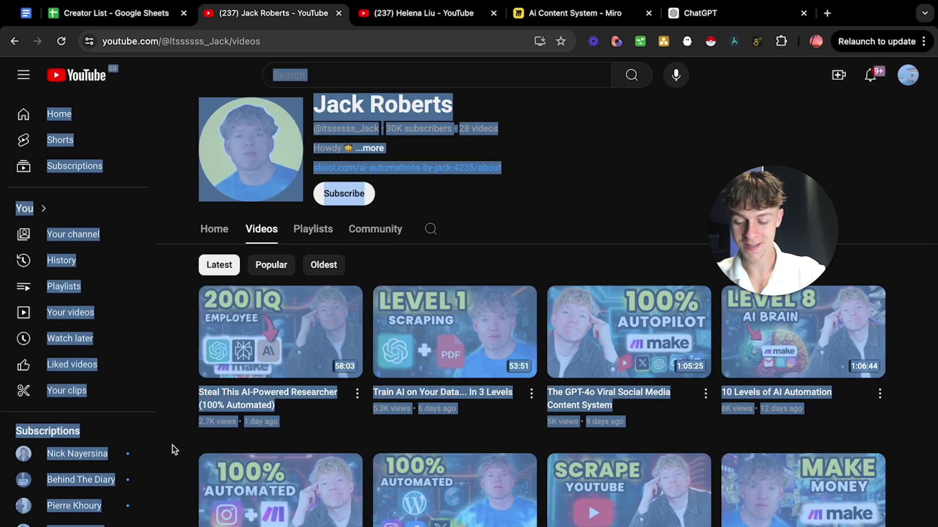
pyautogui.click(116, 20)
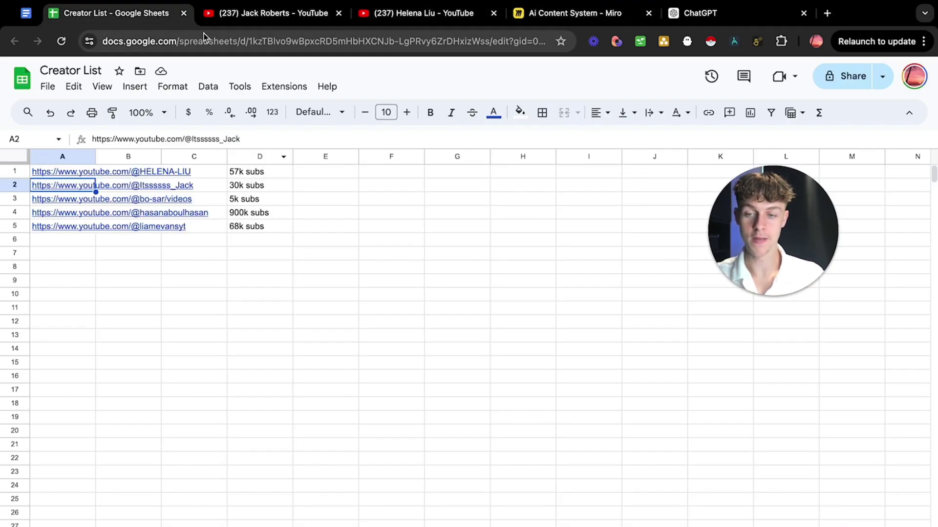
# Send 'Do the same for this channel' with the second listings and review the 441000-topped table.
pyautogui.click(693, 14)
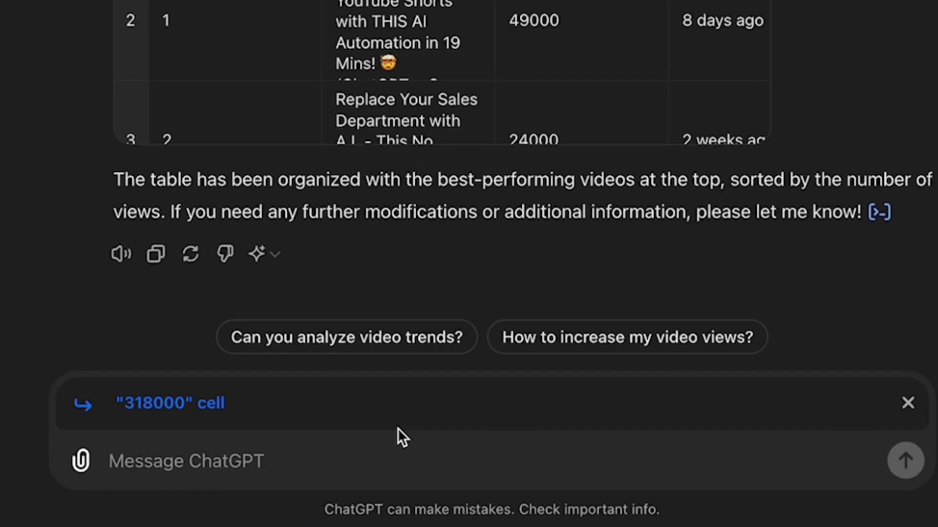
pyautogui.write('Do the same for ')
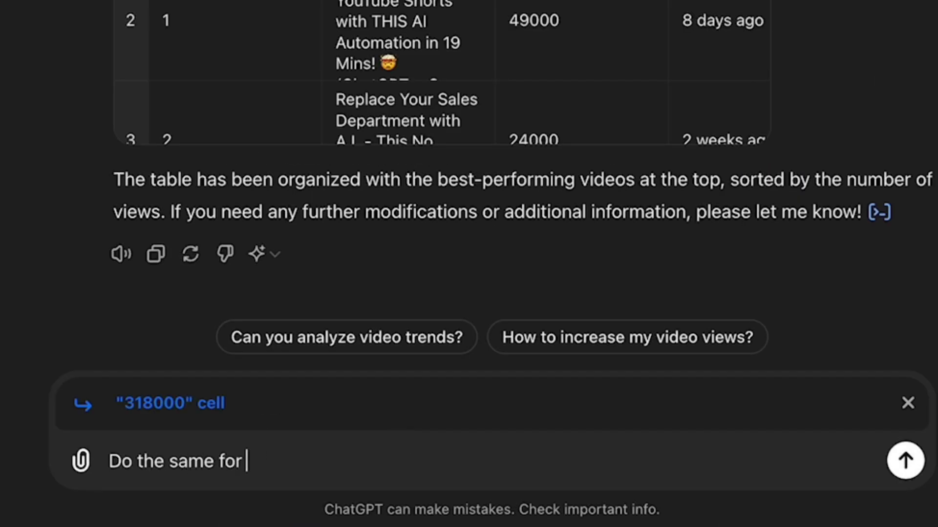
pyautogui.write('this channel:')
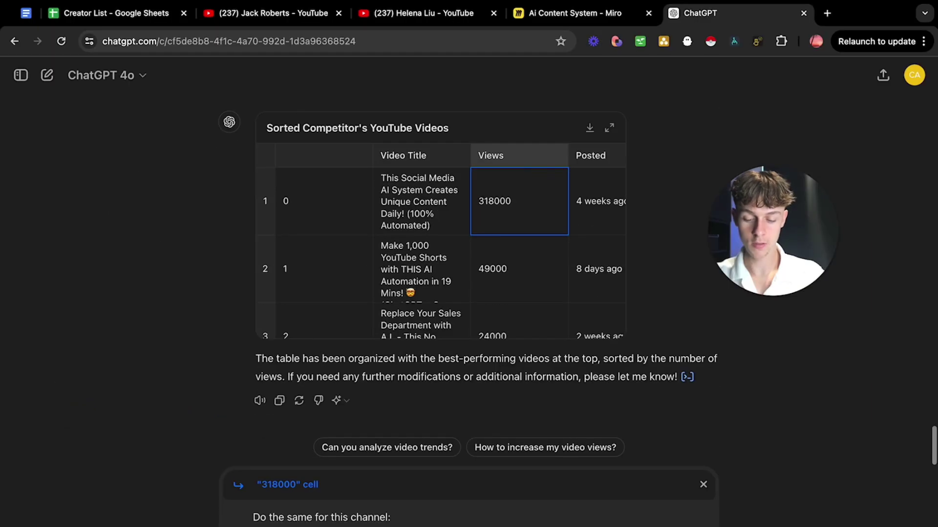
pyautogui.press('super+v')
pyautogui.press('Return')
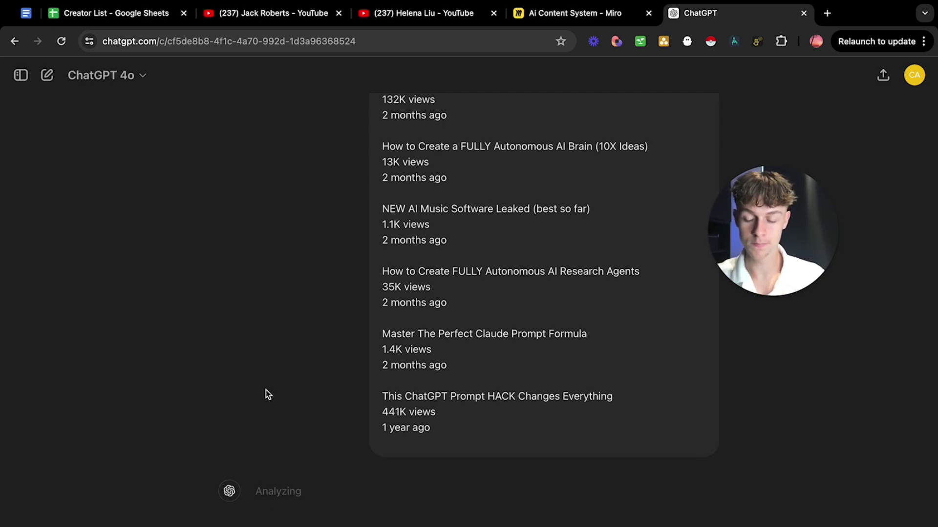
pyautogui.scroll(-5, 266, 392)
pyautogui.scroll(2, 350, 390)
pyautogui.click(390, 244)
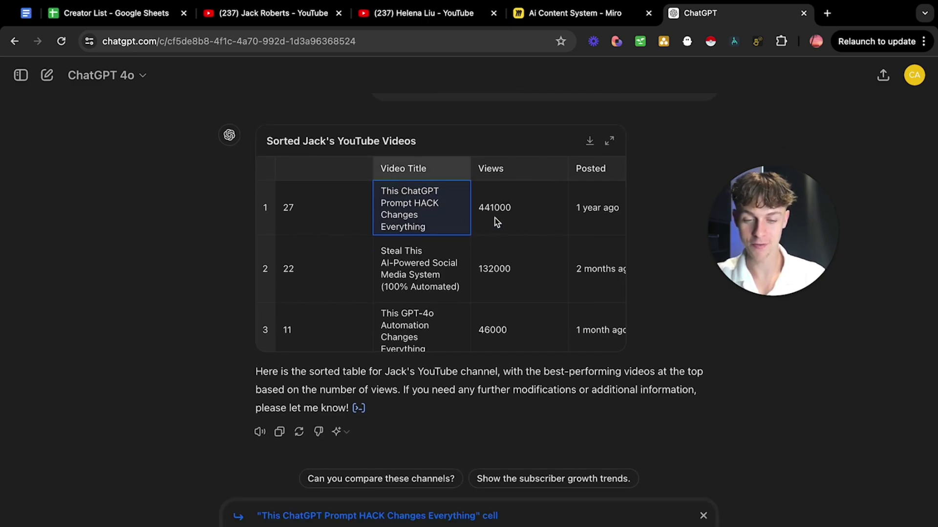
pyautogui.hscroll(2, 496, 222)
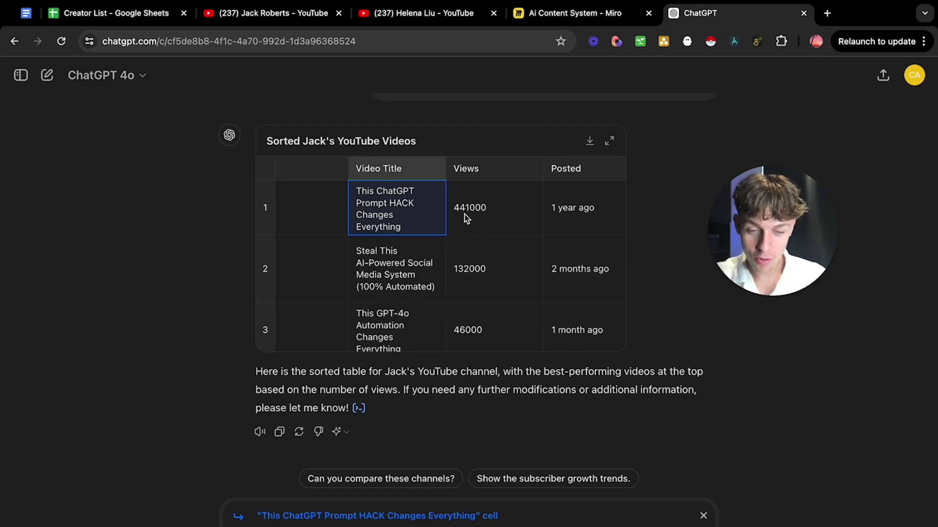
pyautogui.scroll(-5, 474, 219)
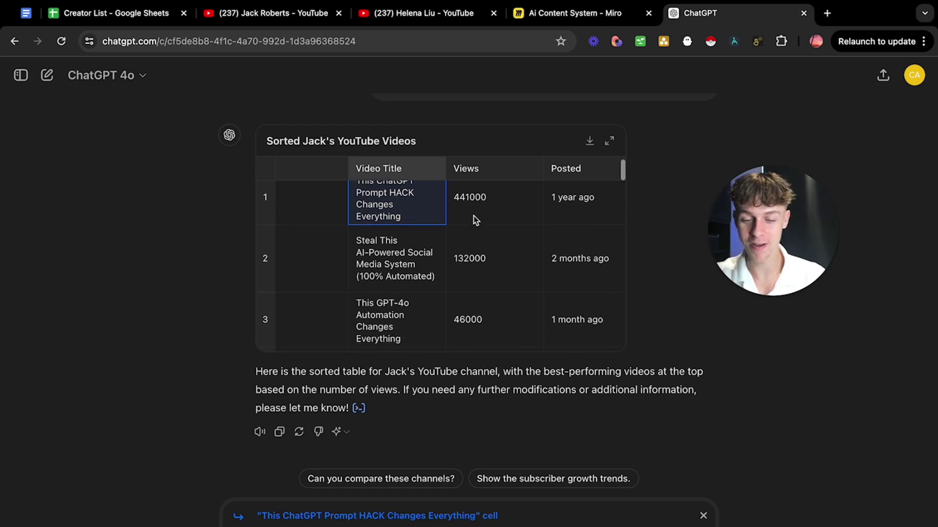
pyautogui.scroll(3, 397, 257)
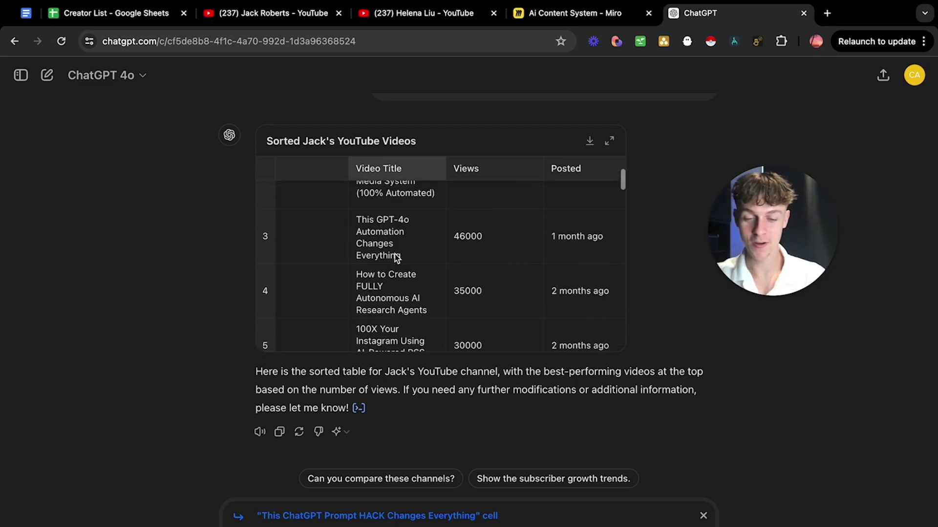
pyautogui.scroll(-2, 423, 274)
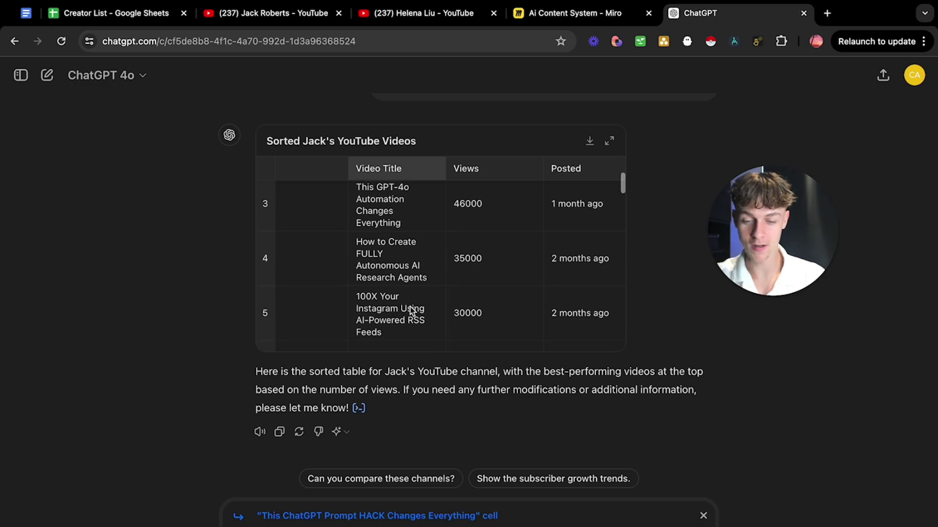
pyautogui.scroll(1, 392, 268)
pyautogui.scroll(-5, 342, 313)
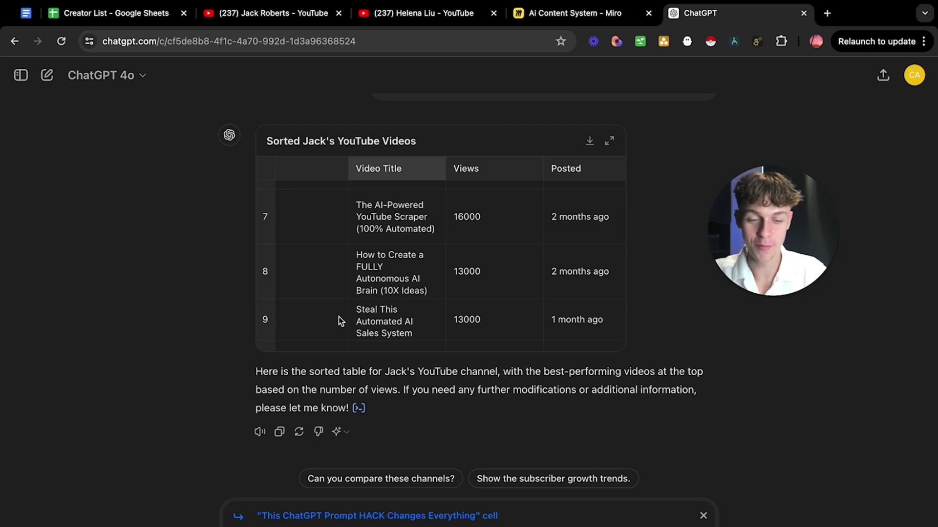
# Download both channels' sorted video tables as CSV files.
pyautogui.click(590, 142)
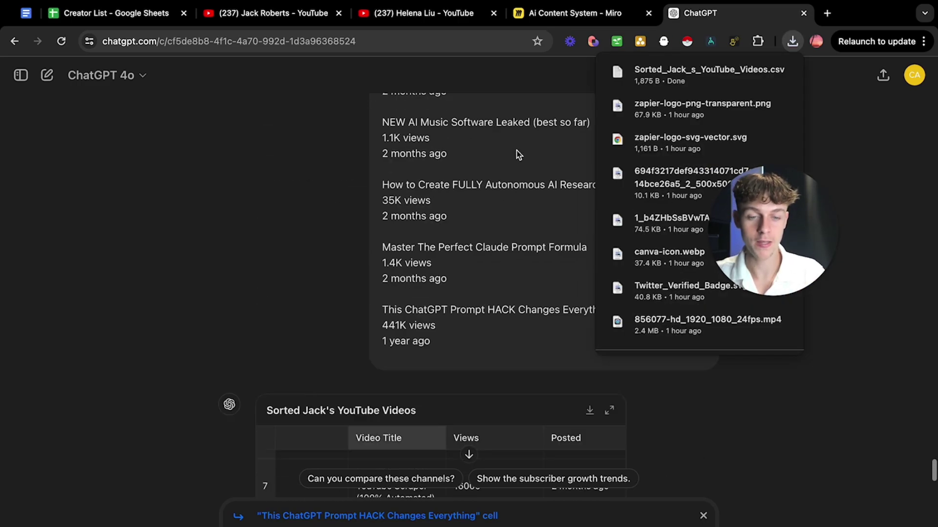
pyautogui.scroll(15, 441, 209)
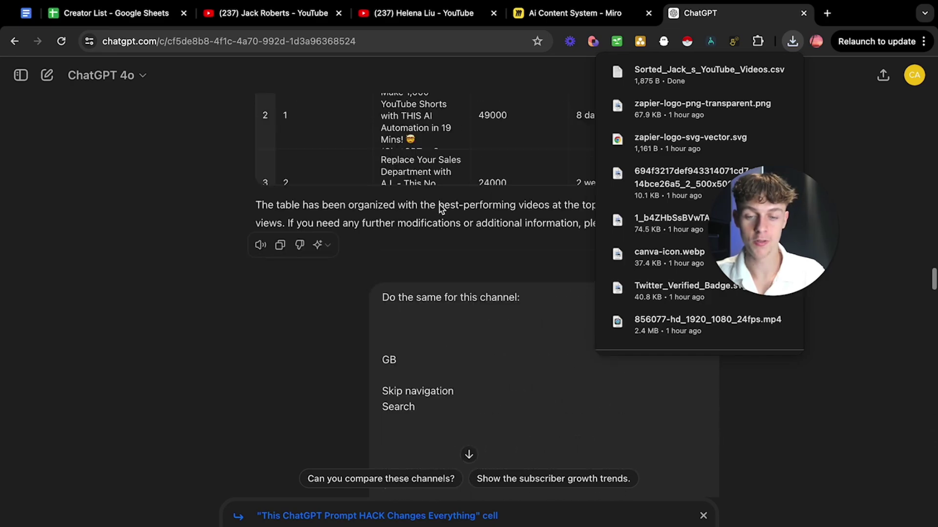
pyautogui.scroll(-5, 440, 207)
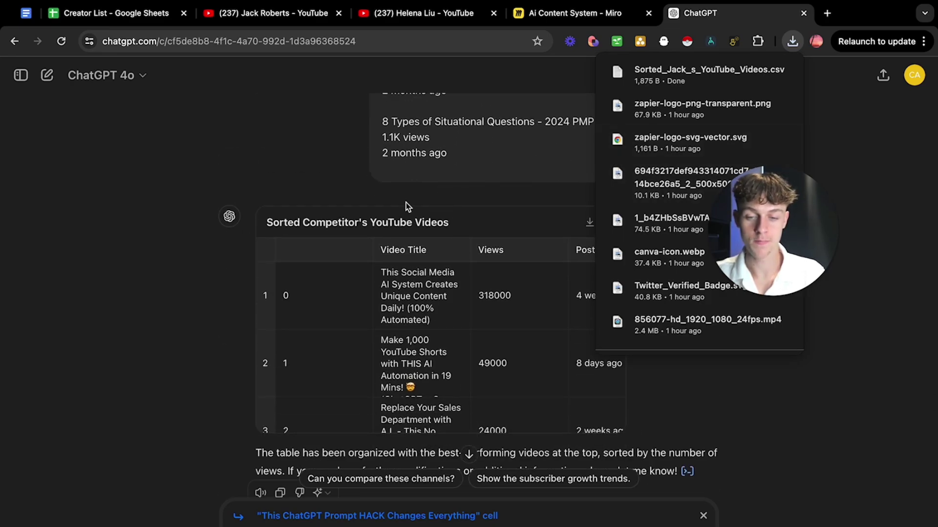
pyautogui.click(590, 222)
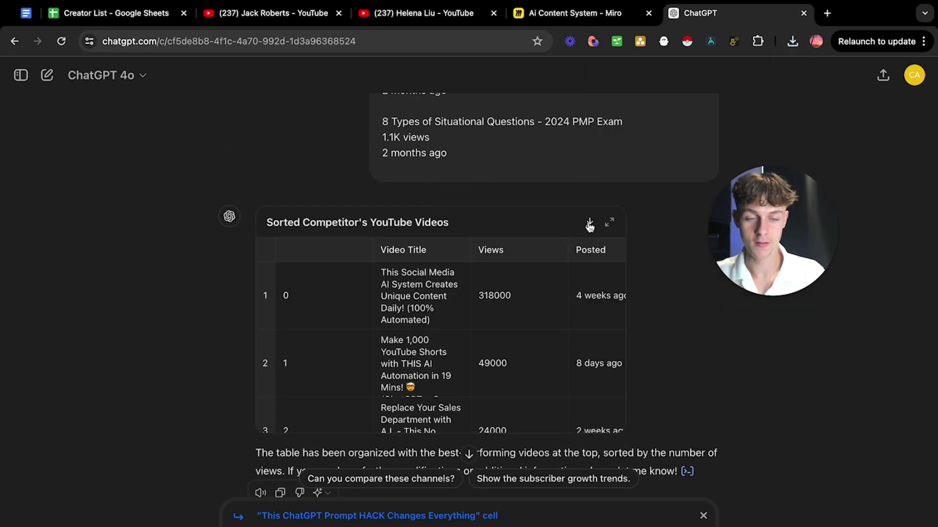
pyautogui.scroll(-7, 144, 413)
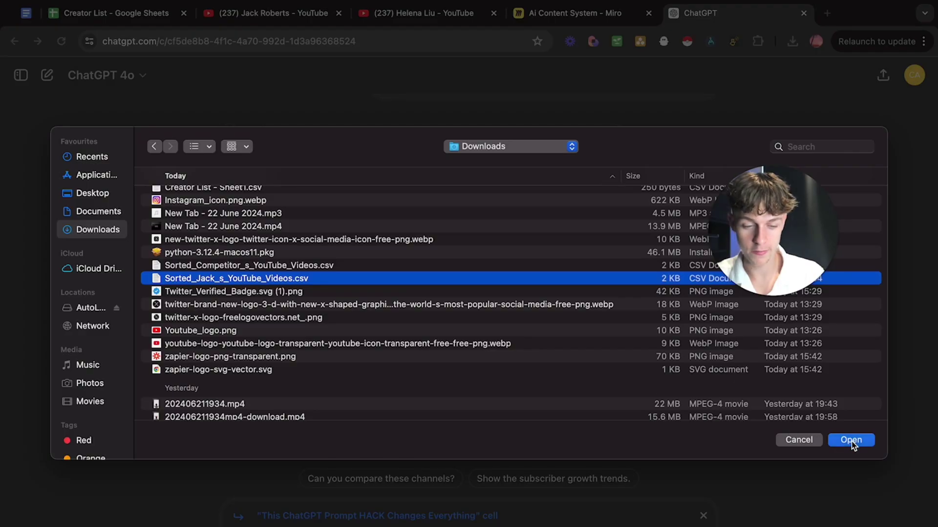
# Attach Sorted_Jack_s_YouTube_Videos.csv and Sorted_Competitor_s_YouTube_Videos.csv to a new ChatGPT message.
pyautogui.click(850, 441)
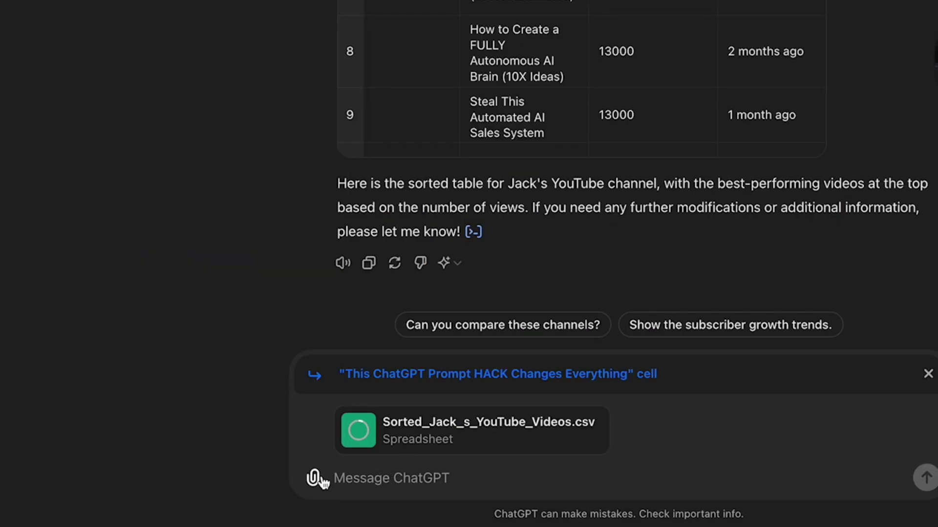
pyautogui.click(321, 478)
pyautogui.click(415, 434)
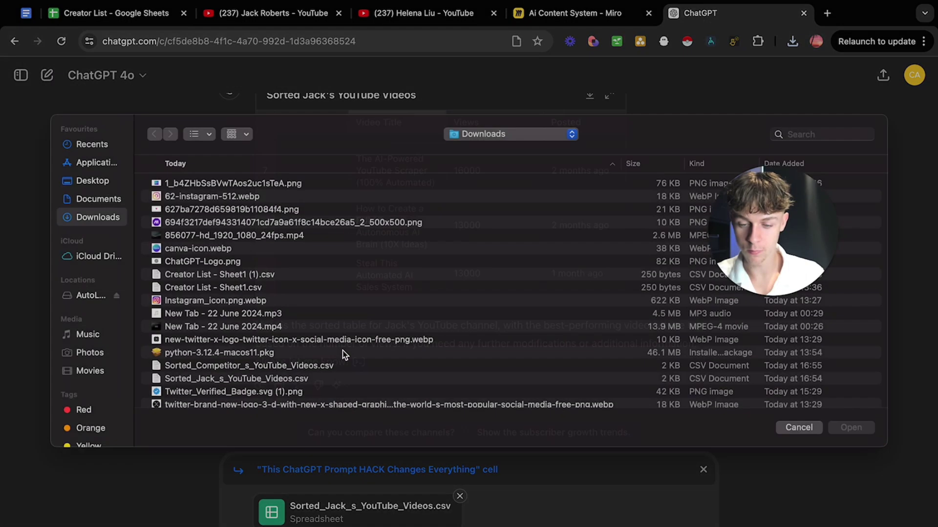
pyautogui.click(254, 378)
pyautogui.click(850, 441)
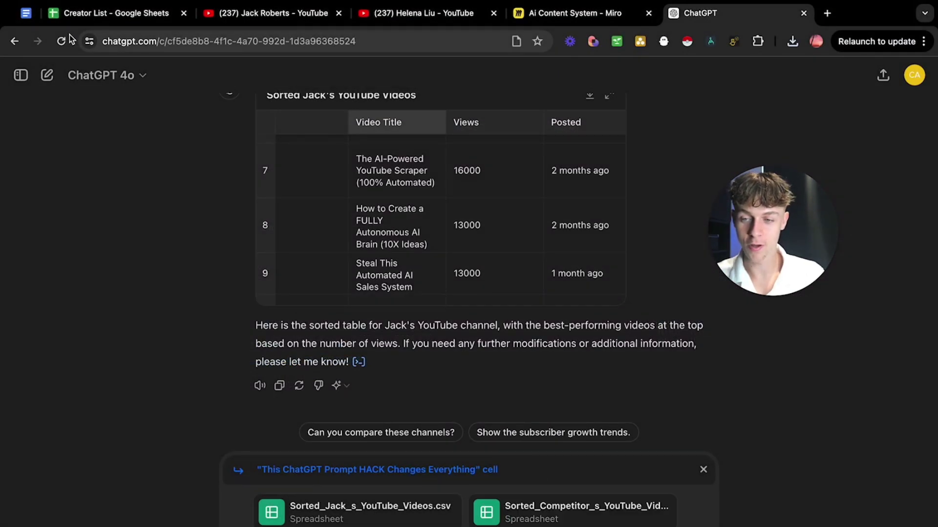
# Select the step 5 title-generation prompt in the trends formula doc.
pyautogui.click(31, 18)
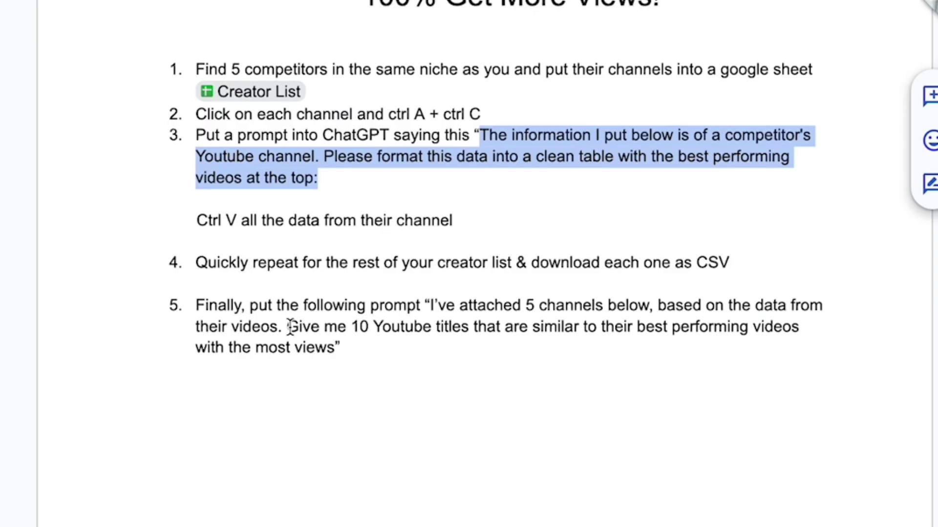
pyautogui.moveTo(430, 306); pyautogui.dragTo(334, 359)
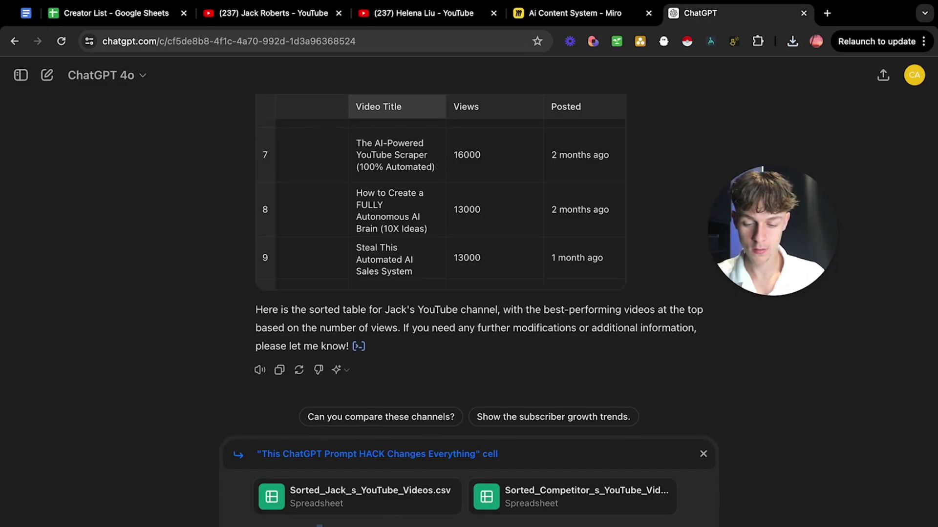
# Send the step 5 prompt with both CSVs and read through the 10 generated titles.
pyautogui.press('Return')
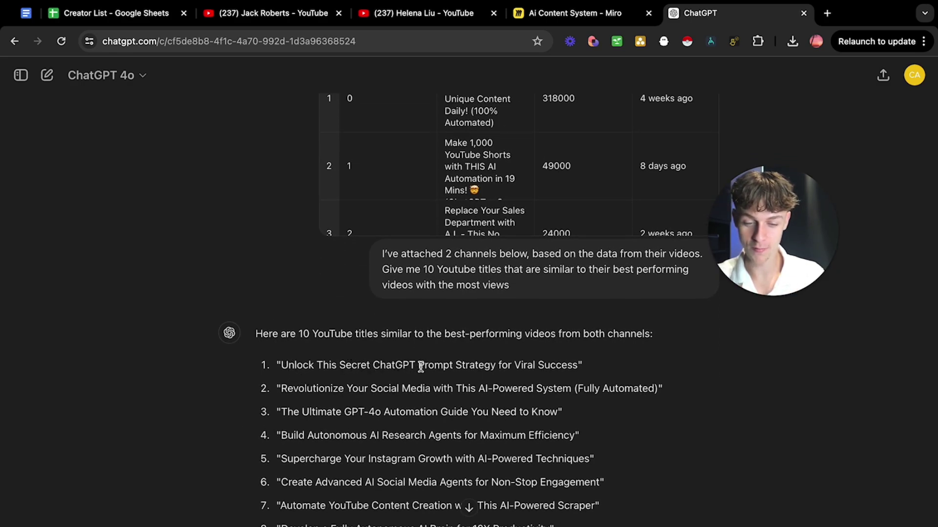
pyautogui.moveTo(578, 365); pyautogui.dragTo(458, 365)
pyautogui.scroll(-1, 458, 366)
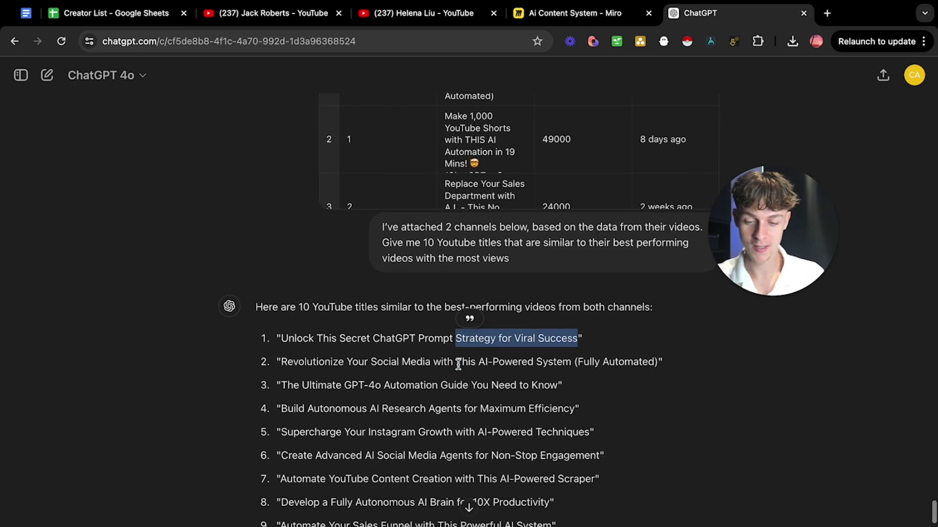
pyautogui.moveTo(282, 362); pyautogui.dragTo(469, 363)
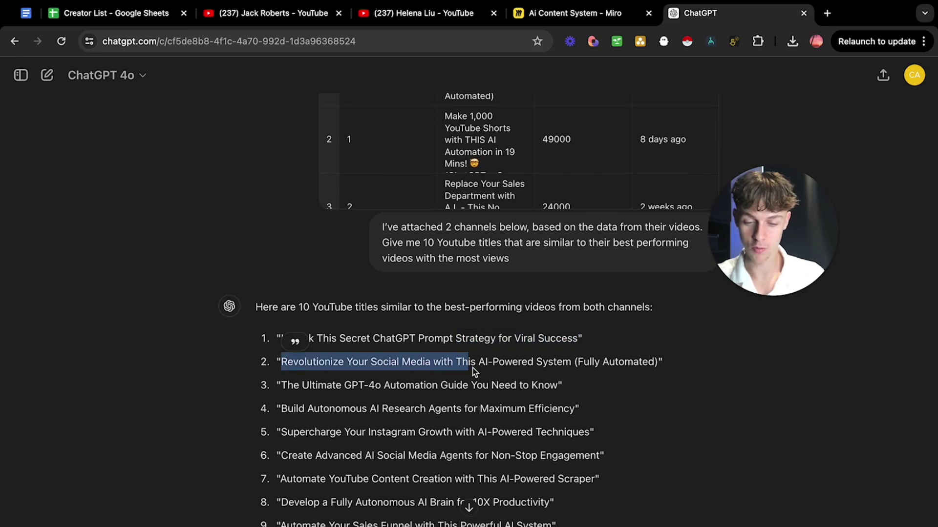
pyautogui.click(542, 373)
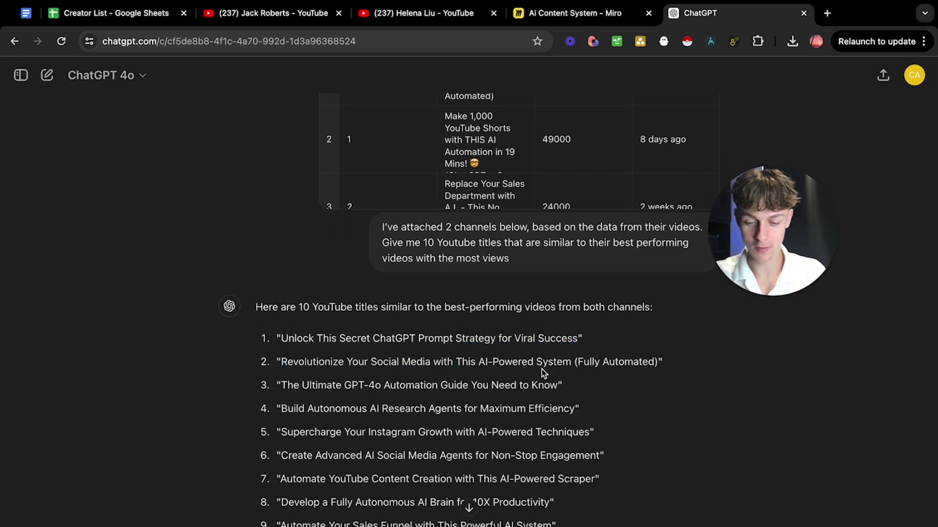
pyautogui.scroll(-4, 542, 369)
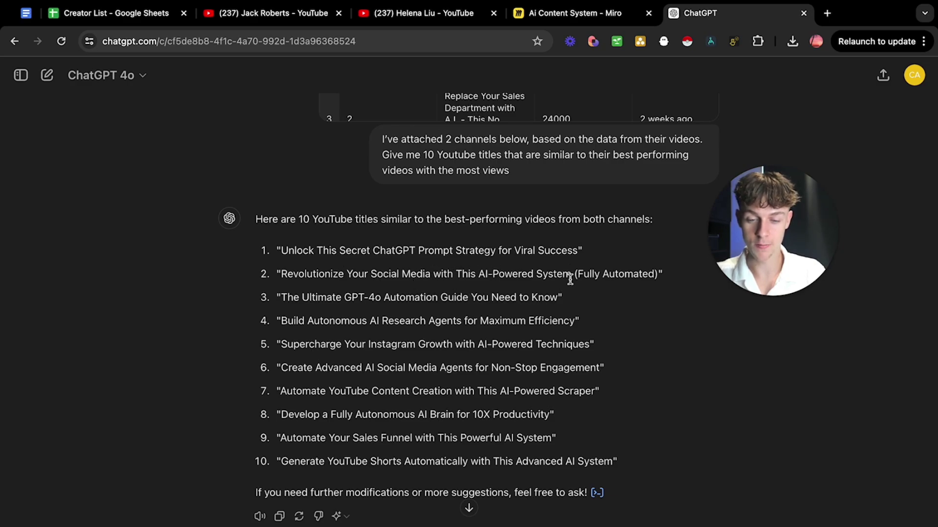
pyautogui.scroll(-1, 415, 310)
pyautogui.scroll(-1, 415, 310)
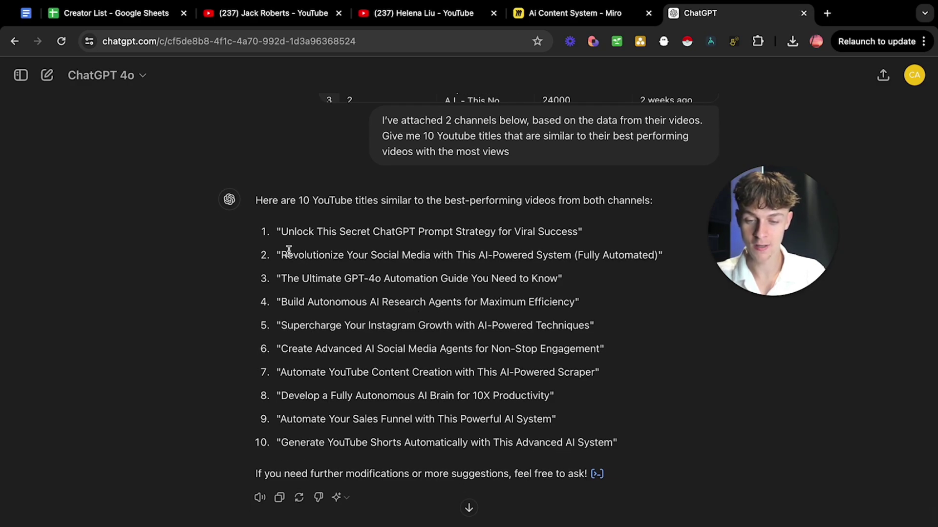
pyautogui.moveTo(288, 250)
pyautogui.mouseDown()
pyautogui.moveTo(342, 255)
pyautogui.moveTo(287, 255)
pyautogui.mouseUp()
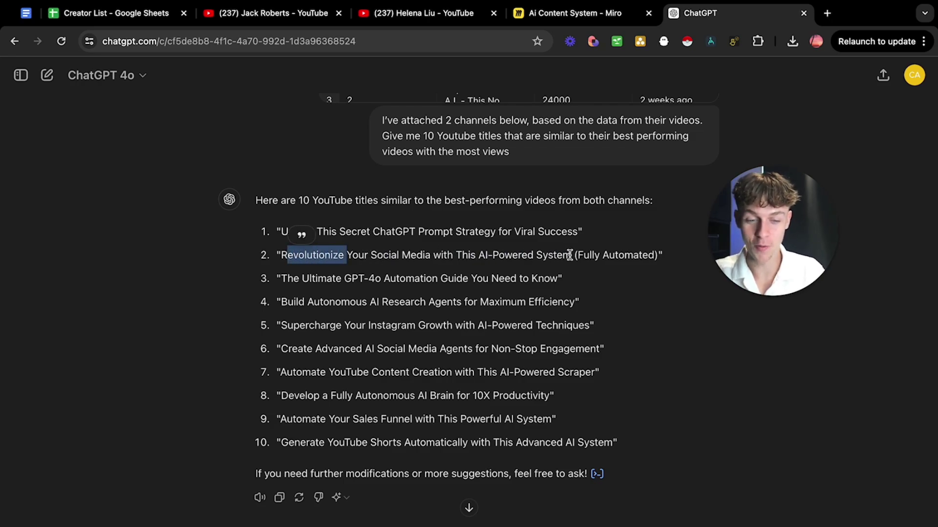
# Select the ten titles, scroll back over both sorted tables, then return to the Miro board.
pyautogui.click(632, 456)
pyautogui.moveTo(626, 452); pyautogui.dragTo(268, 234)
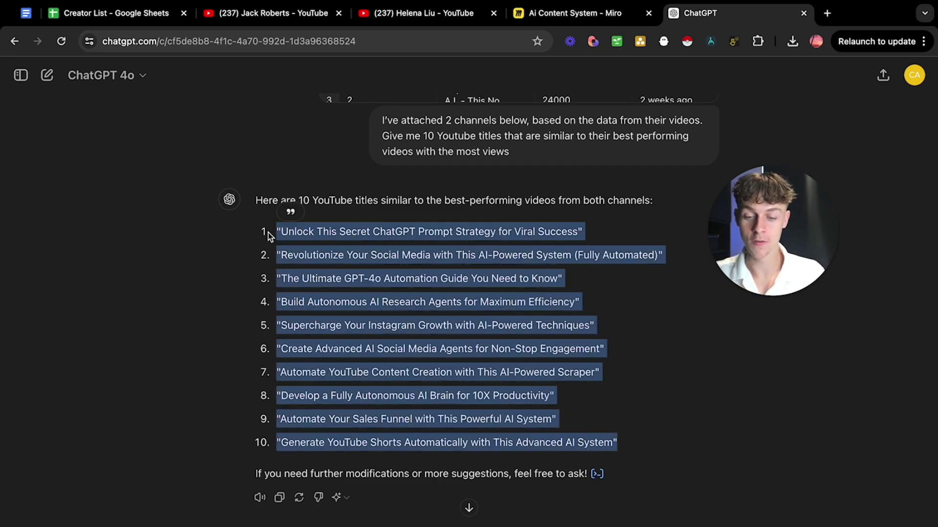
pyautogui.scroll(5, 184, 260)
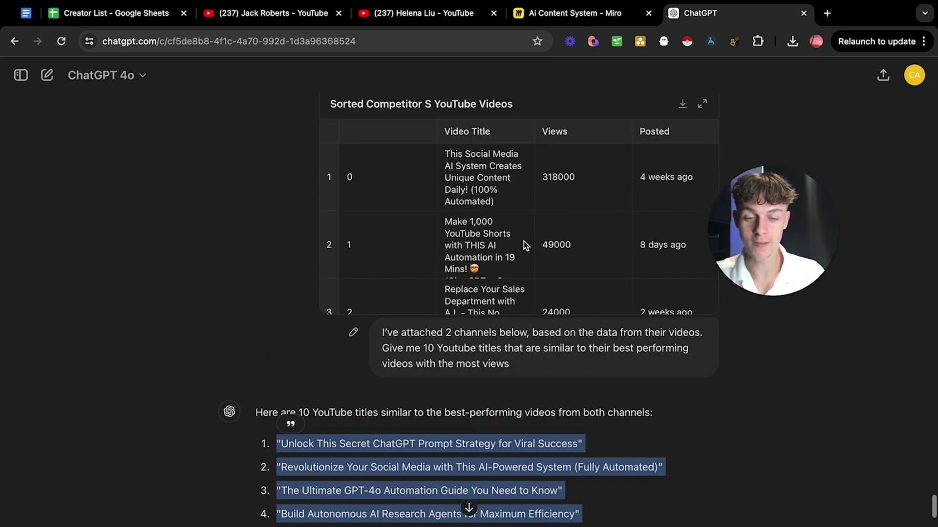
pyautogui.scroll(6, 267, 291)
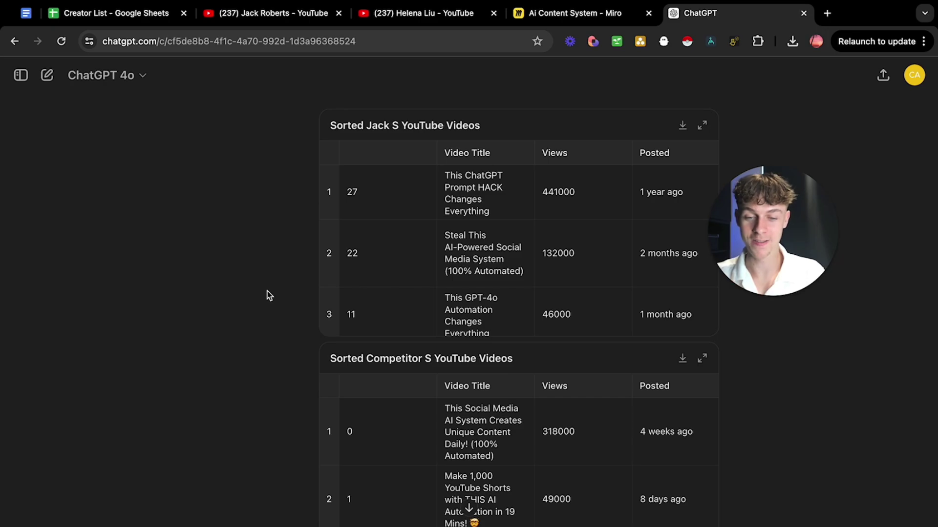
pyautogui.scroll(-11, 267, 291)
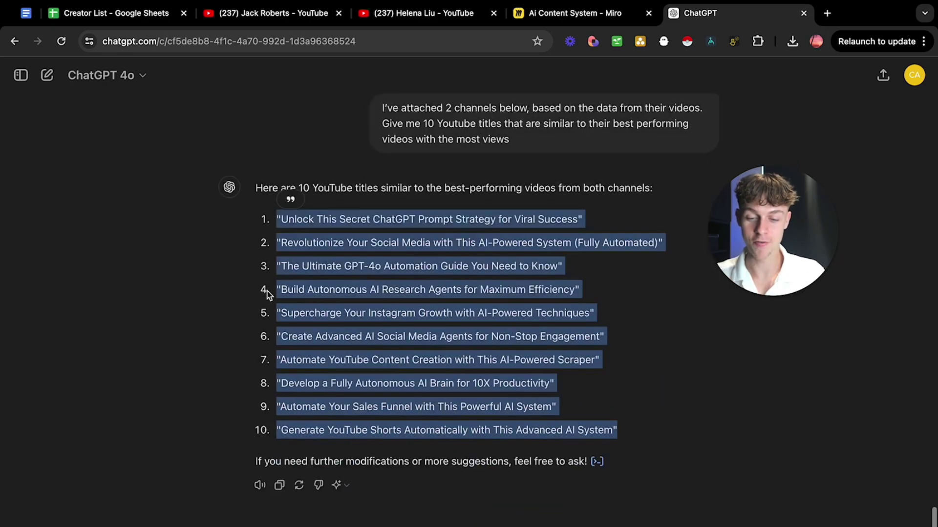
pyautogui.click(432, 313)
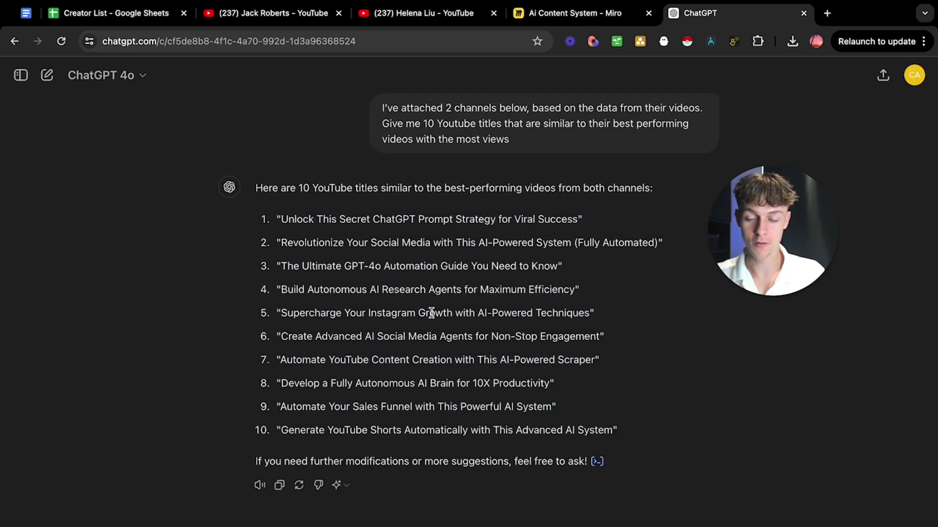
pyautogui.scroll(2, 432, 313)
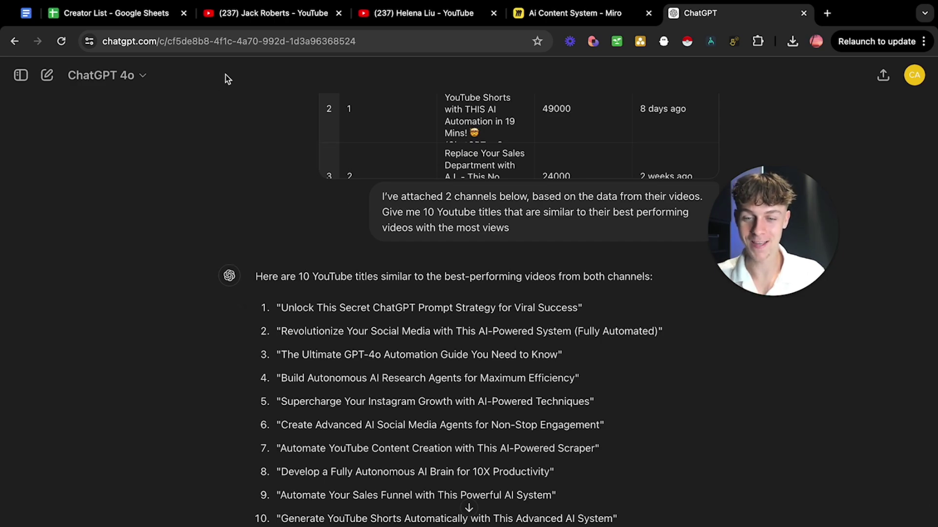
pyautogui.click(567, 15)
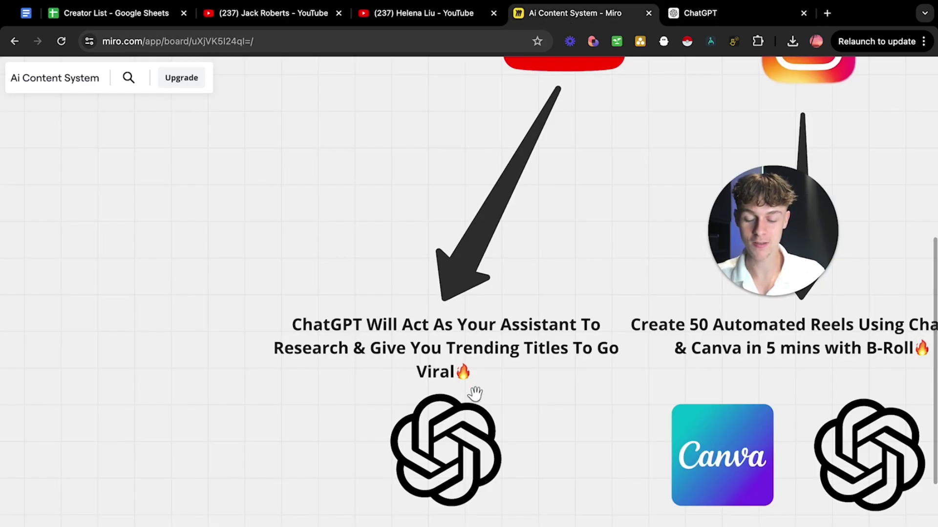
# Open the 'Automated Reels & YT Shorts' Google Doc from the Canva column's link on the Miro board.
pyautogui.hscroll(5, 475, 393)
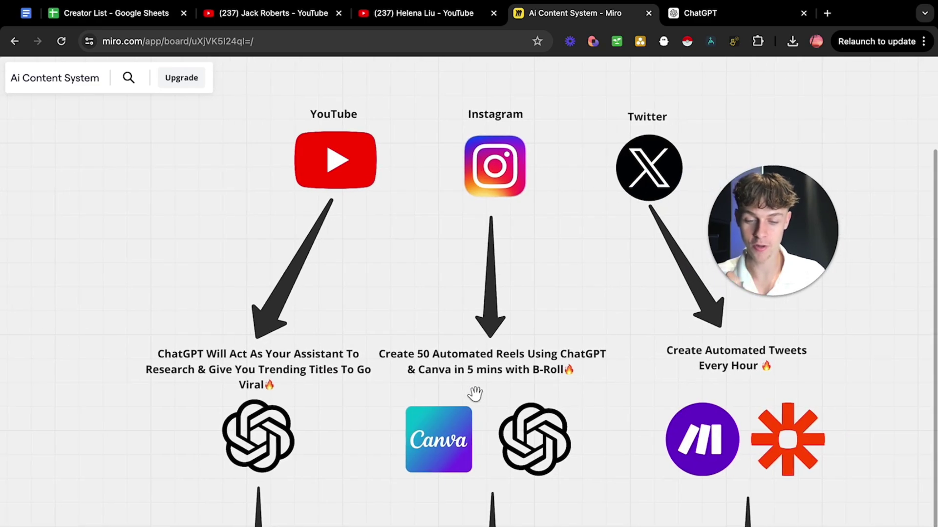
pyautogui.hscroll(1, 475, 393)
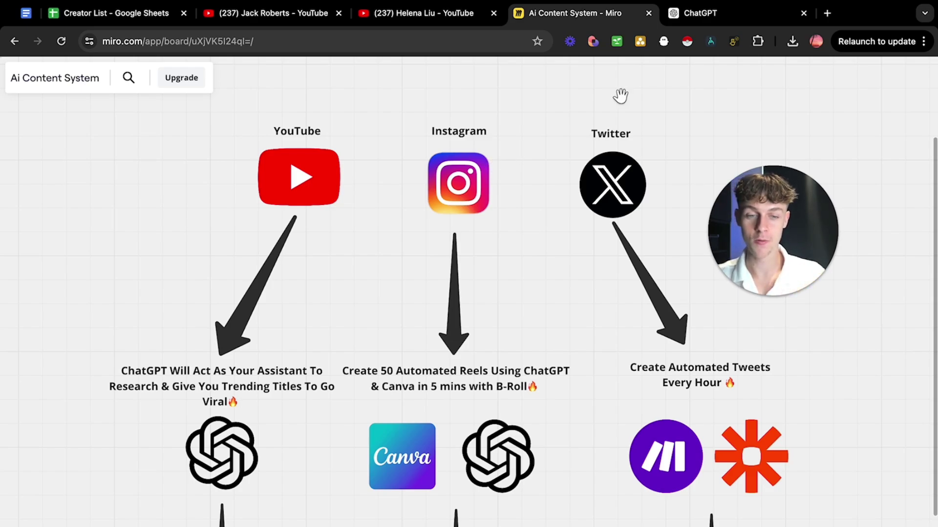
pyautogui.scroll(-3, 517, 439)
pyautogui.scroll(-6, 517, 438)
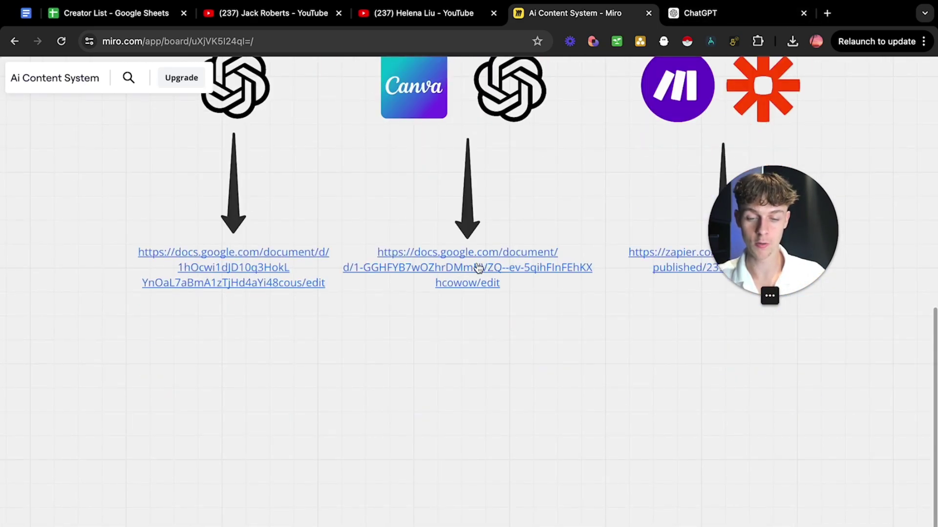
pyautogui.click(477, 269)
pyautogui.click(445, 294)
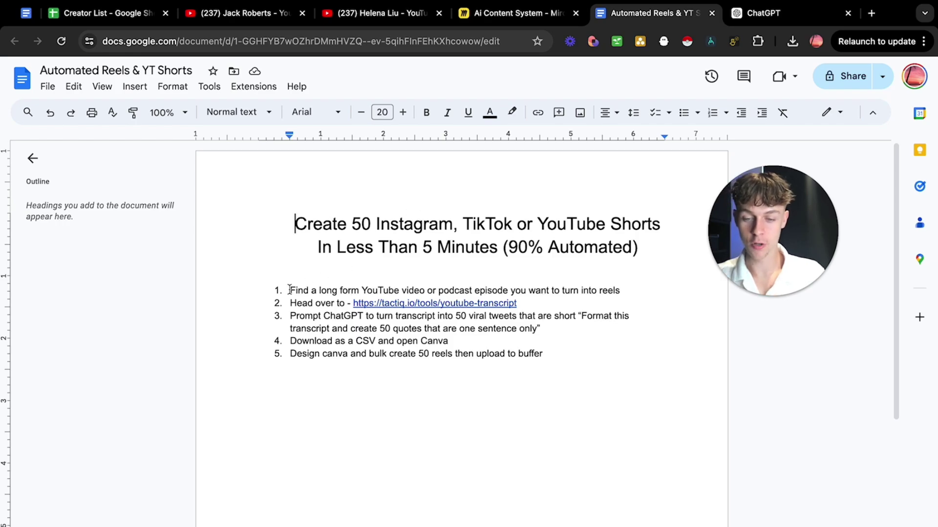
pyautogui.moveTo(286, 290); pyautogui.dragTo(440, 293)
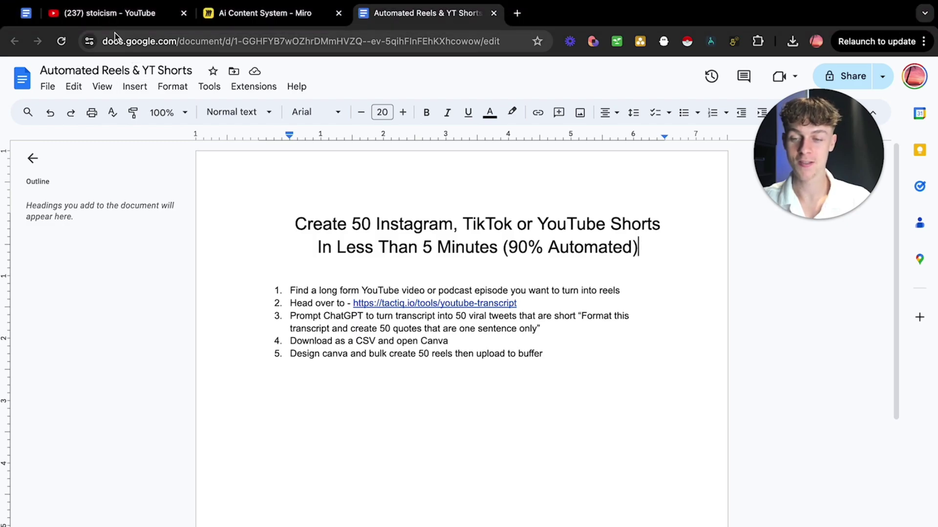
# Copy the share link of the stoic wealth video from the YouTube search results.
pyautogui.click(104, 14)
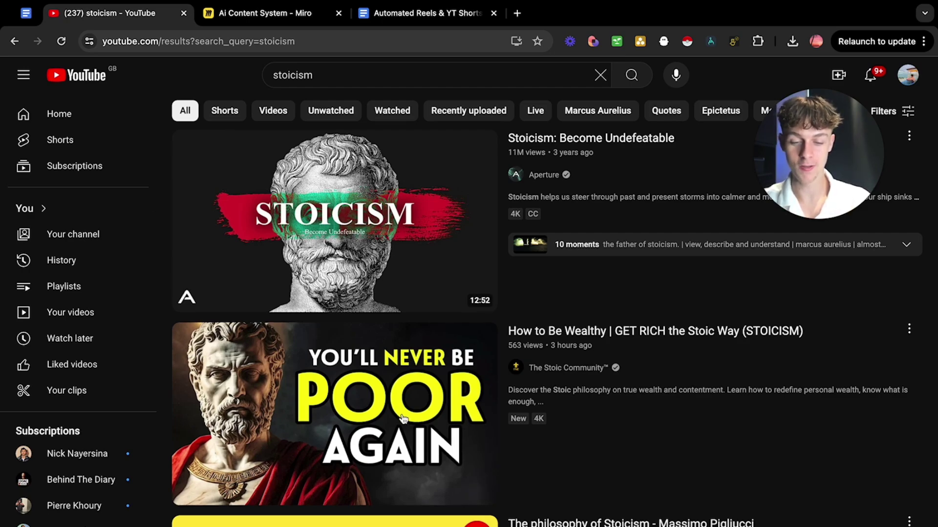
pyautogui.moveTo(394, 410)
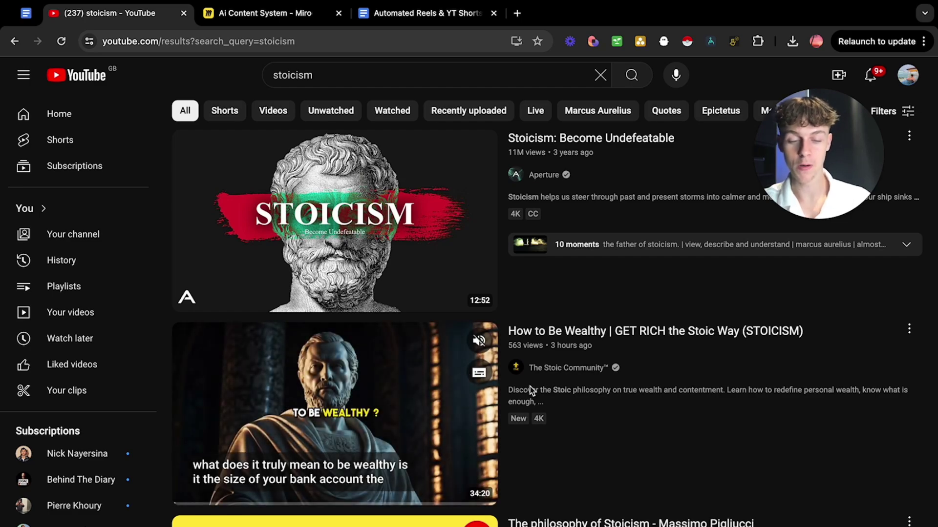
pyautogui.click(909, 329)
pyautogui.click(860, 451)
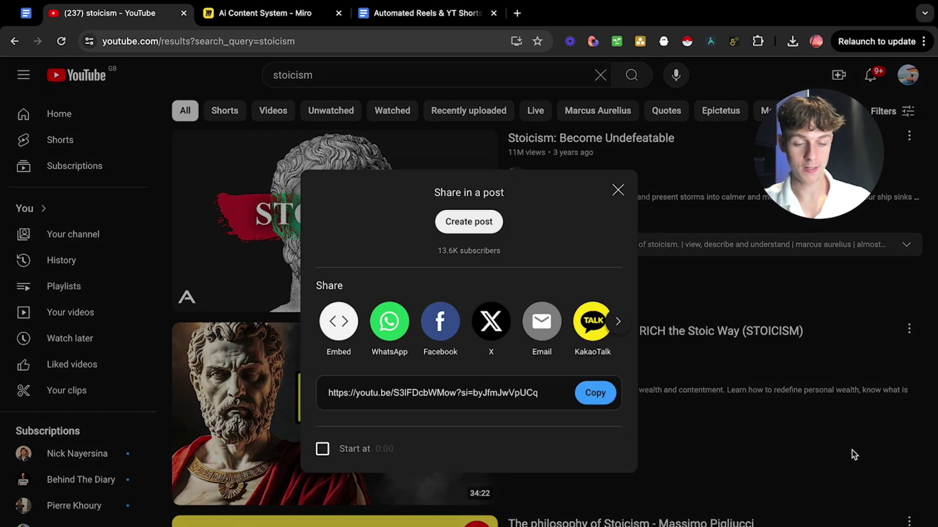
pyautogui.click(605, 390)
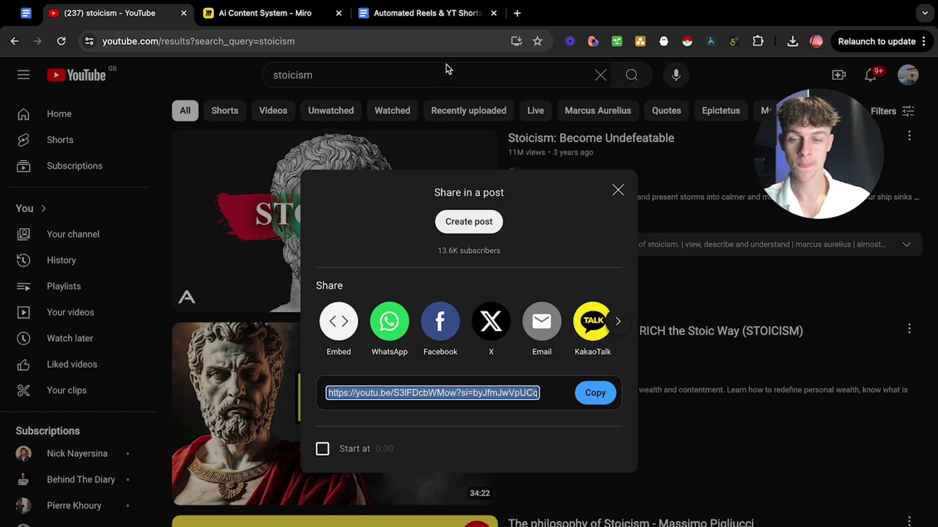
# Open the Tactiq transcript generator from the link in step 2 of the reels guide.
pyautogui.click(440, 15)
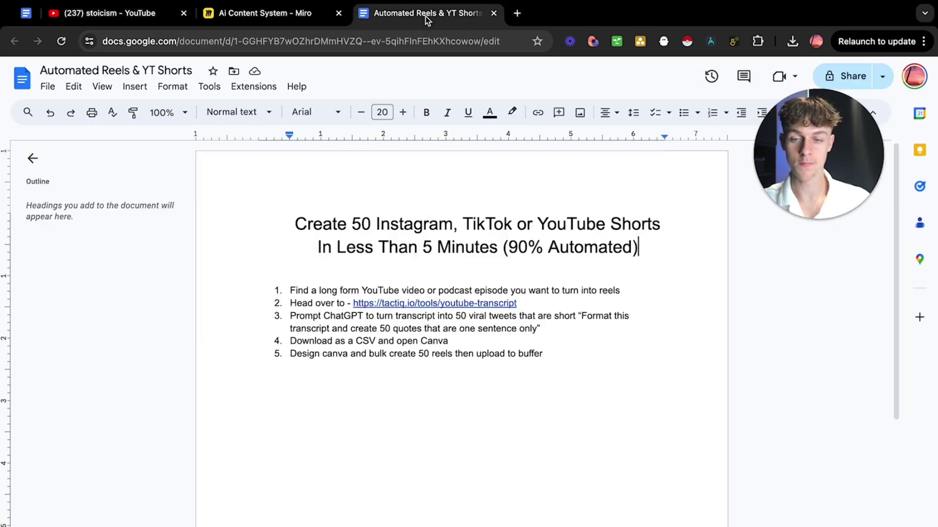
pyautogui.moveTo(292, 303); pyautogui.dragTo(397, 303)
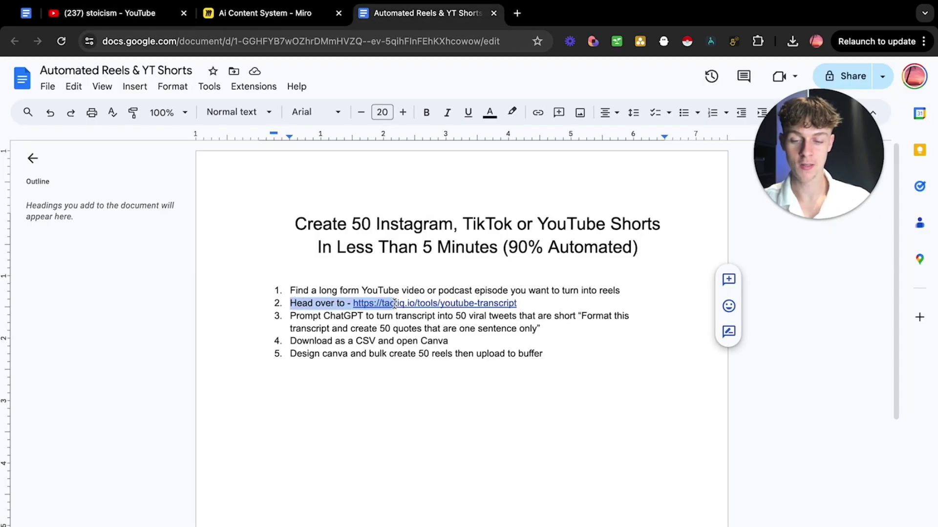
pyautogui.click(407, 304)
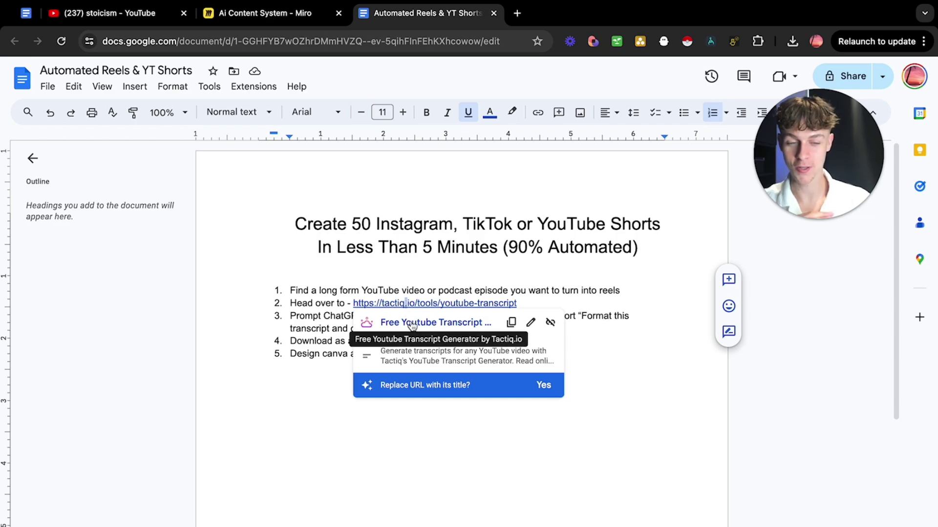
pyautogui.click(411, 323)
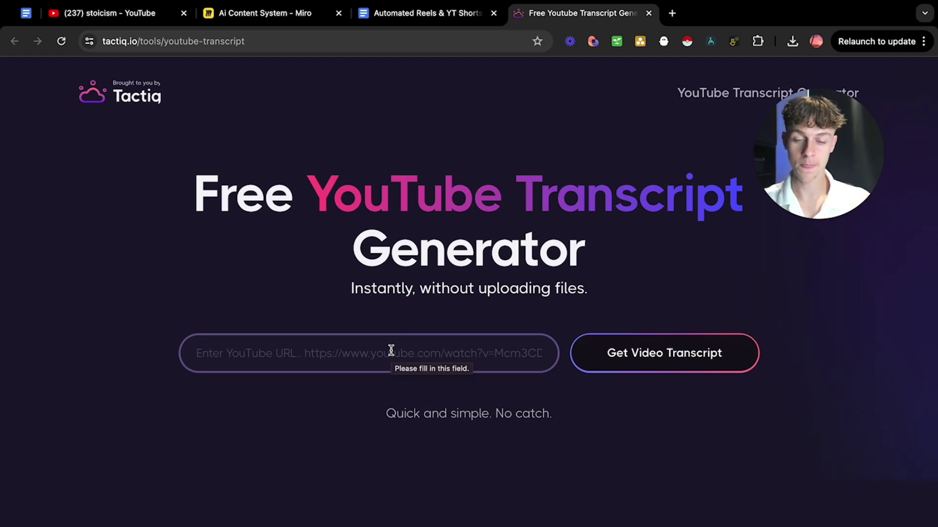
# Paste the stoic wealth video link into Tactiq, generate its transcript, and scroll through it.
pyautogui.click(381, 354)
pyautogui.press('super+v')
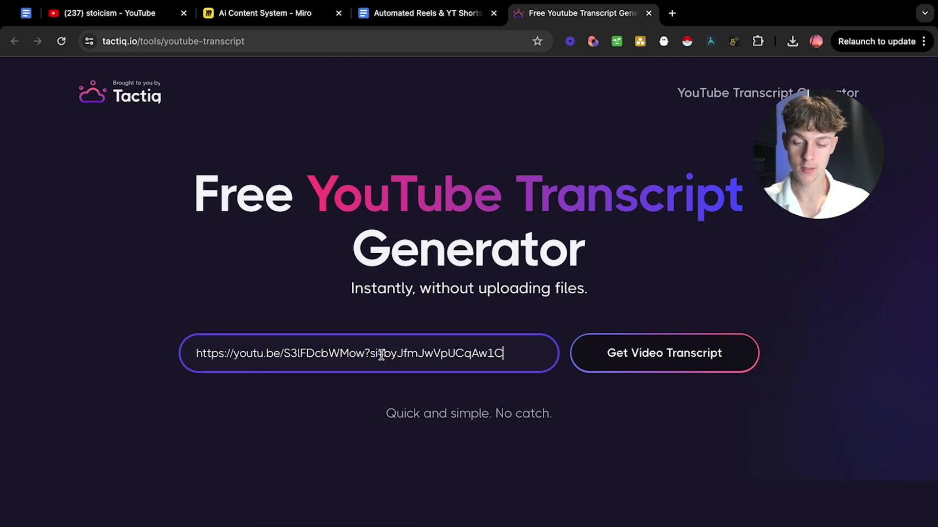
pyautogui.click(649, 372)
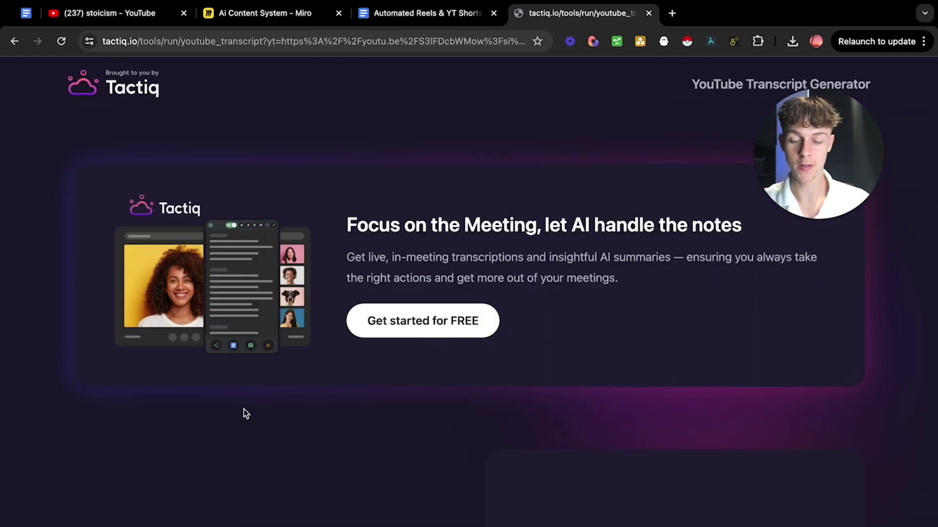
pyautogui.scroll(-5, 245, 413)
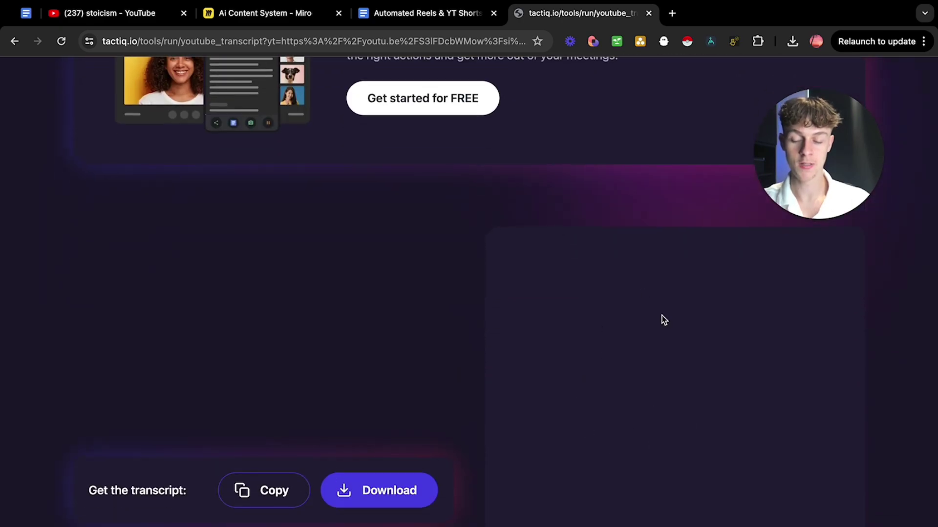
pyautogui.scroll(-6, 674, 410)
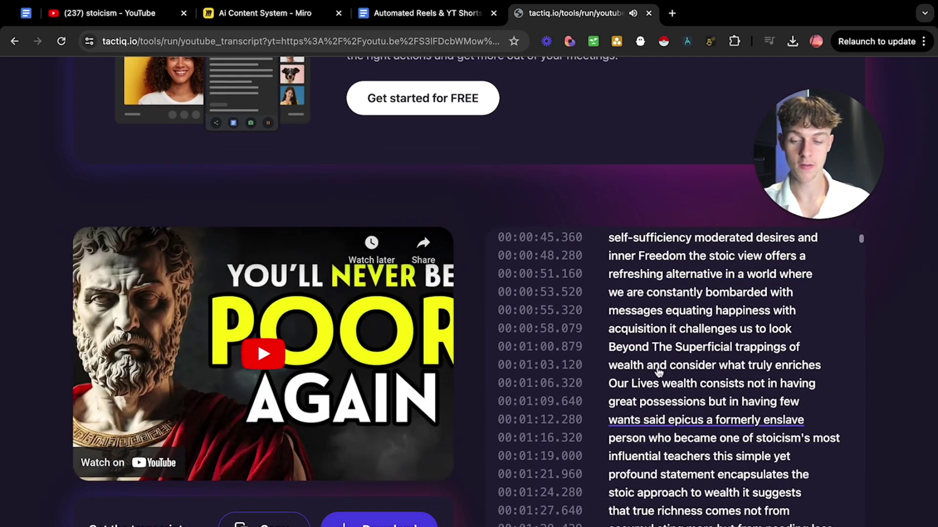
pyautogui.scroll(-20, 675, 327)
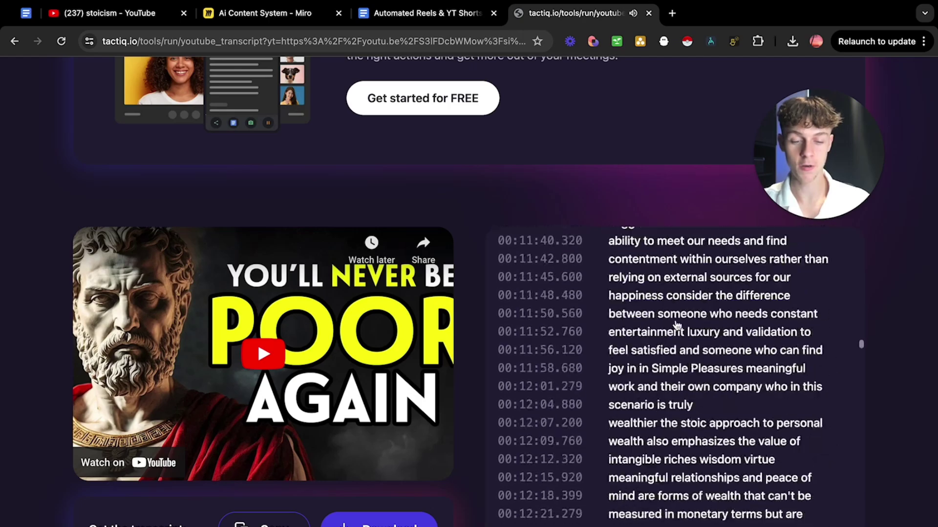
pyautogui.scroll(-20, 677, 325)
pyautogui.scroll(20, 676, 325)
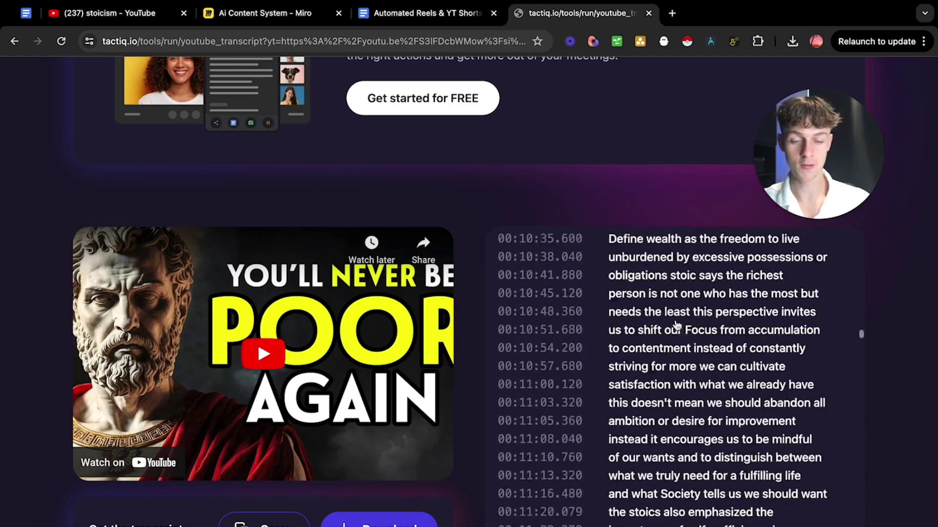
pyautogui.scroll(20, 676, 324)
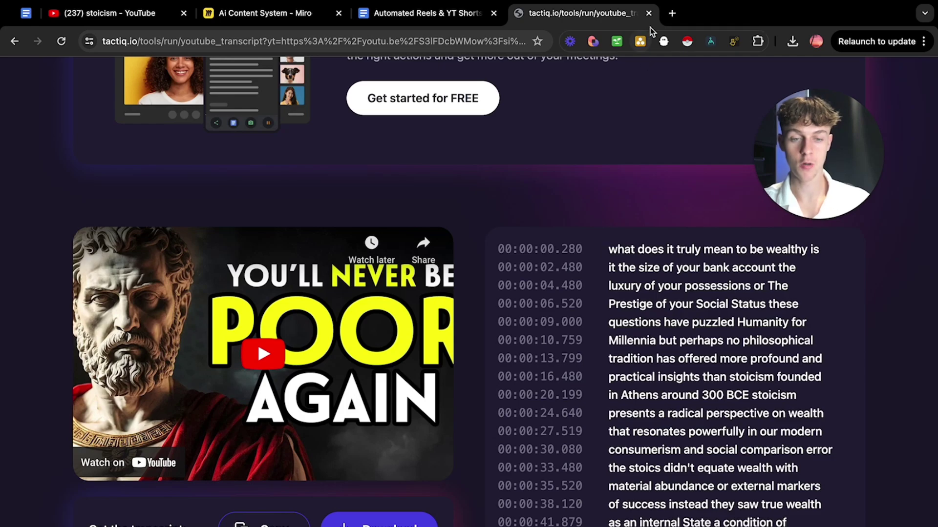
# Open a fresh ChatGPT chat at chatgpt.com in a new tab.
pyautogui.click(672, 13)
pyautogui.write('cha')
pyautogui.press('Return')
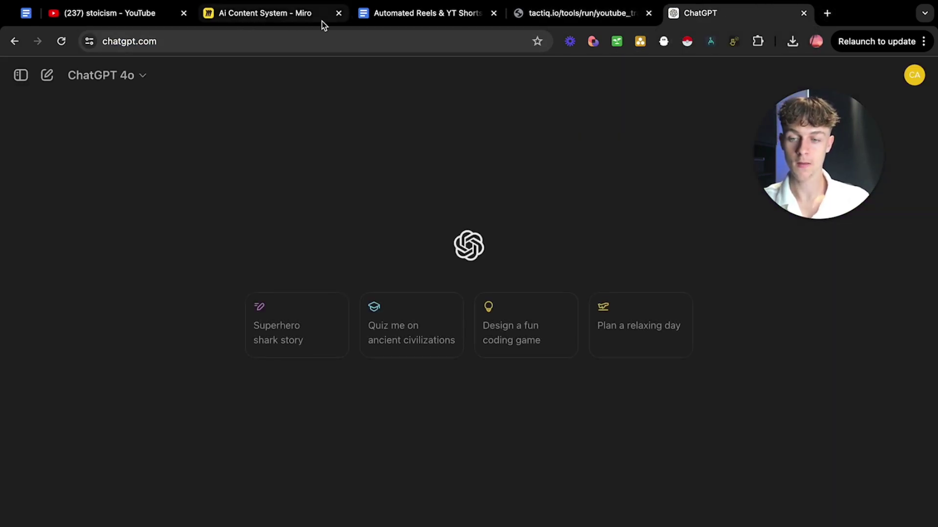
# Replace 'Format' with 'Turn' in step 3's prompt and select the reworded prompt to copy.
pyautogui.click(426, 17)
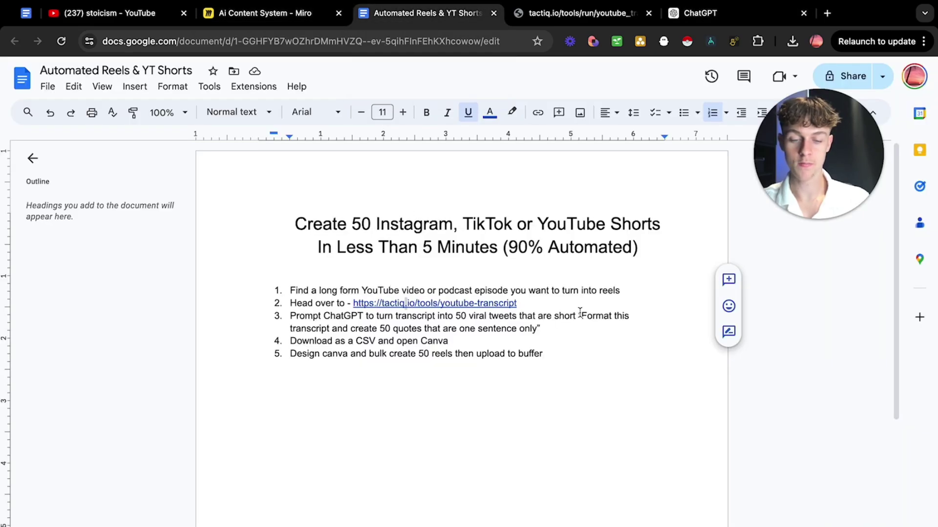
pyautogui.moveTo(581, 315); pyautogui.dragTo(501, 329)
pyautogui.click(579, 330)
pyautogui.moveTo(591, 320); pyautogui.dragTo(556, 321)
pyautogui.write('Turn')
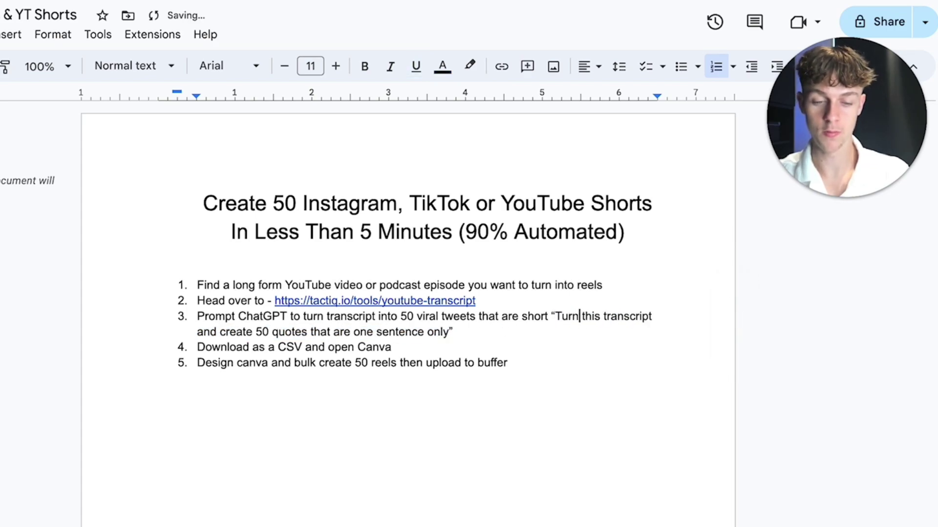
pyautogui.moveTo(449, 332); pyautogui.dragTo(556, 320)
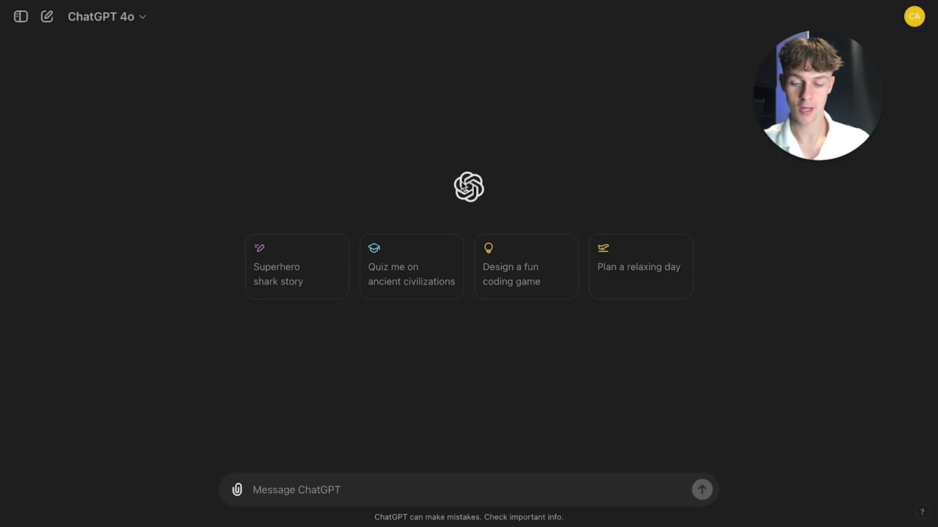
# Paste the prompt into ChatGPT with a colon, then the full Tactiq transcript on a new line.
pyautogui.hotkey('ctrl', 'v')
pyautogui.write(':')
pyautogui.hotkey('shift', 'Return')
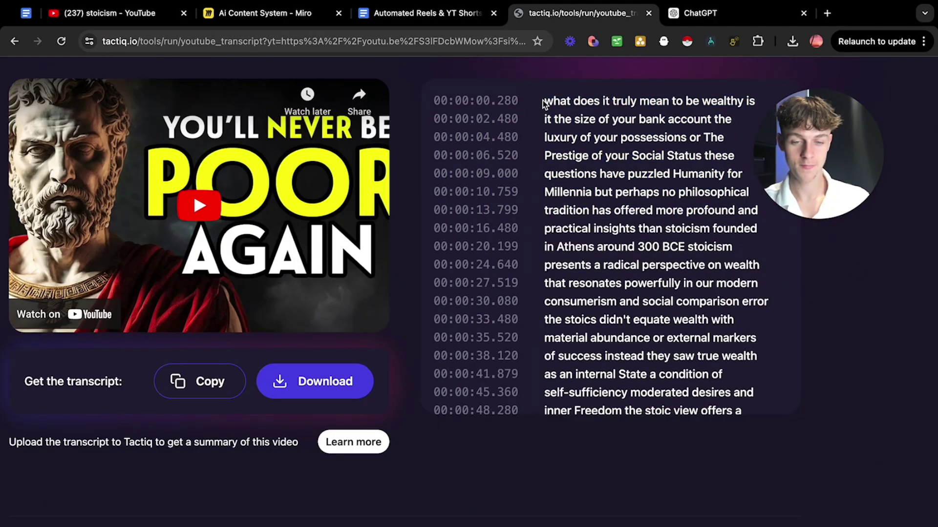
pyautogui.moveTo(544, 104); pyautogui.dragTo(772, 397)
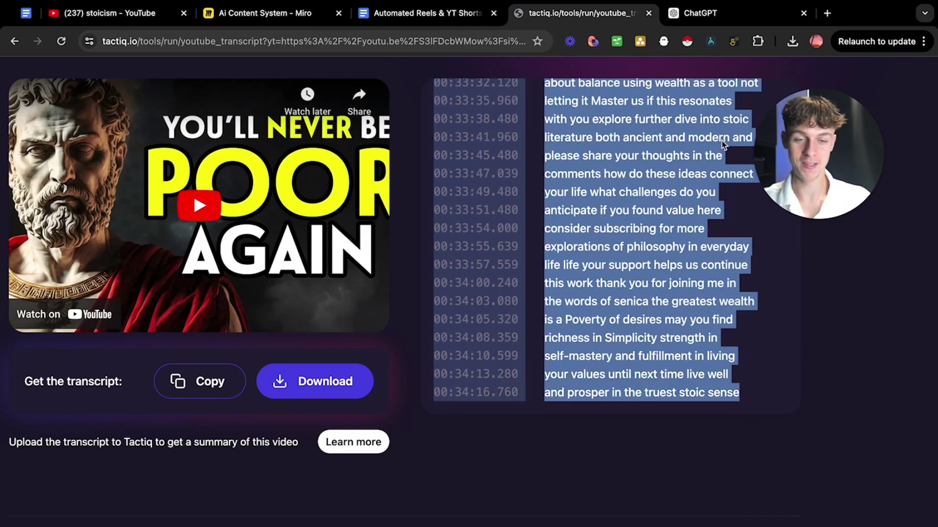
pyautogui.click(696, 13)
pyautogui.hotkey('ctrl', 'v')
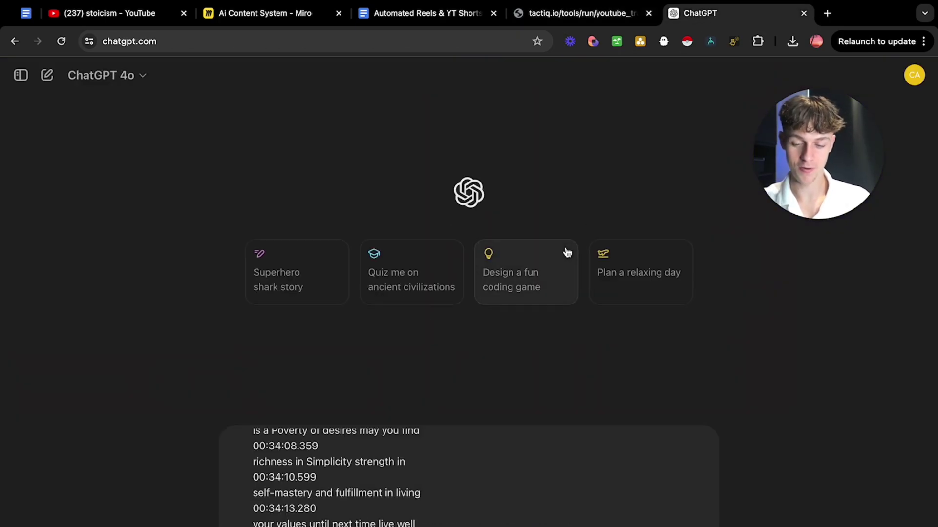
# Send the prompt and review the 50 generated one-sentence stoic quotes.
pyautogui.press('Return')
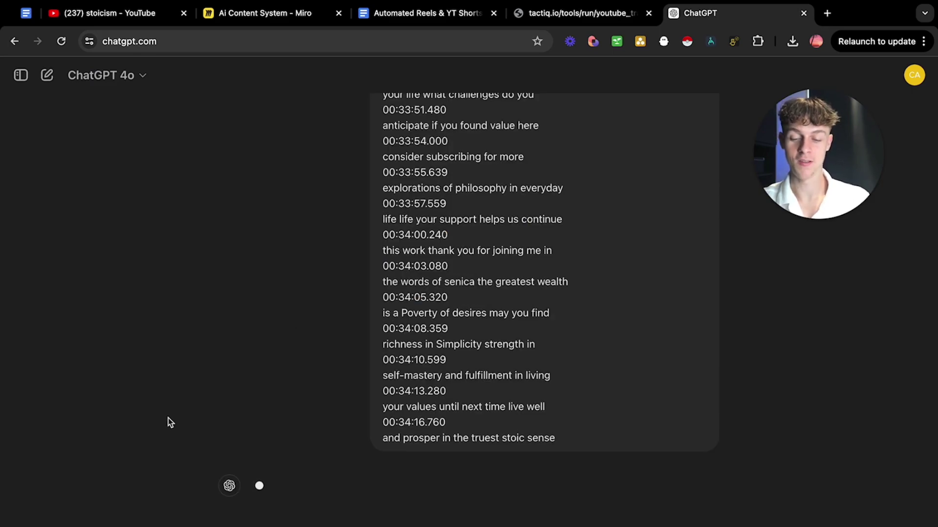
pyautogui.scroll(-20, 300, 433)
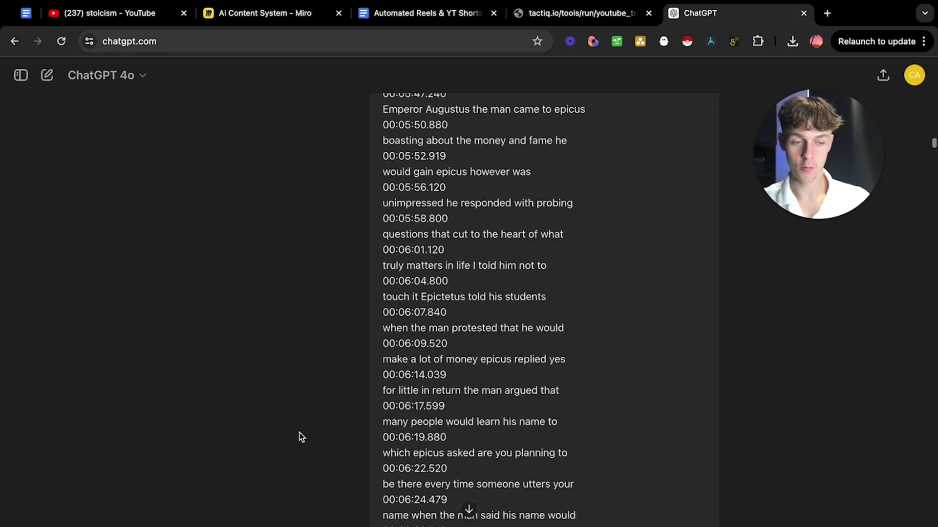
pyautogui.scroll(-20, 742, 382)
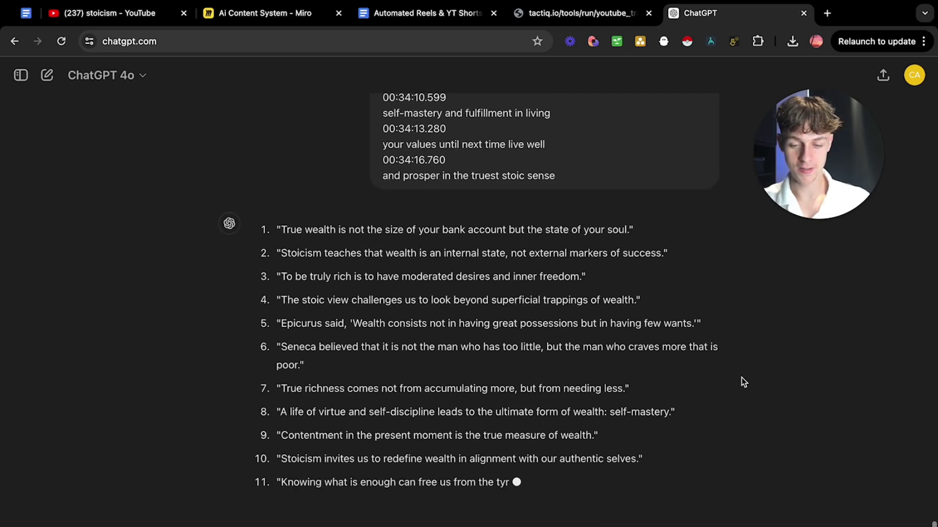
pyautogui.scroll(1, 331, 202)
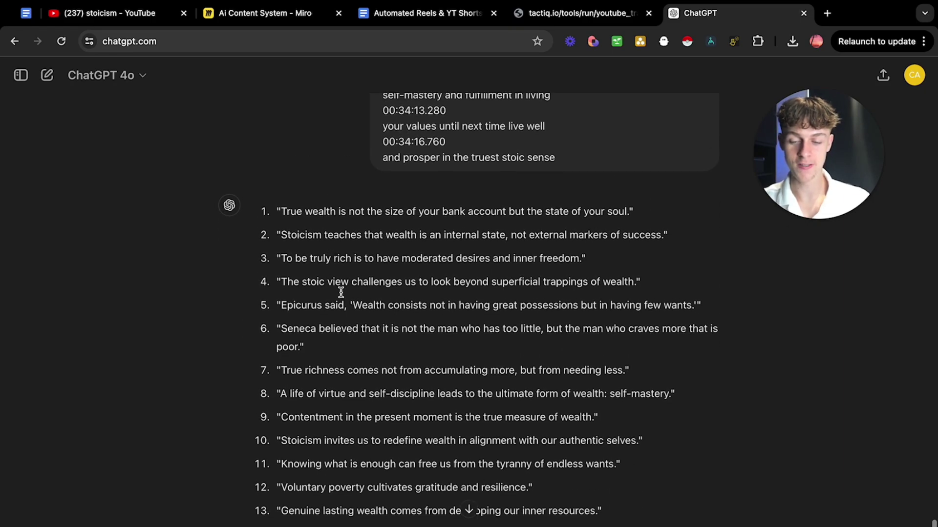
pyautogui.scroll(-2, 346, 307)
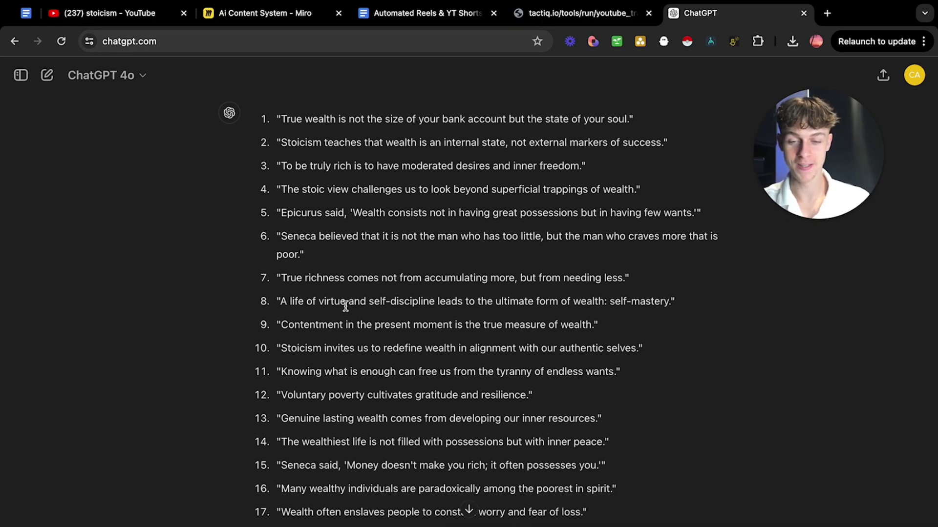
pyautogui.scroll(3, 346, 306)
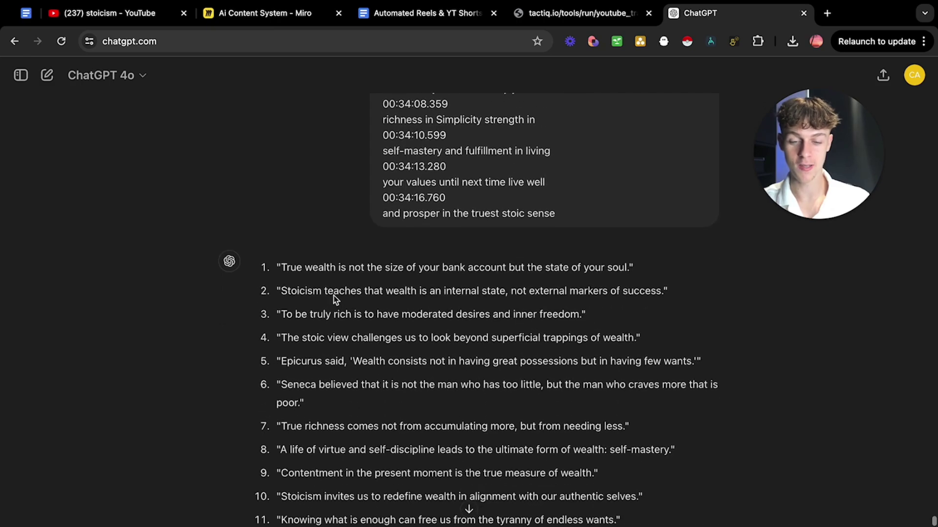
pyautogui.moveTo(281, 267); pyautogui.dragTo(492, 267)
pyautogui.click(495, 267)
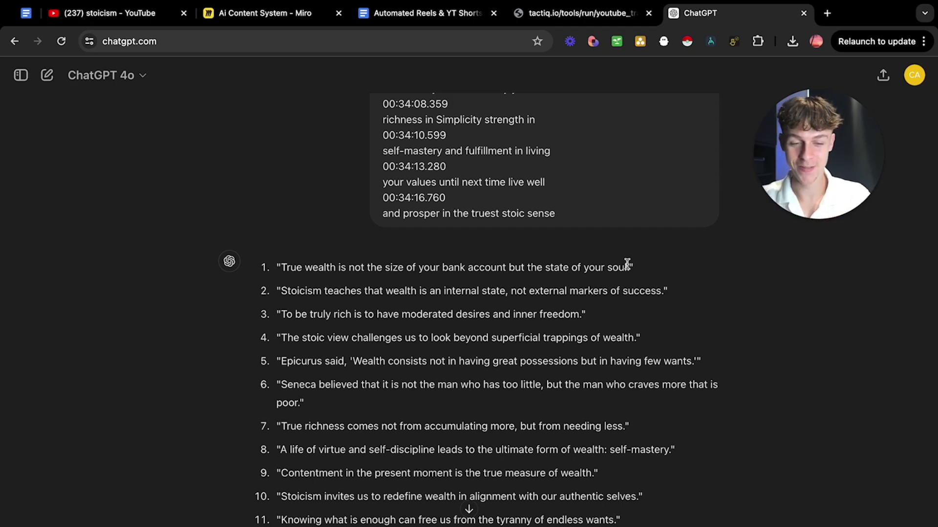
# Ask ChatGPT to 'Download this as a CSV' and download stoic_quotes.csv.
pyautogui.scroll(-15, 629, 265)
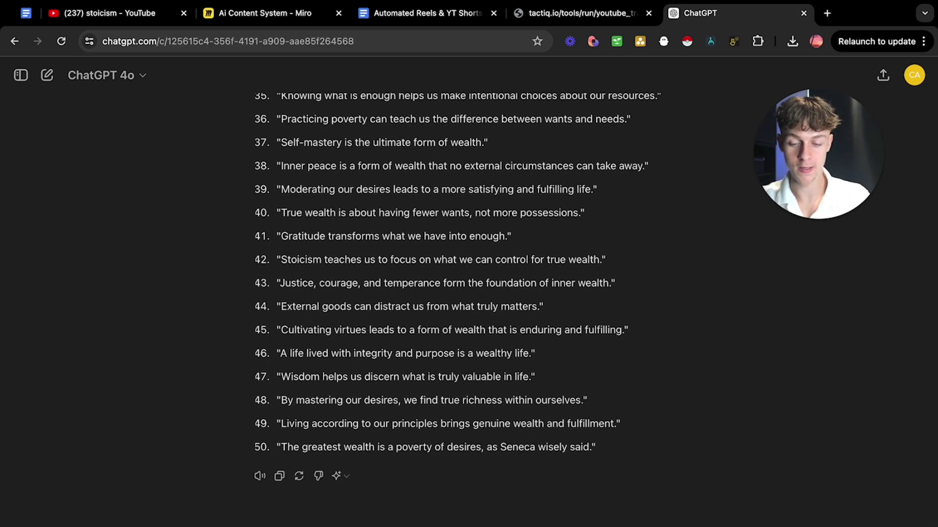
pyautogui.write('Down')
pyautogui.write(';oad')
pyautogui.press('BackSpace')
pyautogui.press('BackSpace')
pyautogui.press('BackSpace')
pyautogui.press('BackSpace')
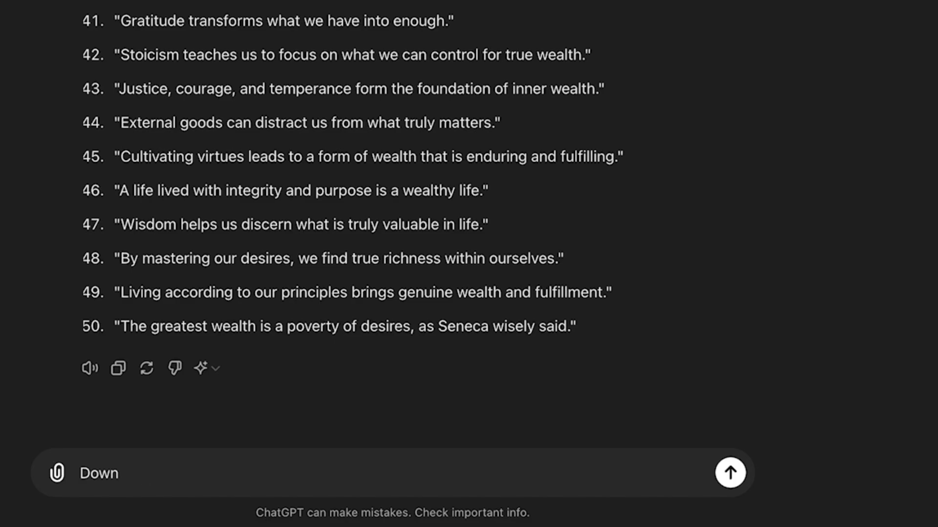
pyautogui.write('load this as a CSV')
pyautogui.press('Return')
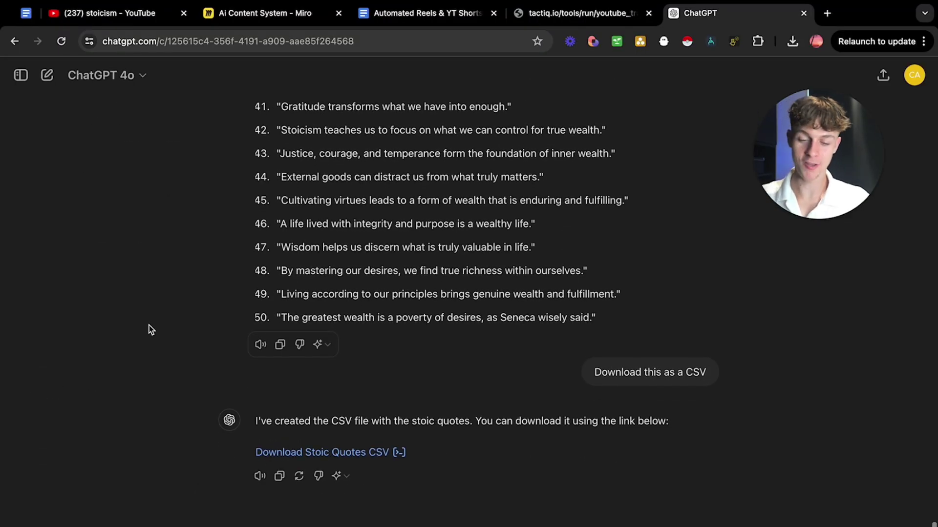
pyautogui.click(301, 454)
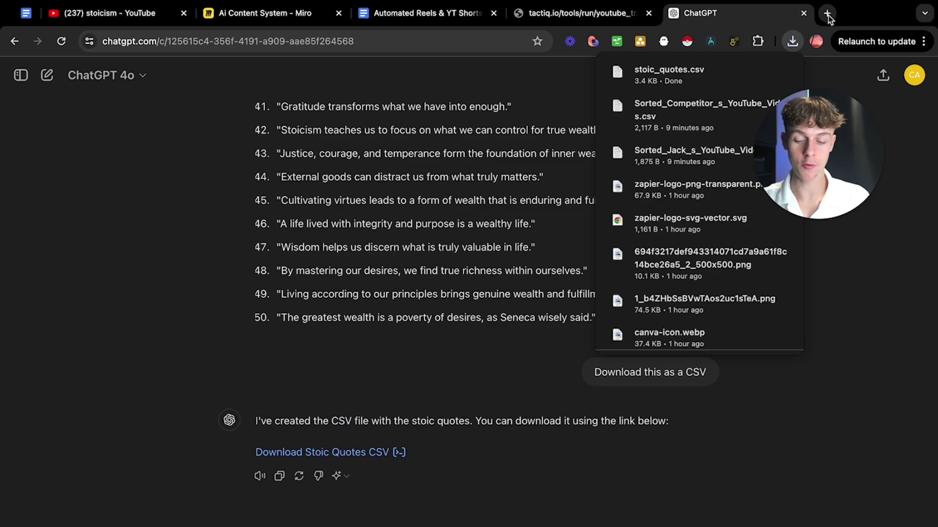
pyautogui.click(828, 18)
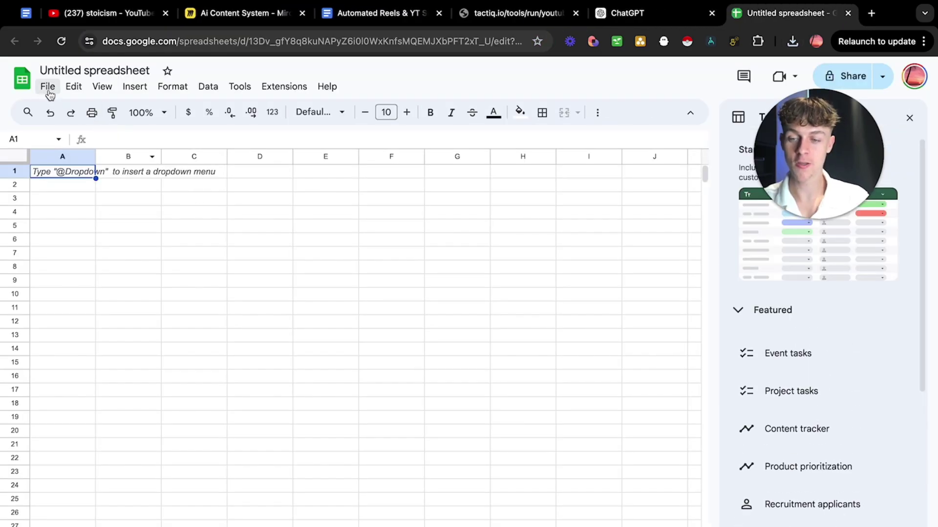
pyautogui.click(48, 87)
pyautogui.click(215, 146)
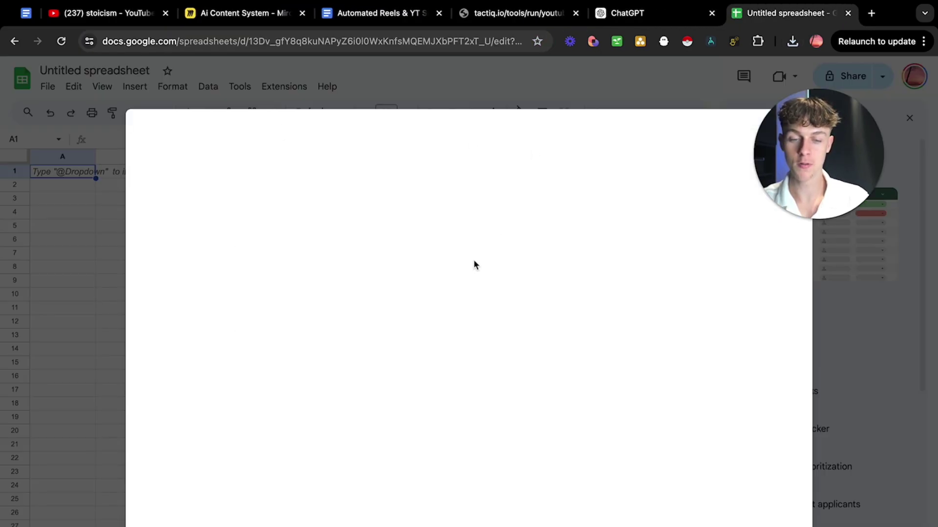
pyautogui.click(372, 173)
pyautogui.click(477, 415)
pyautogui.scroll(-3, 200, 281)
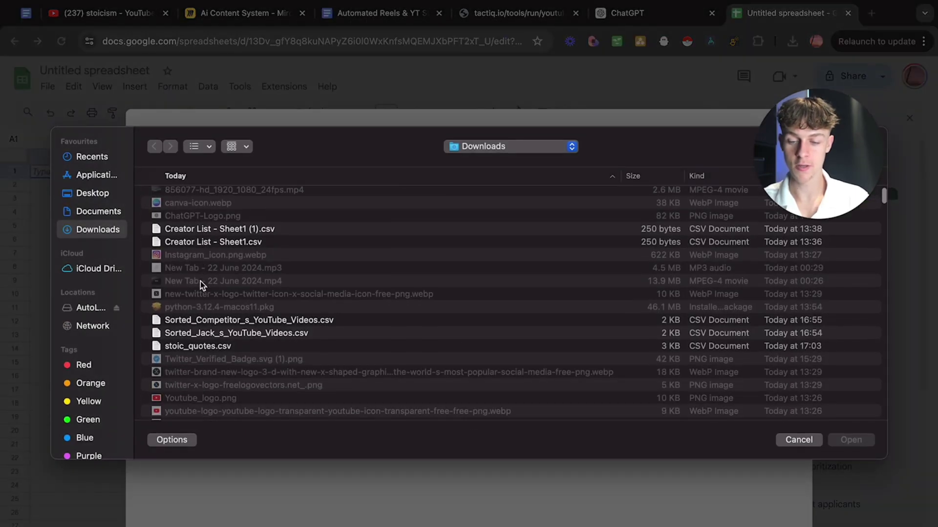
pyautogui.click(211, 346)
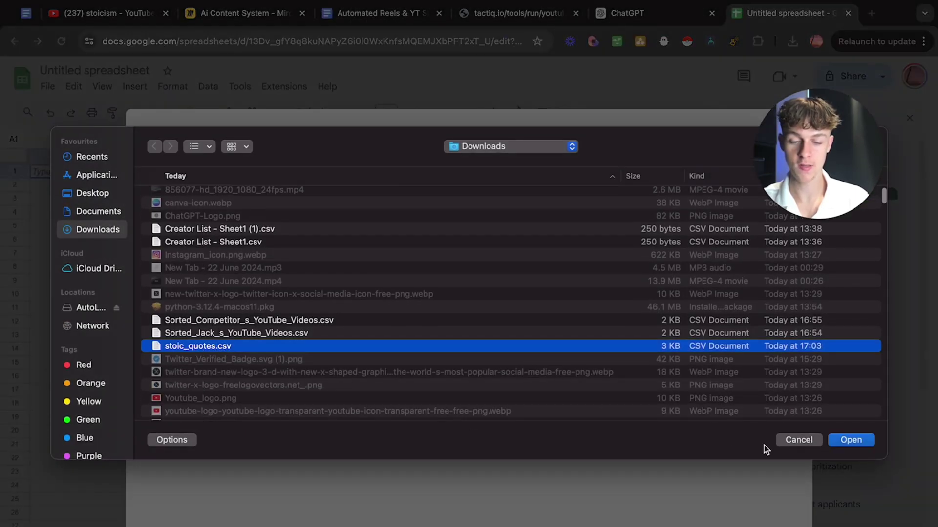
pyautogui.click(852, 441)
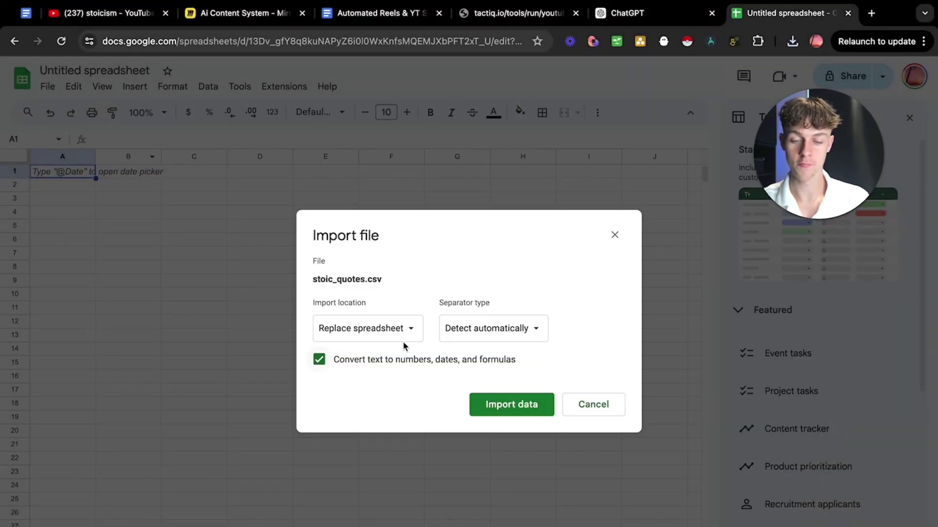
pyautogui.click(486, 404)
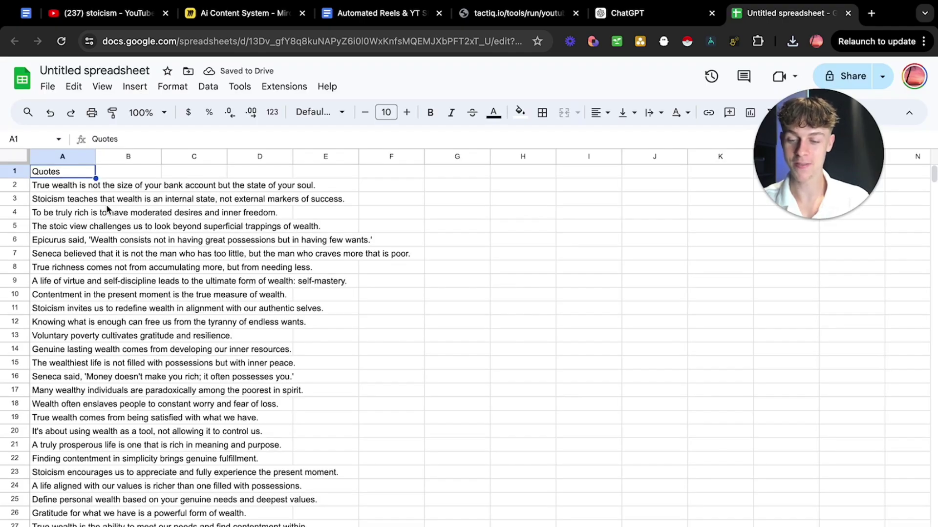
pyautogui.scroll(-10, 146, 269)
pyautogui.scroll(10, 188, 324)
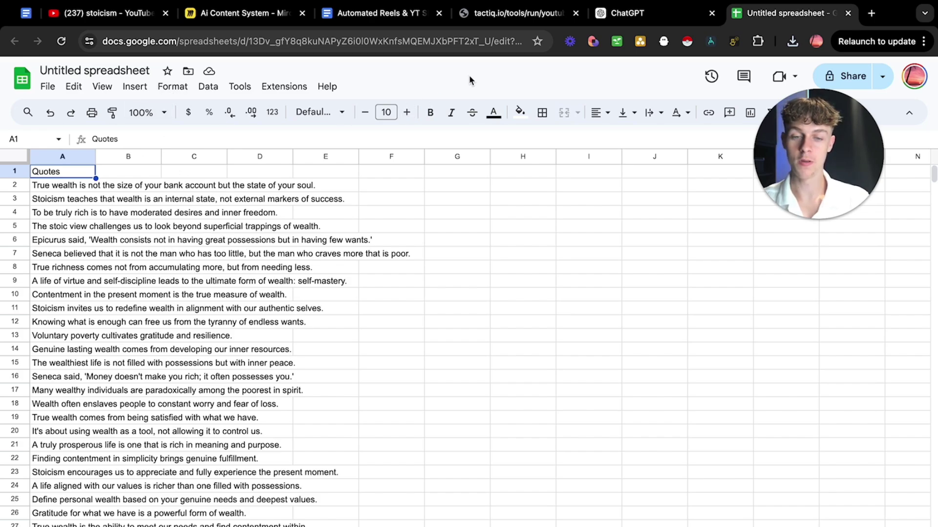
# Return to the reels guide, deselect the step 3 prompt, and scroll down to step 4.
pyautogui.click(374, 19)
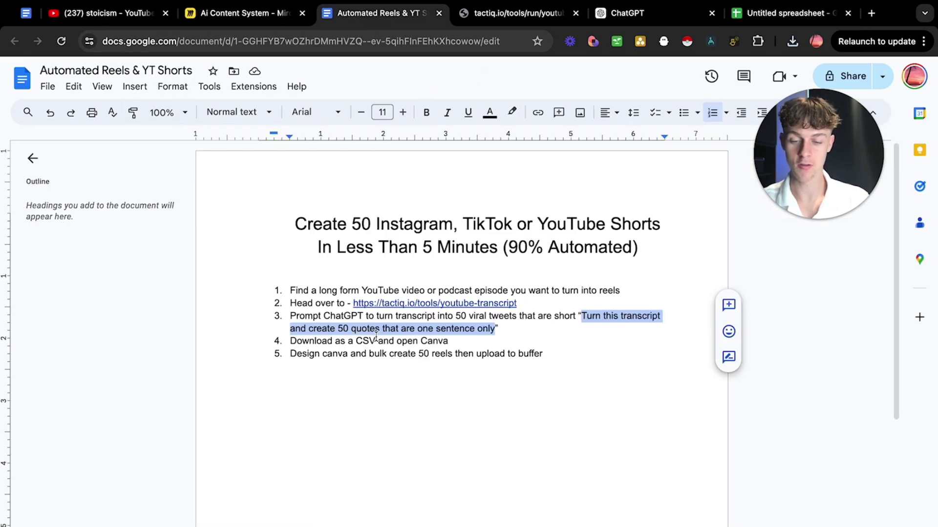
pyautogui.click(451, 341)
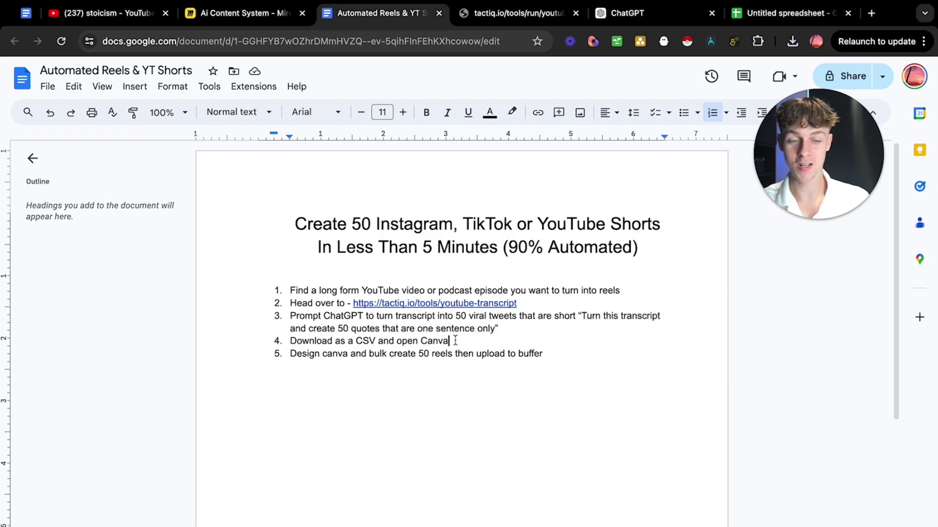
pyautogui.moveTo(807, 166); pyautogui.dragTo(807, 253)
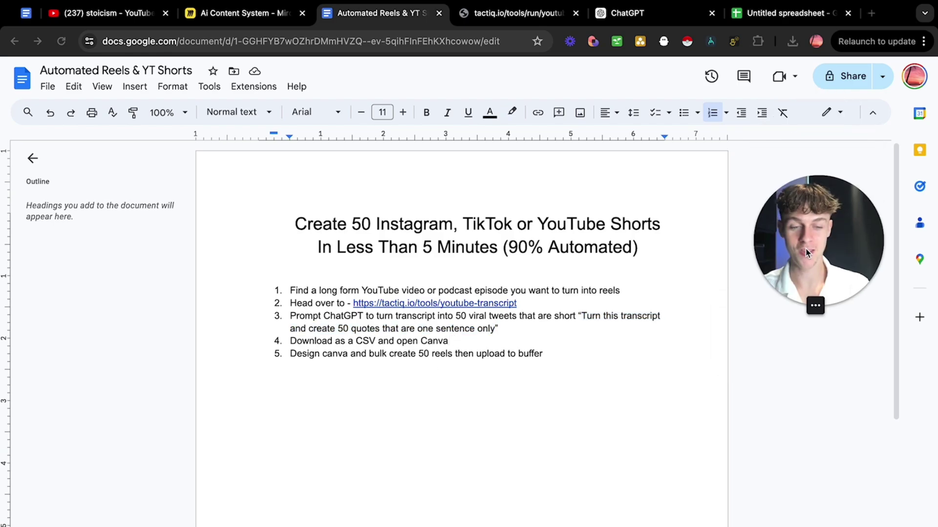
# Search Canva for 'instagram reels' templates and open the Motivational Travel Instagram Reels Video template.
pyautogui.click(871, 15)
pyautogui.write('canv')
pyautogui.press('Return')
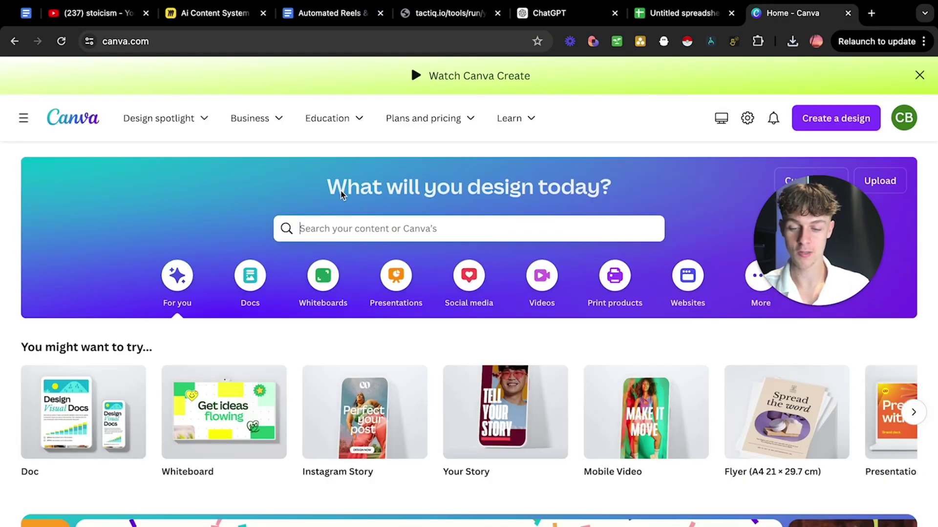
pyautogui.write('insta')
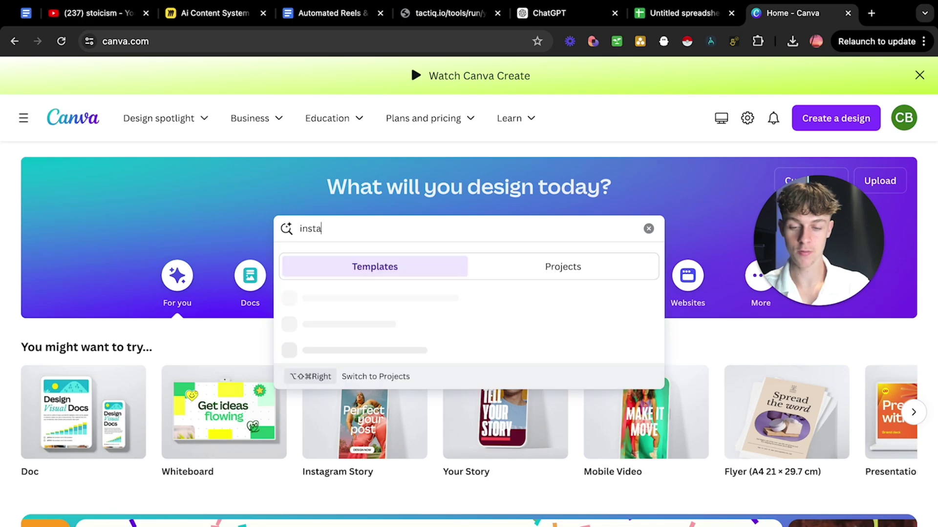
pyautogui.write('gram reels')
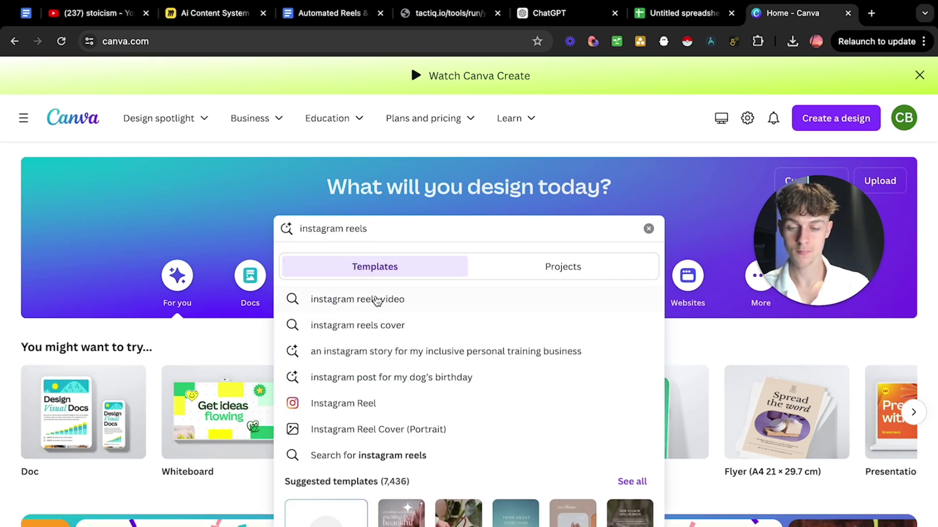
pyautogui.click(391, 300)
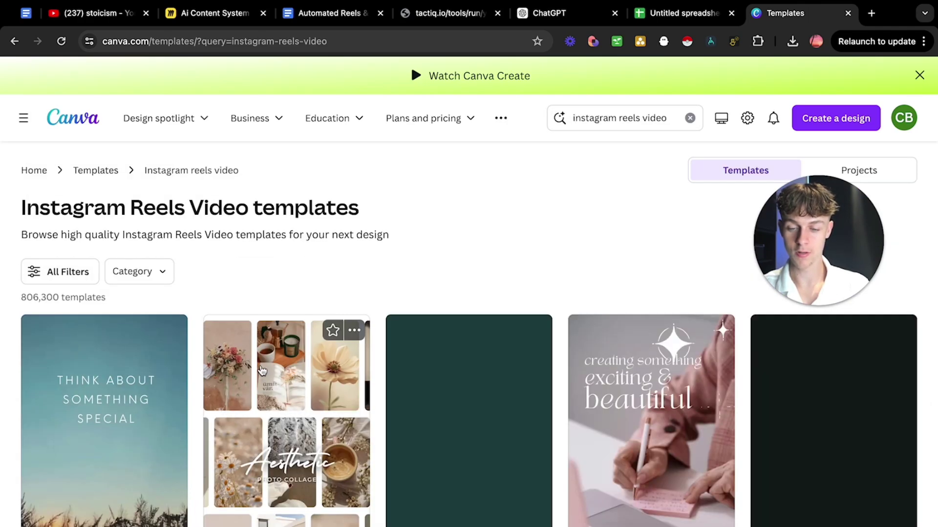
pyautogui.scroll(-3, 189, 367)
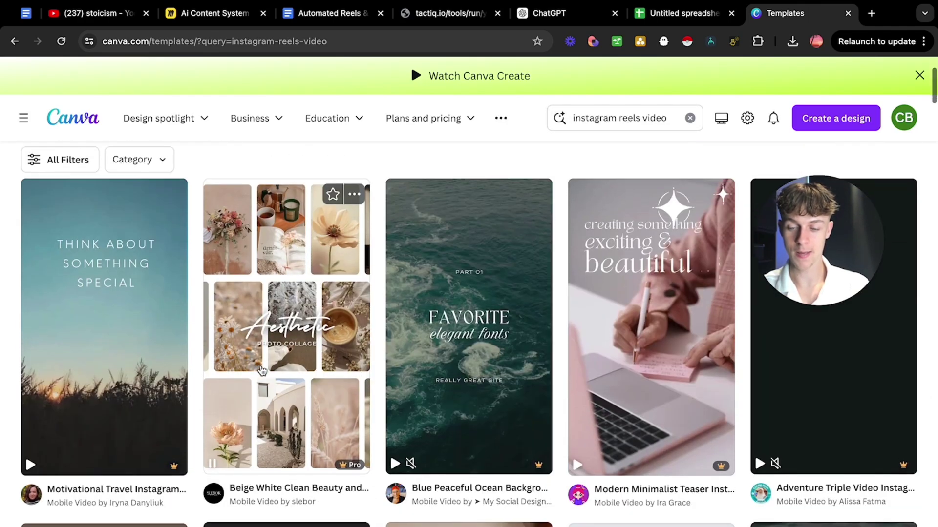
pyautogui.click(122, 334)
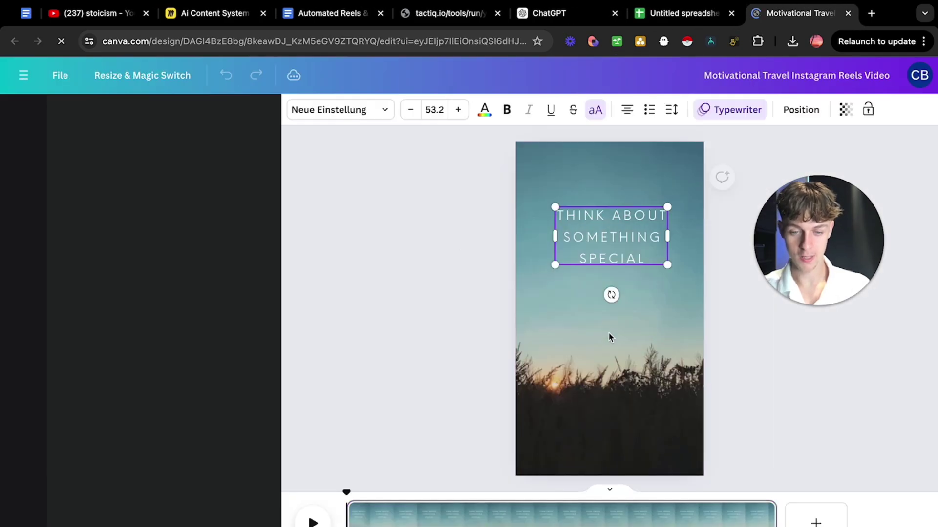
# Delete the 'THINK ABOUT SOMETHING SPECIAL' heading and background video, then go back to the reels guide.
pyautogui.press('Delete')
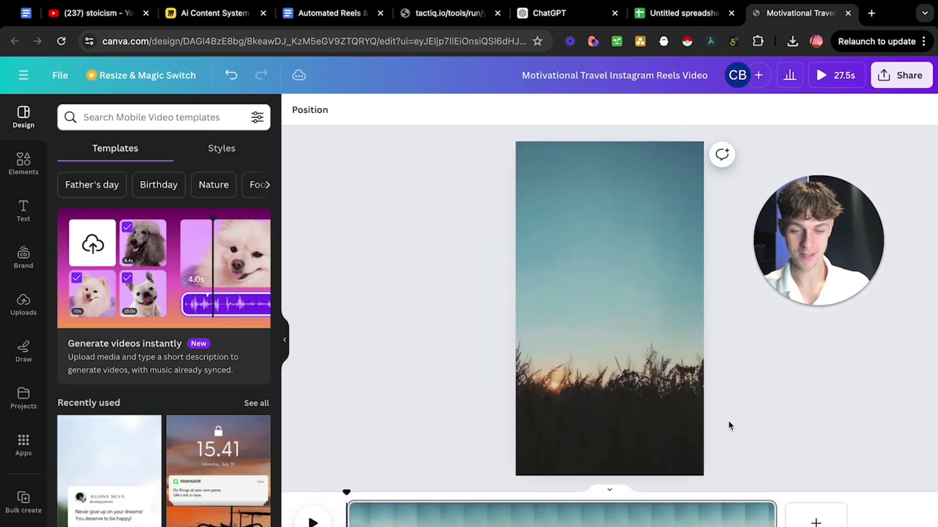
pyautogui.click(695, 410)
pyautogui.press('Delete')
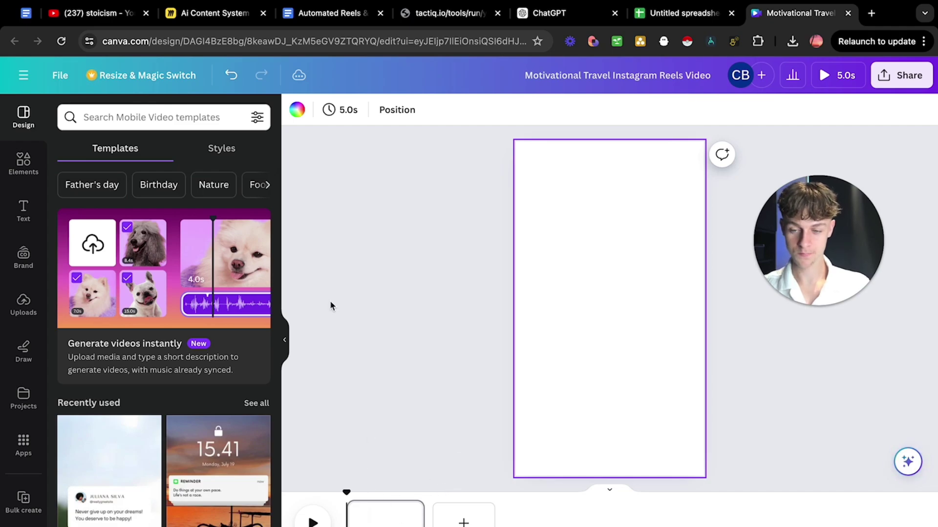
pyautogui.click(24, 304)
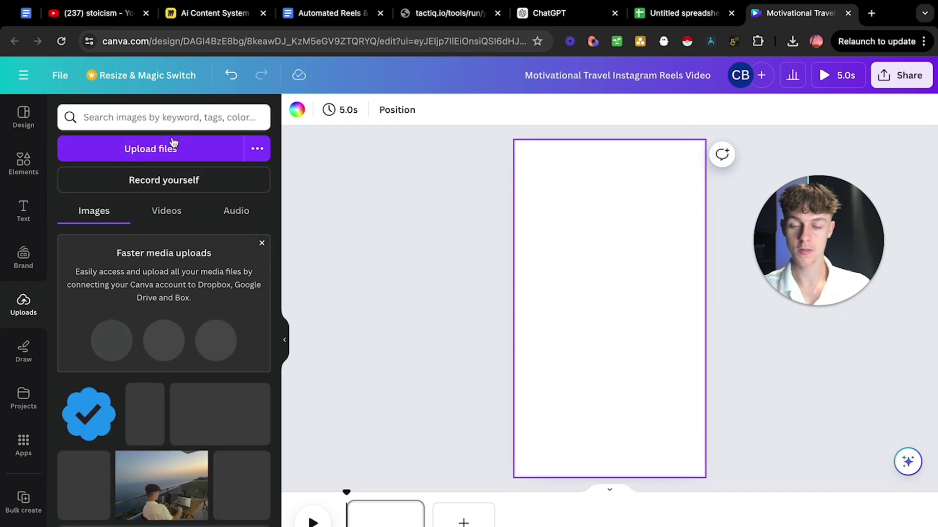
pyautogui.click(336, 20)
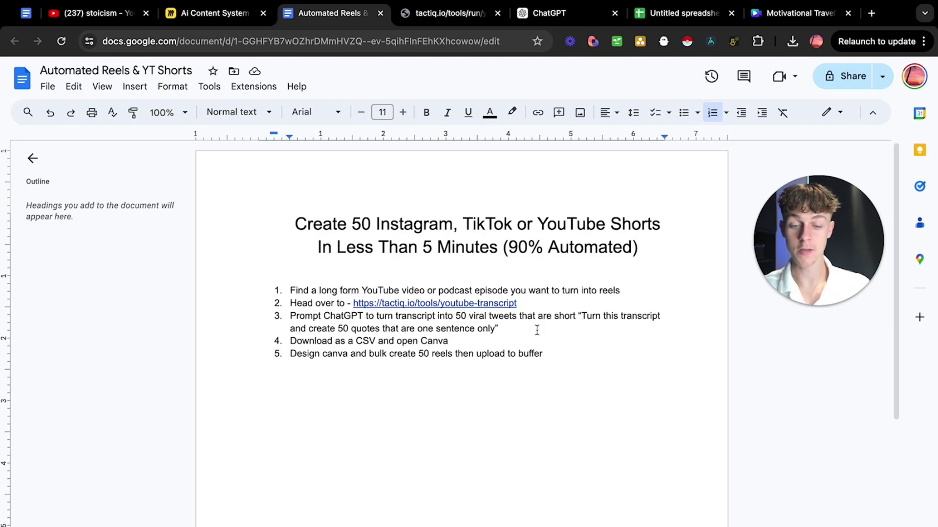
# Open pexels.com in a new tab.
pyautogui.click(872, 15)
pyautogui.write('pexel')
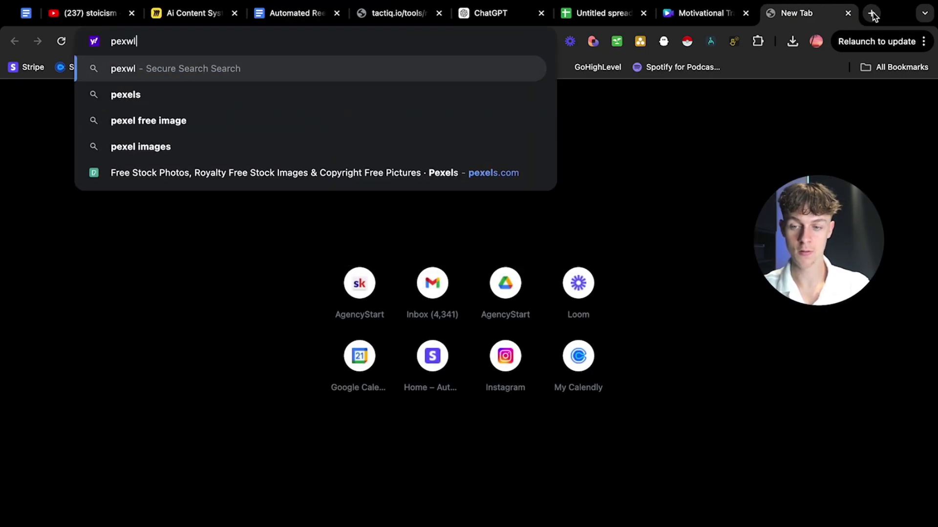
pyautogui.press('BackSpace')
pyautogui.press('BackSpace')
pyautogui.write('e;')
pyautogui.press('BackSpace')
pyautogui.write('l')
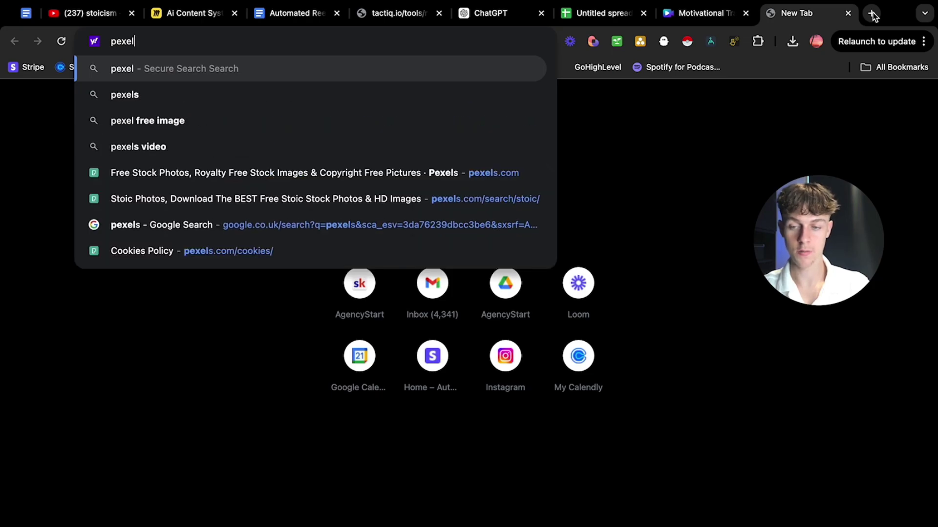
pyautogui.click(280, 174)
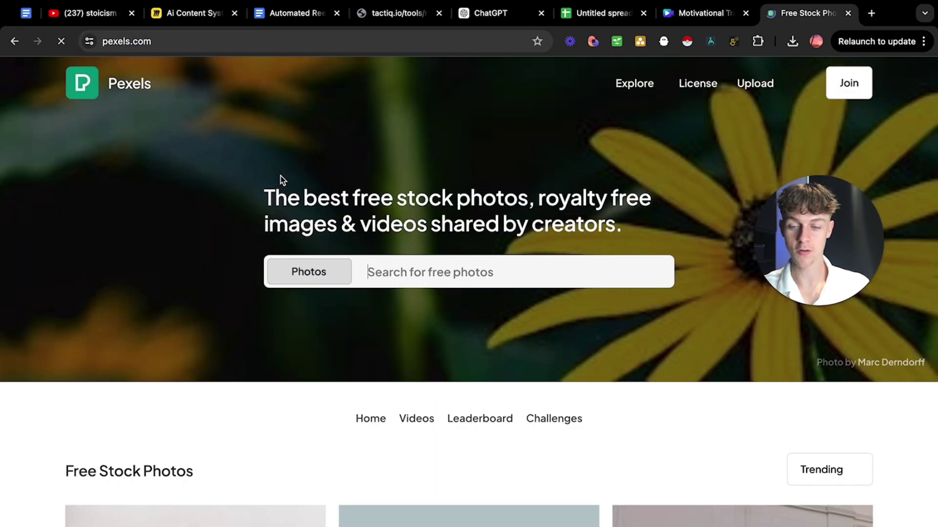
# Switch the Pexels search type from Photos to Videos, dismissing the Google sign-in prompt.
pyautogui.scroll(-3, 418, 296)
pyautogui.click(283, 109)
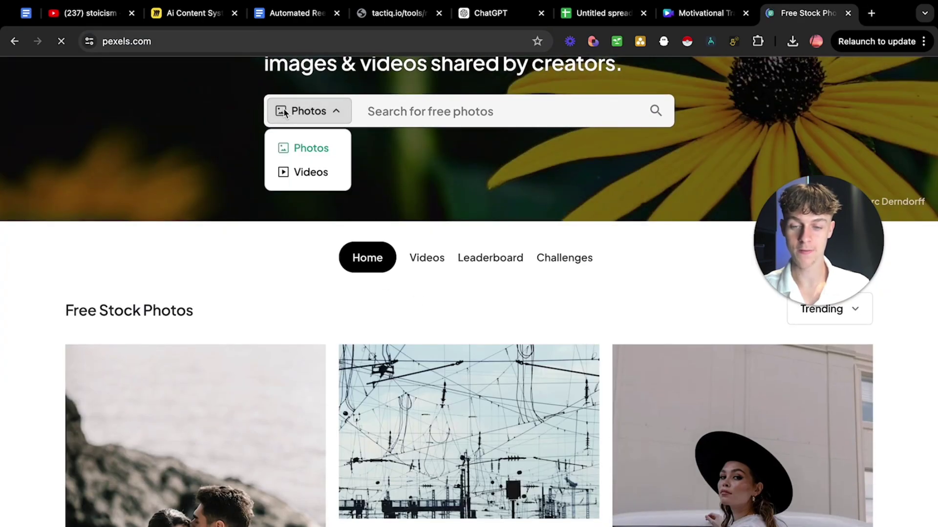
pyautogui.click(244, 204)
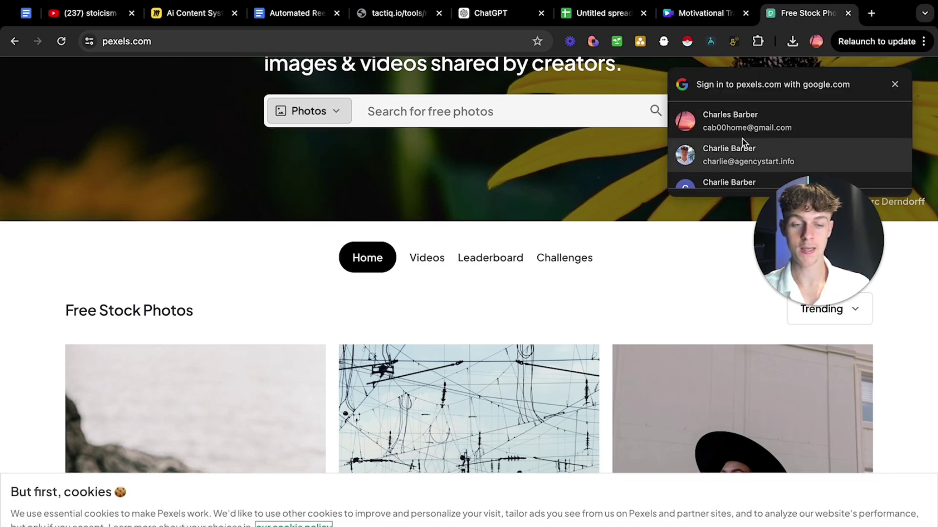
pyautogui.click(895, 85)
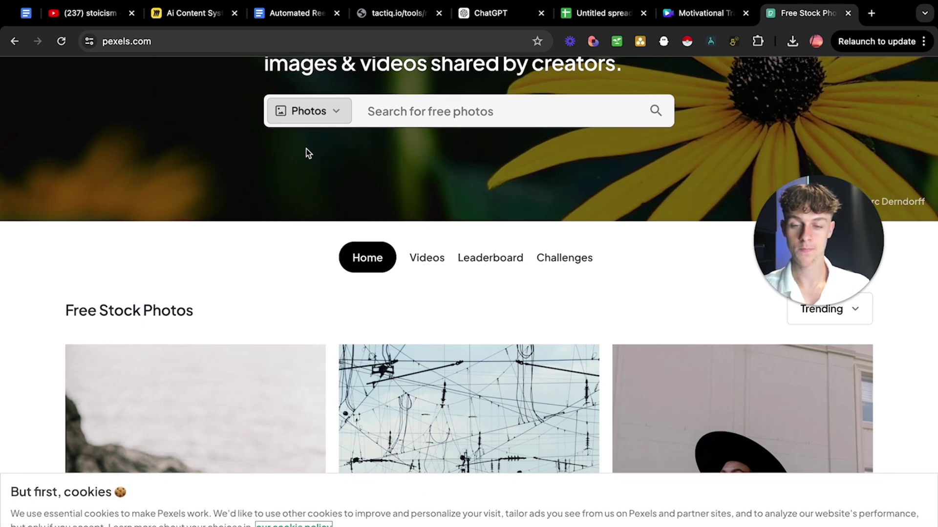
pyautogui.click(290, 112)
pyautogui.click(310, 173)
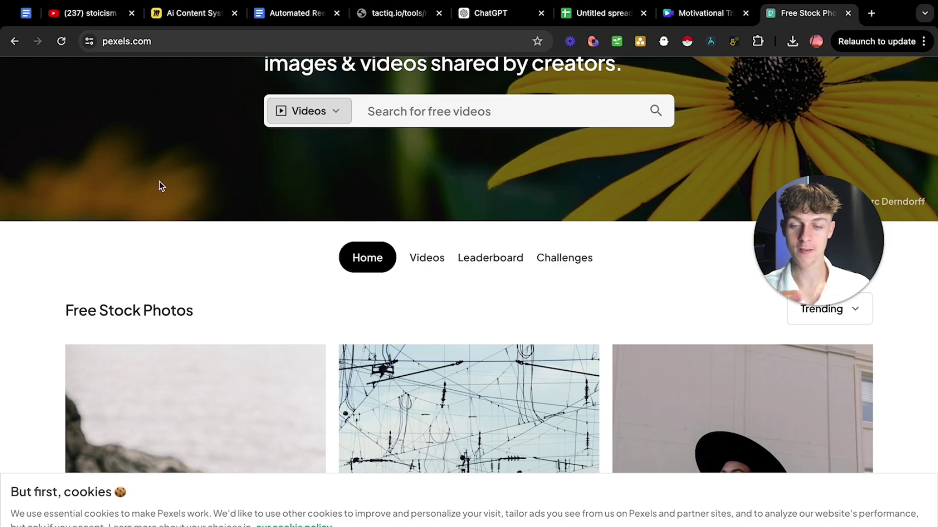
# Search 'night' videos and download the starry night sky over mountains clip.
pyautogui.click(398, 120)
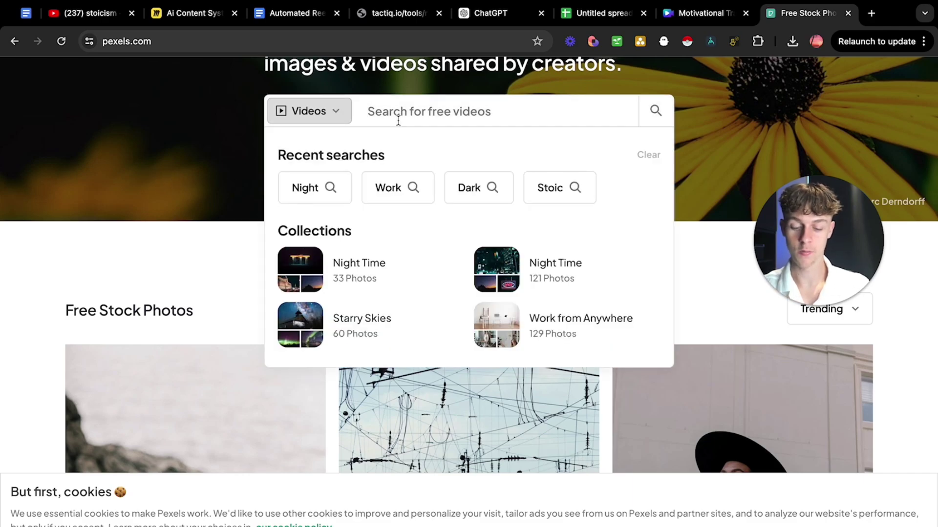
pyautogui.write('night')
pyautogui.press('Return')
pyautogui.scroll(-3, 342, 245)
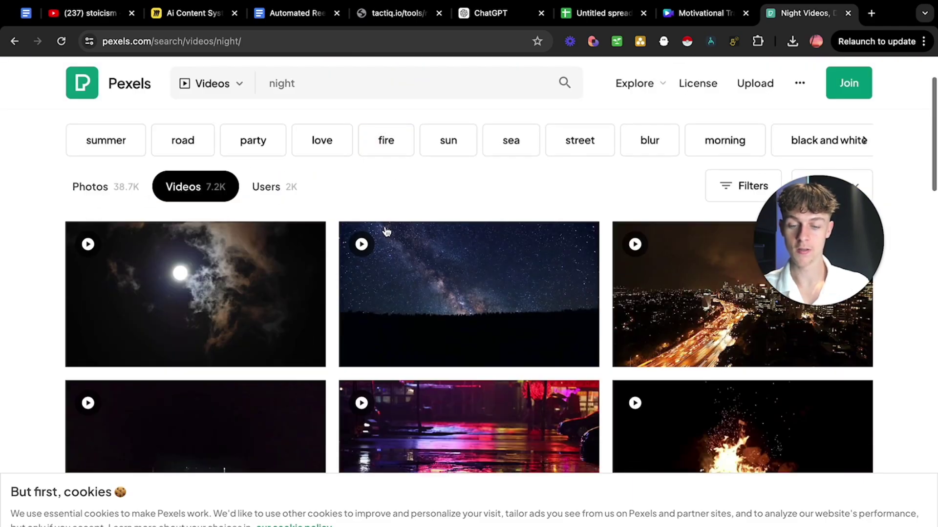
pyautogui.scroll(-6, 429, 303)
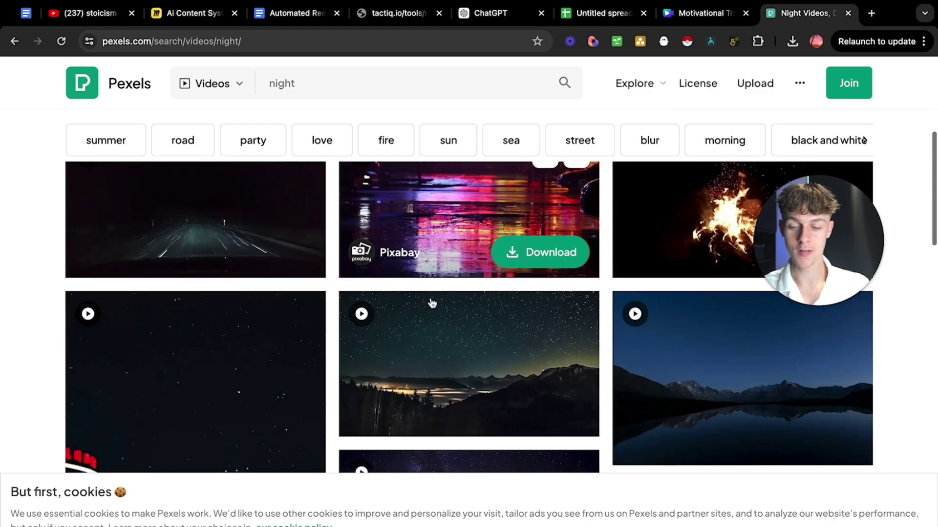
pyautogui.click(530, 272)
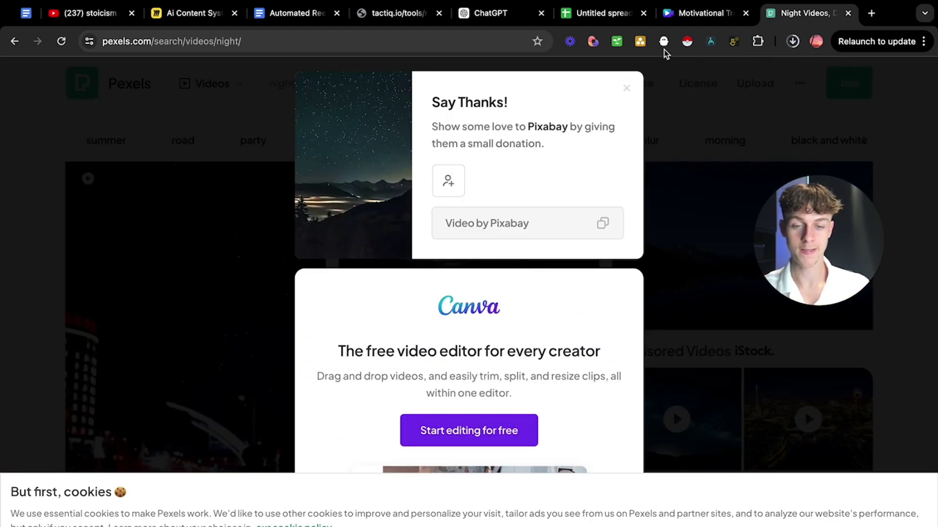
pyautogui.click(163, 178)
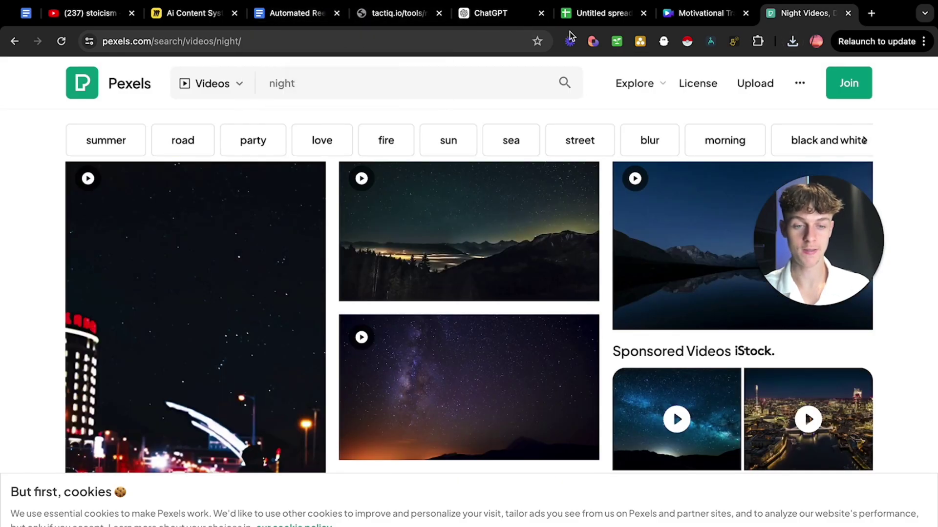
# Upload the downloaded starry-night mountain video from the computer to the reel design.
pyautogui.click(699, 17)
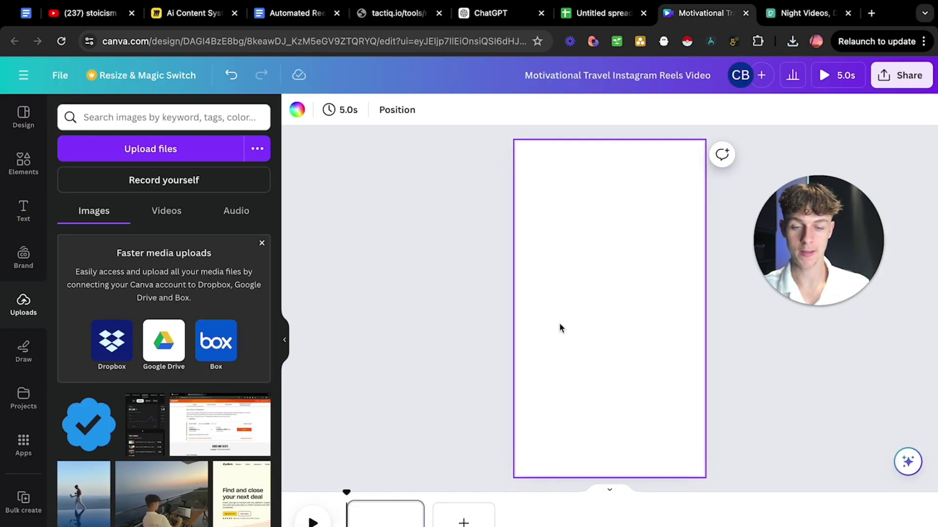
pyautogui.click(149, 149)
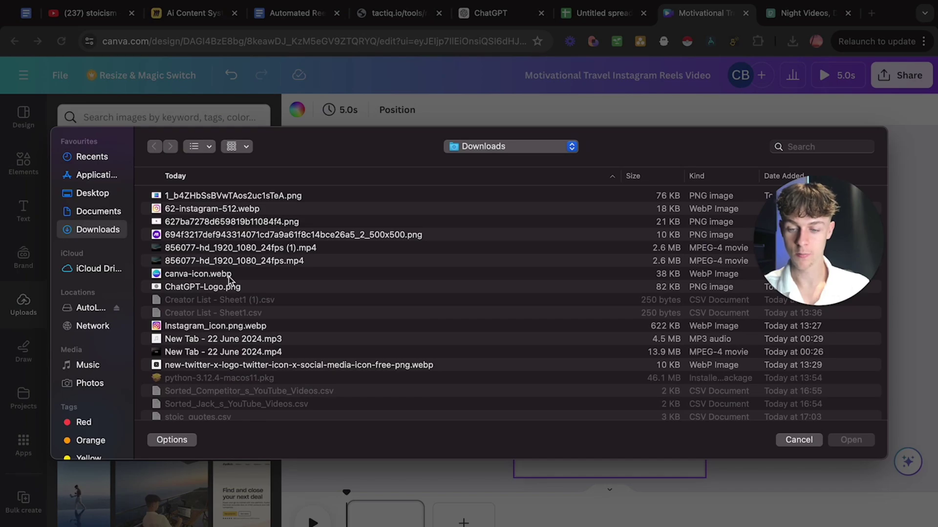
pyautogui.click(209, 248)
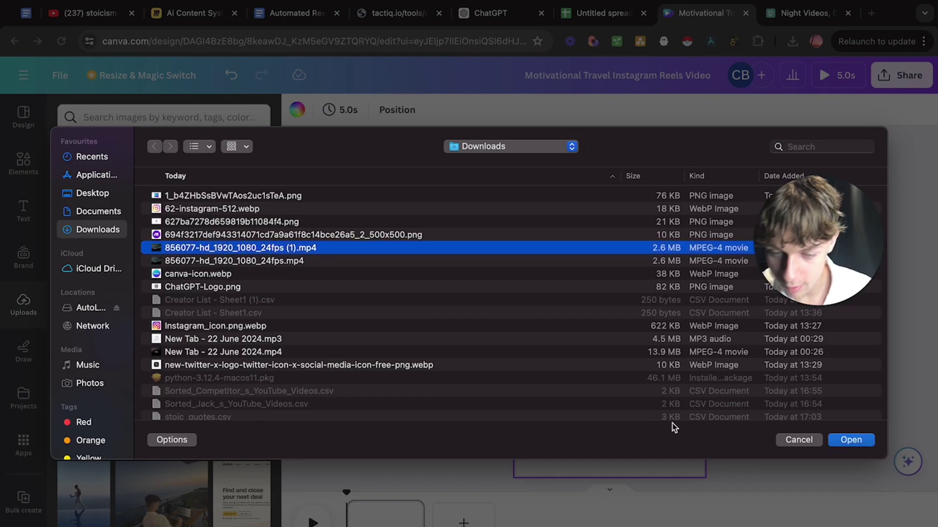
pyautogui.click(843, 442)
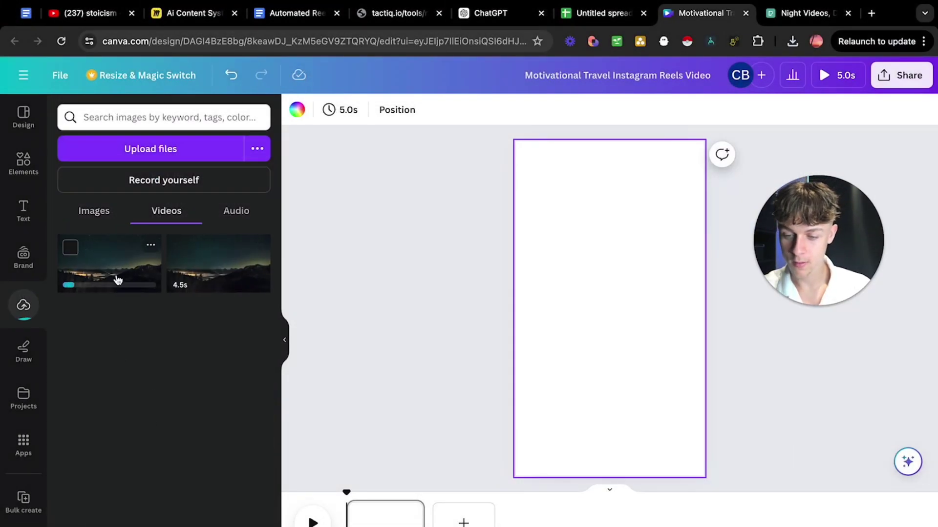
# Set the starry-night video as the full-page background and play it to preview.
pyautogui.moveTo(203, 274); pyautogui.dragTo(523, 314)
pyautogui.click(499, 313)
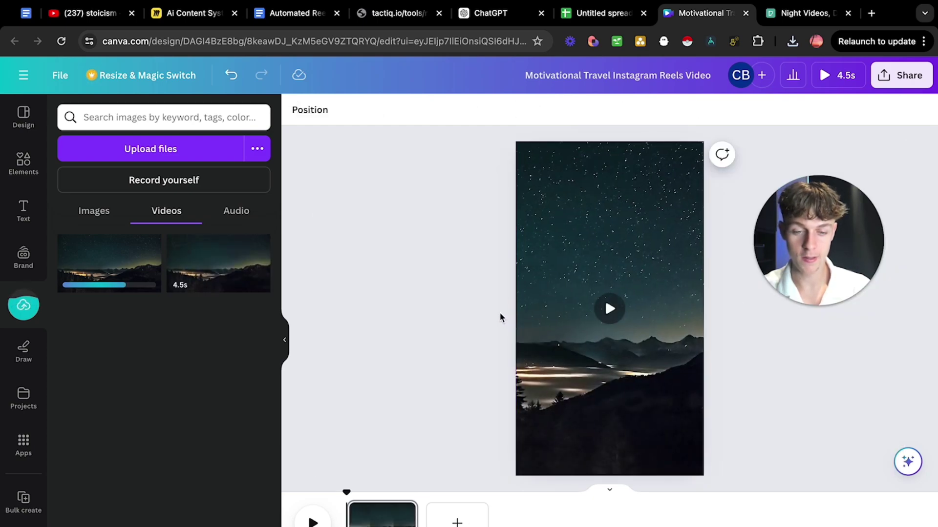
pyautogui.click(609, 308)
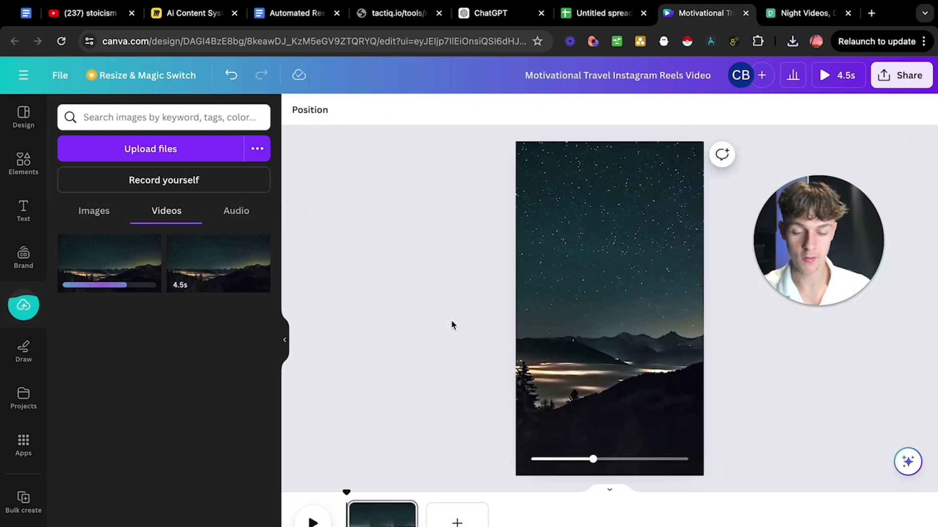
pyautogui.moveTo(578, 330)
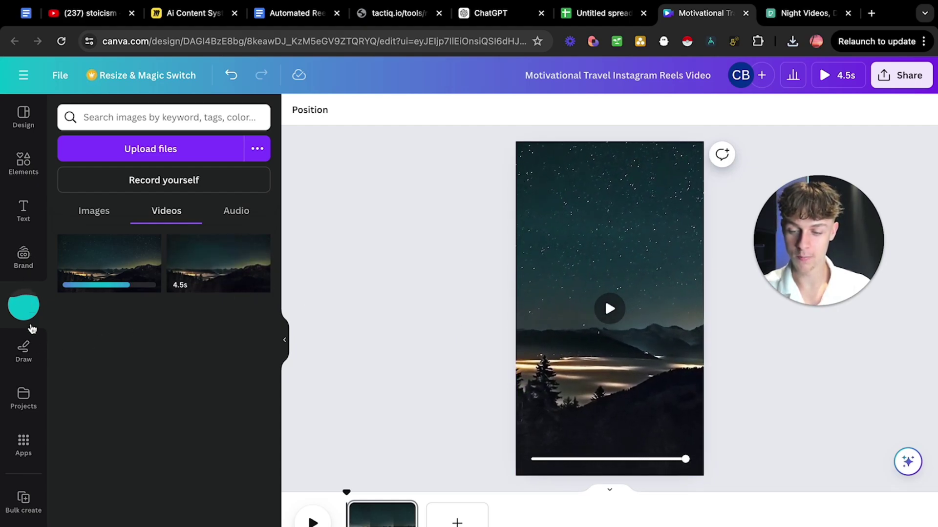
# Add a subheading text box reading 'Replacement' to the page.
pyautogui.click(24, 208)
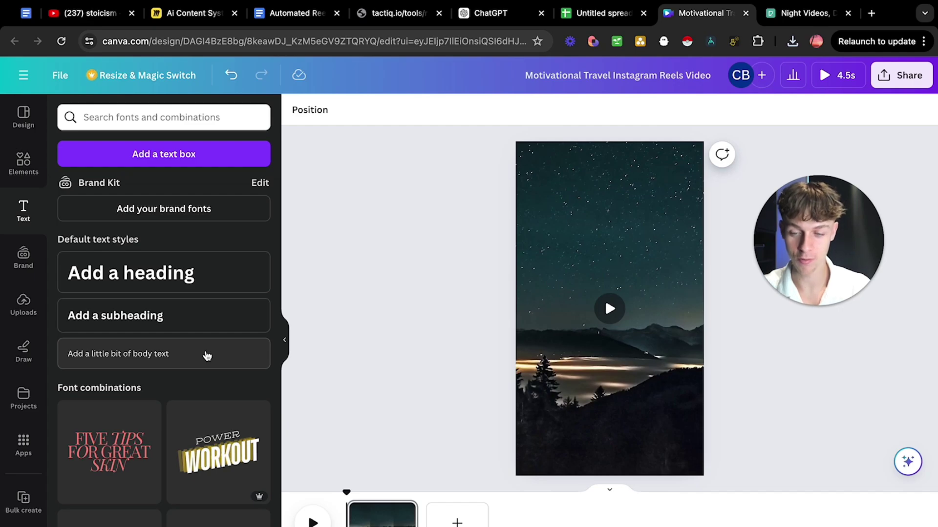
pyautogui.click(166, 320)
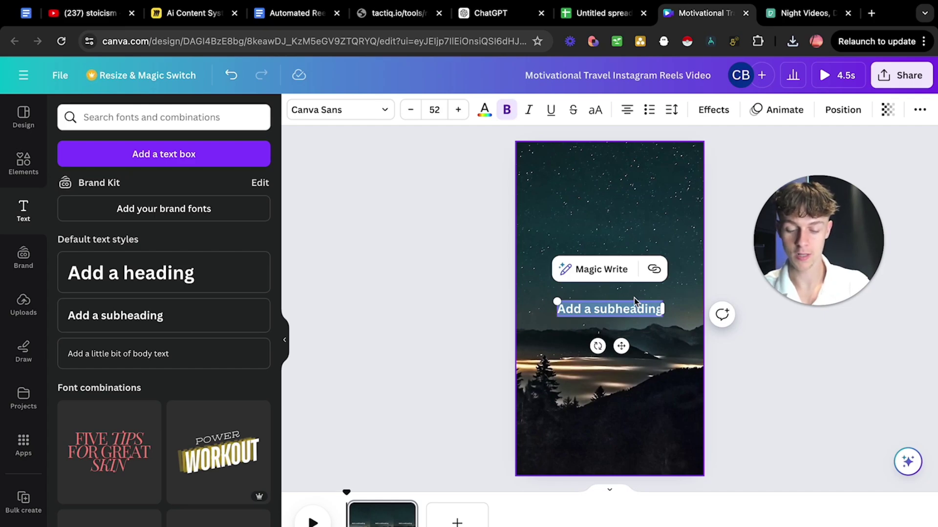
pyautogui.write('Replacement')
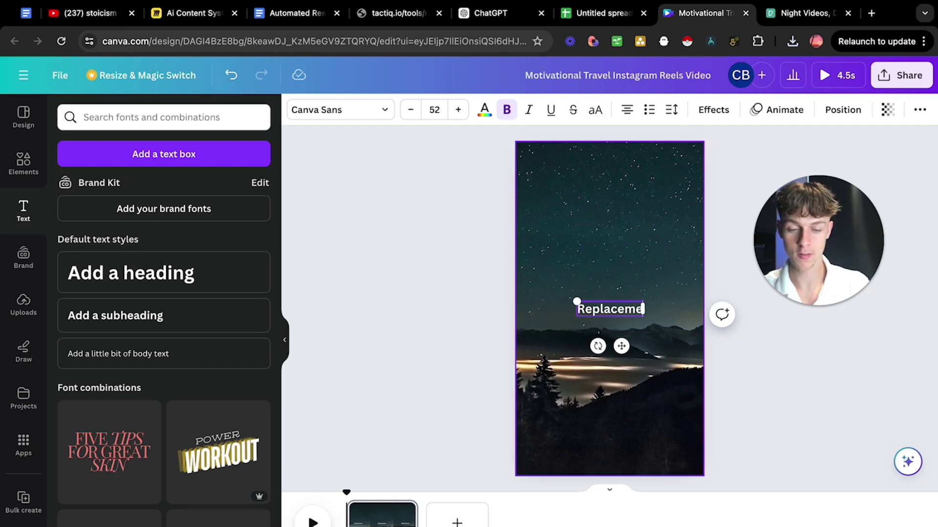
pyautogui.click(446, 302)
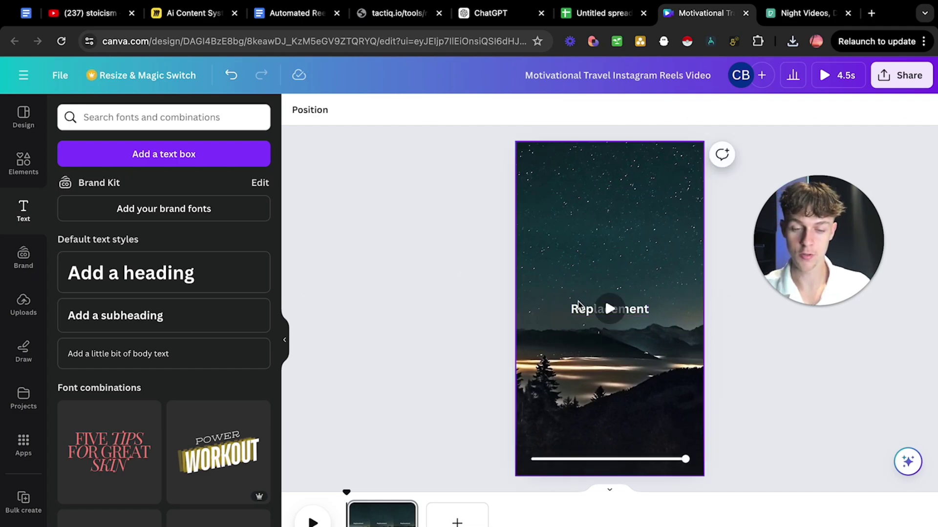
# Add a second text box above it with the creator's account handle, coloured white.
pyautogui.moveTo(166, 320); pyautogui.dragTo(607, 272)
pyautogui.write('Ch')
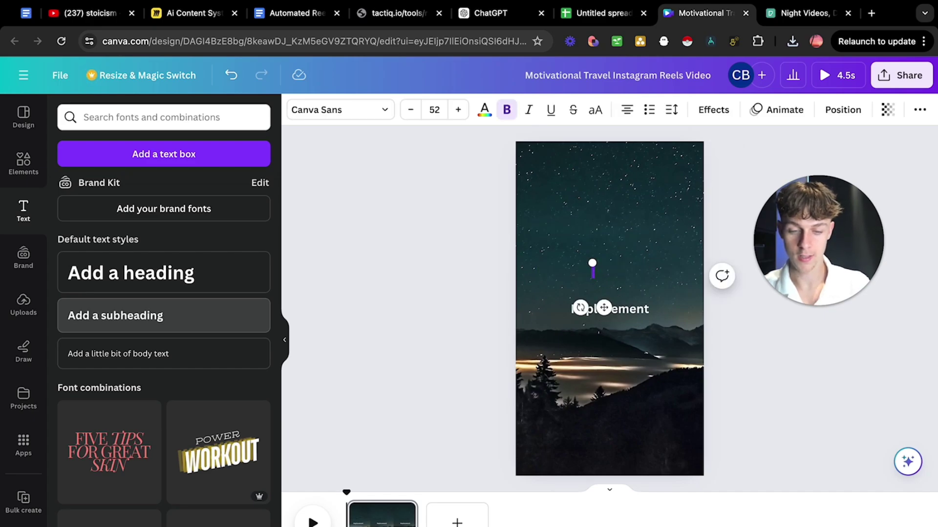
pyautogui.write('@Charliebare')
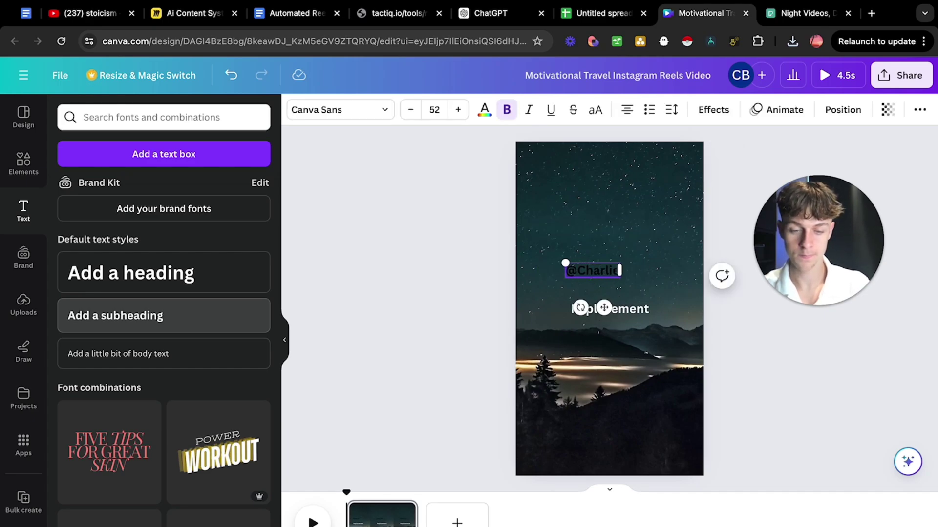
pyautogui.press('BackSpace')
pyautogui.press('BackSpace')
pyautogui.press('BackSpace')
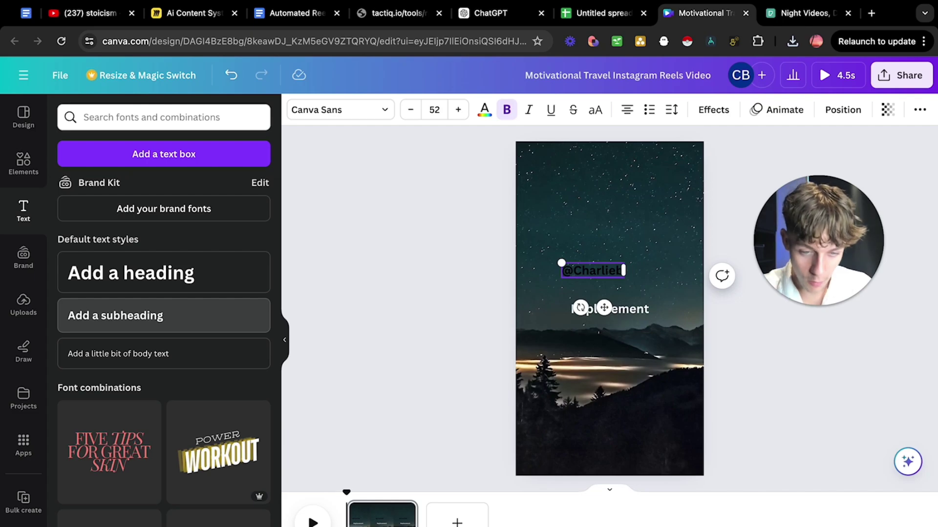
pyautogui.write('arber')
pyautogui.tripleClick(605, 271)
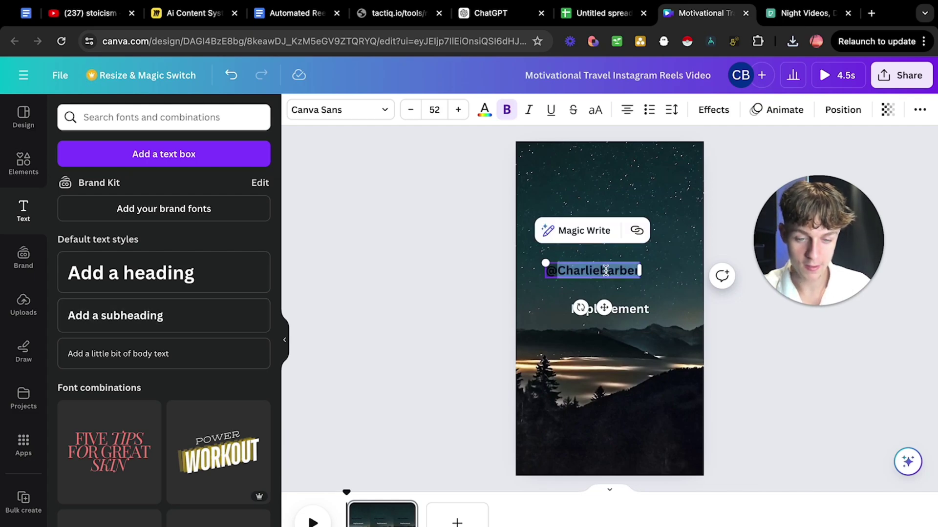
pyautogui.click(484, 110)
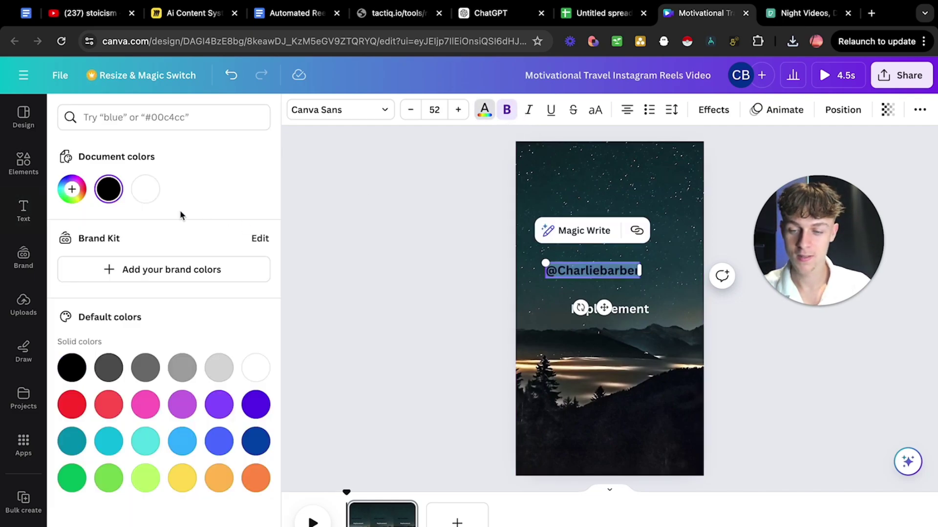
pyautogui.click(146, 191)
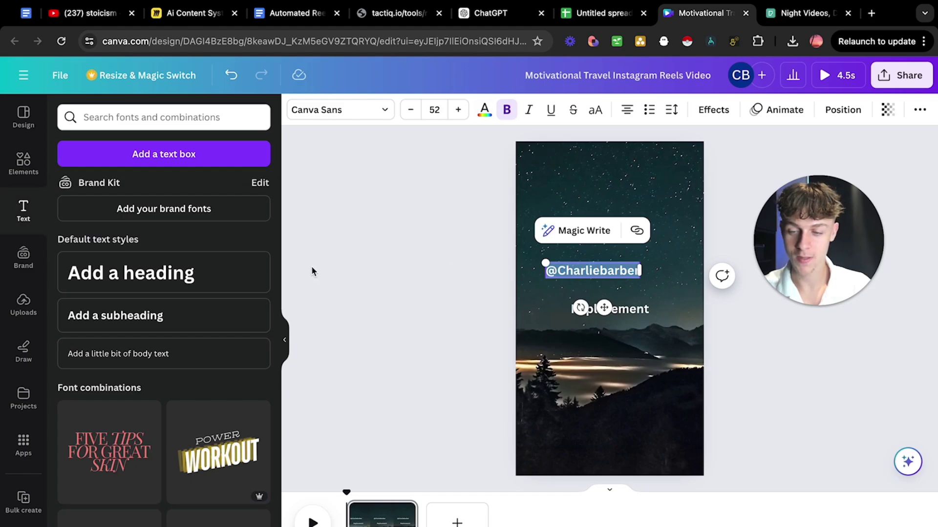
# Place the blue verified badge from uploaded images, resized, right after the handle.
pyautogui.click(16, 308)
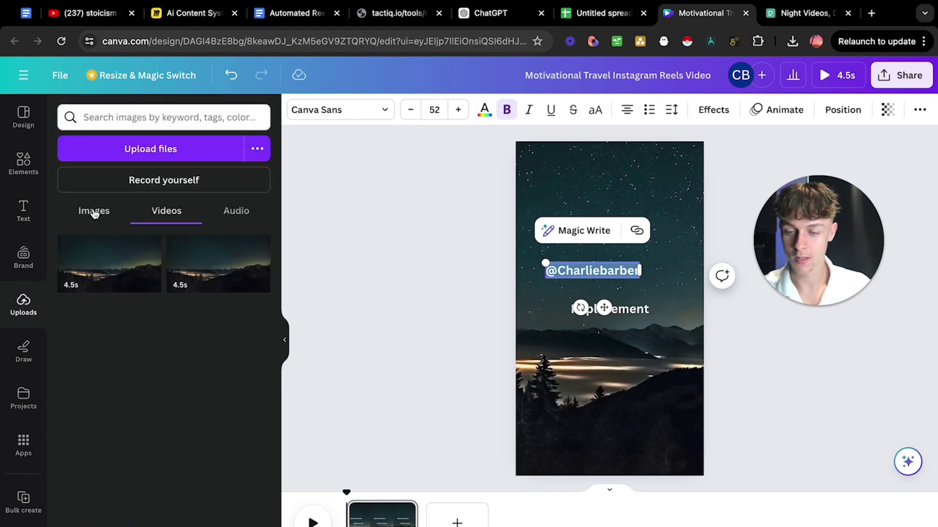
pyautogui.click(95, 214)
pyautogui.moveTo(90, 414); pyautogui.dragTo(671, 286)
pyautogui.moveTo(606, 242); pyautogui.dragTo(652, 272)
pyautogui.click(599, 275)
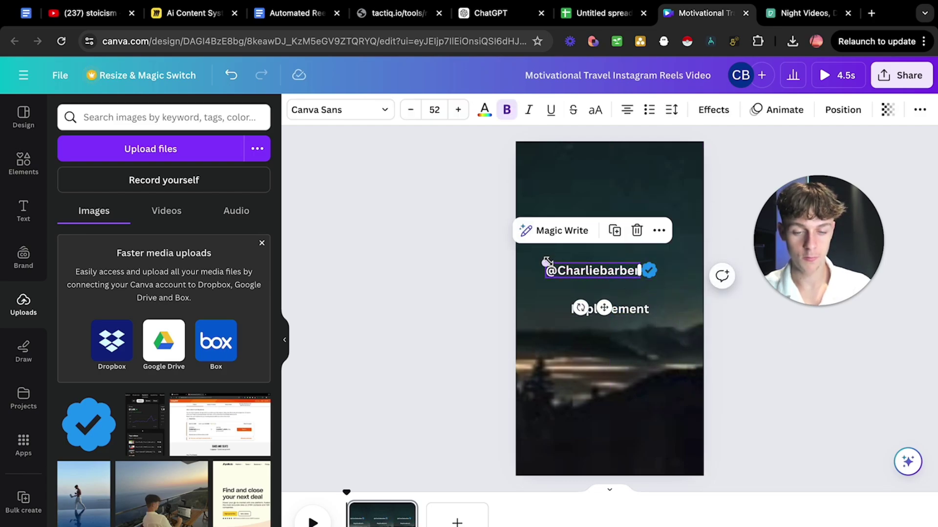
pyautogui.moveTo(547, 262); pyautogui.dragTo(562, 266)
pyautogui.click(517, 272)
pyautogui.click(615, 278)
pyautogui.hotkey('ctrl', 'z')
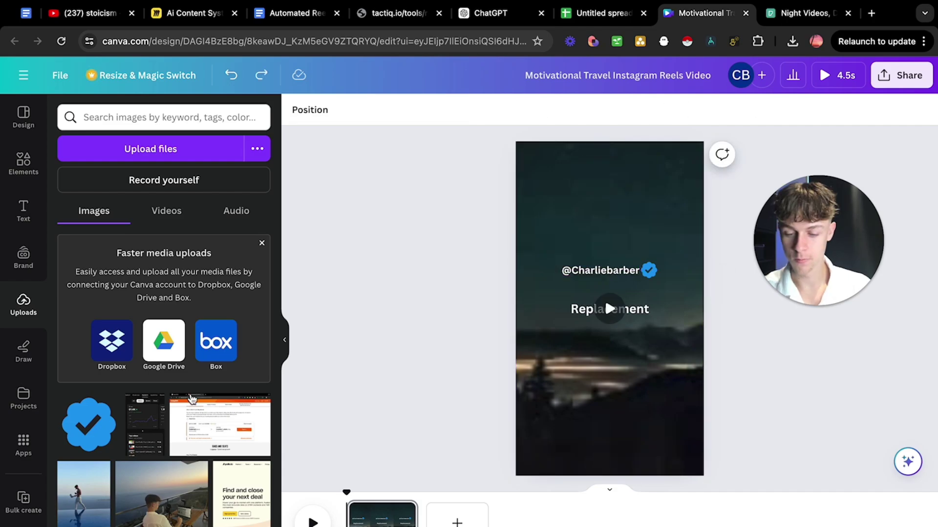
# Add a small circular frame before the handle and fill it with the portrait photo.
pyautogui.scroll(-2, 121, 471)
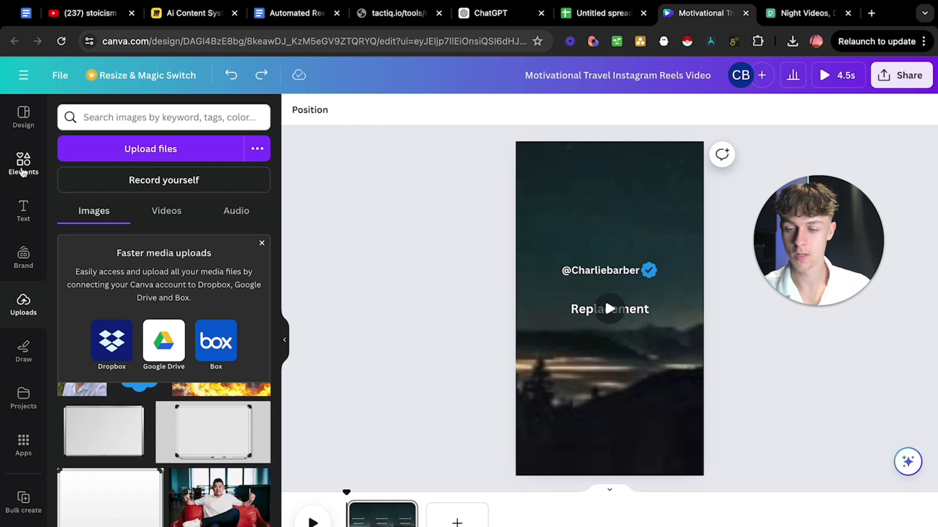
pyautogui.click(22, 165)
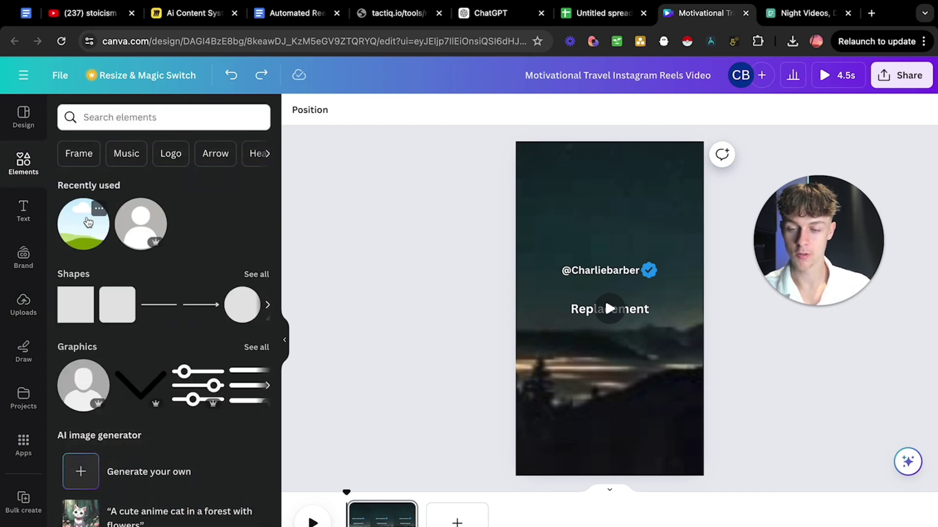
pyautogui.moveTo(88, 223); pyautogui.dragTo(547, 272)
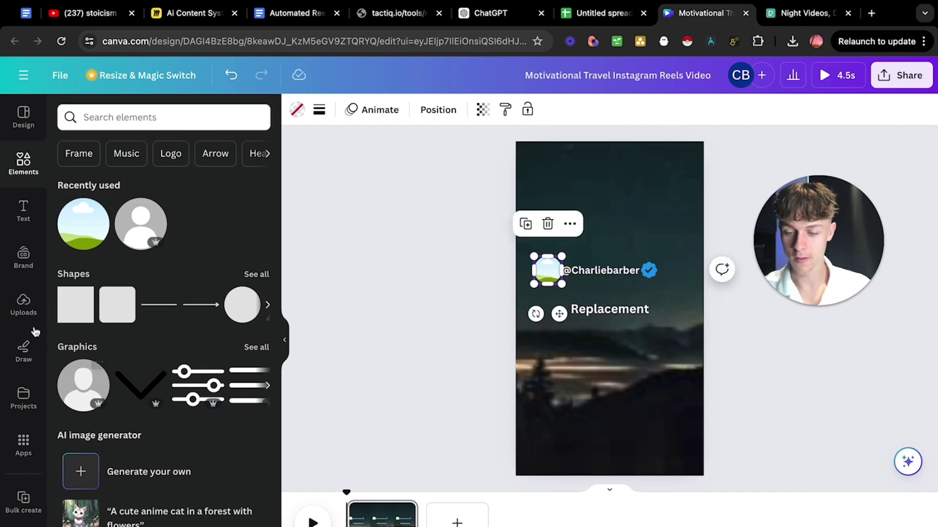
pyautogui.click(23, 304)
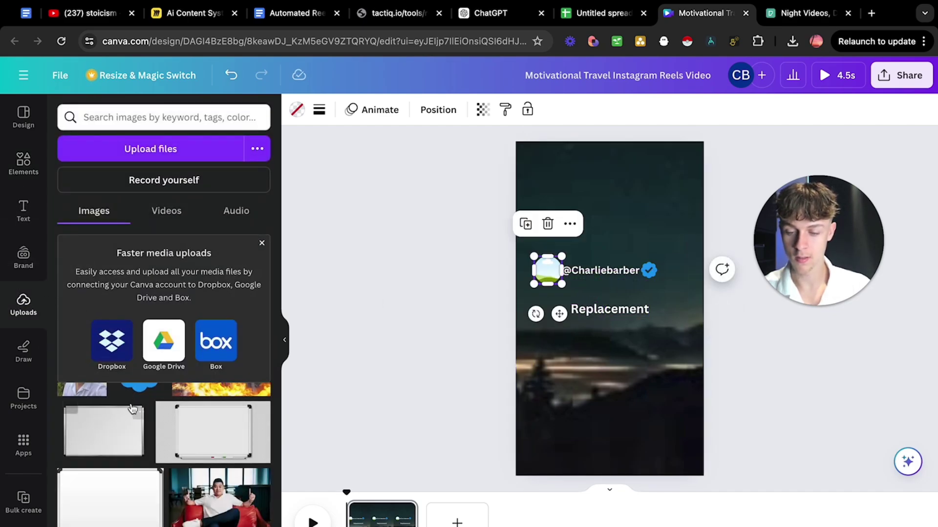
pyautogui.moveTo(83, 443); pyautogui.dragTo(547, 271)
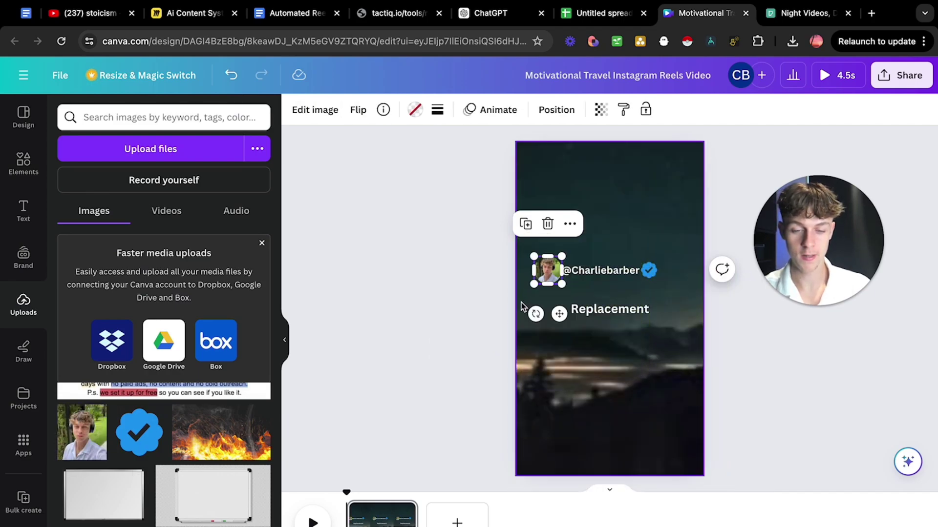
pyautogui.click(521, 303)
pyautogui.click(557, 274)
pyautogui.moveTo(555, 275); pyautogui.dragTo(551, 271)
pyautogui.click(626, 297)
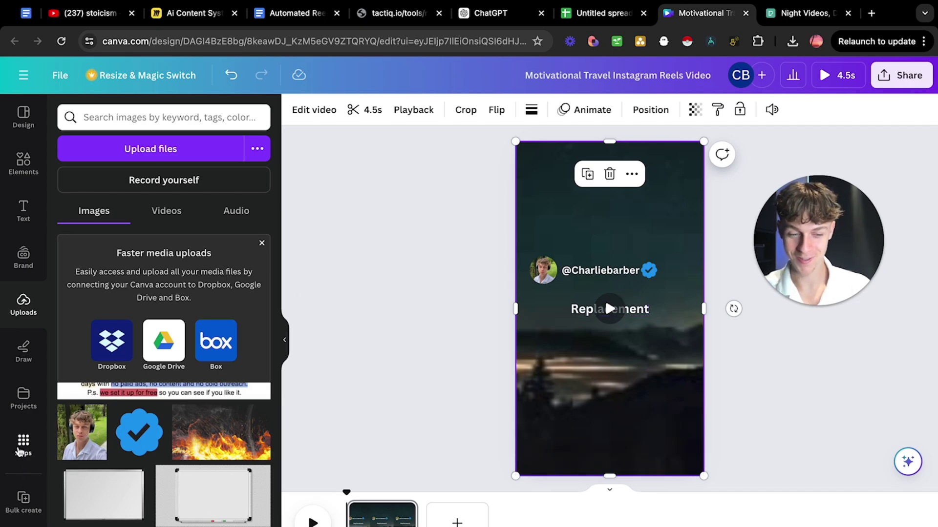
# Open the Bulk create app and upload stoic_quotes.csv as its data.
pyautogui.click(20, 448)
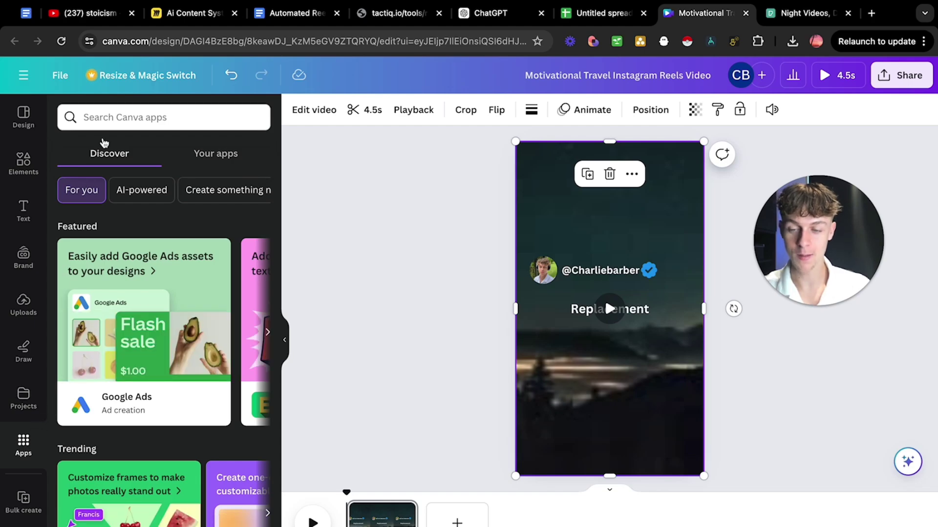
pyautogui.click(108, 122)
pyautogui.write('bulk')
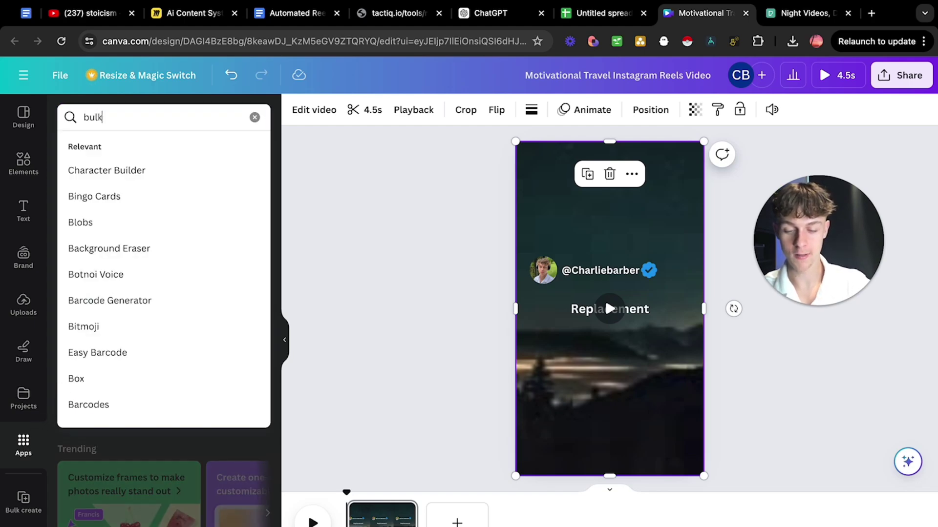
pyautogui.write(' cra')
pyautogui.write('are')
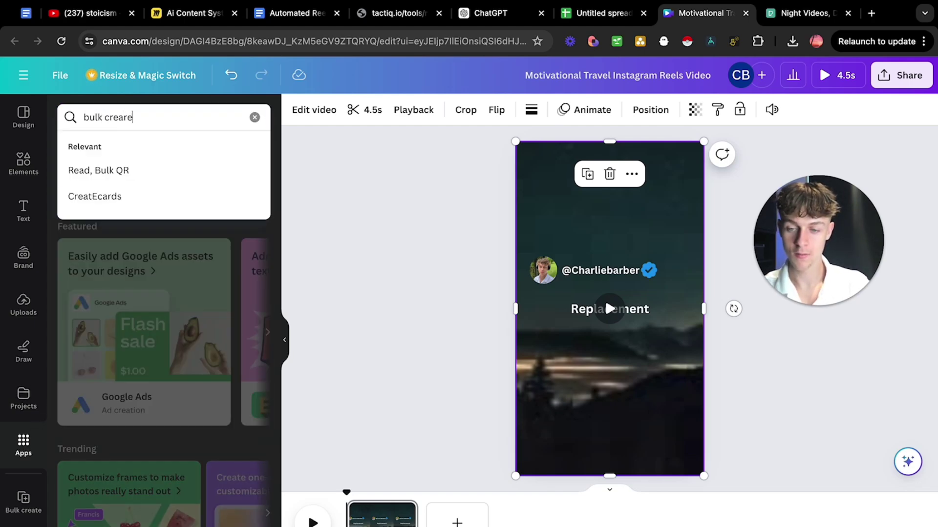
pyautogui.press('BackSpace')
pyautogui.press('BackSpace')
pyautogui.write('t')
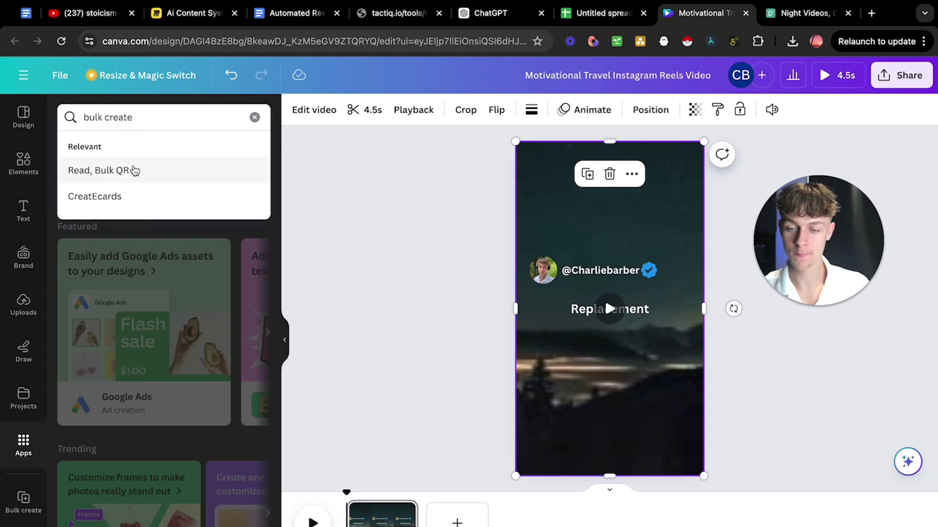
pyautogui.press('Return')
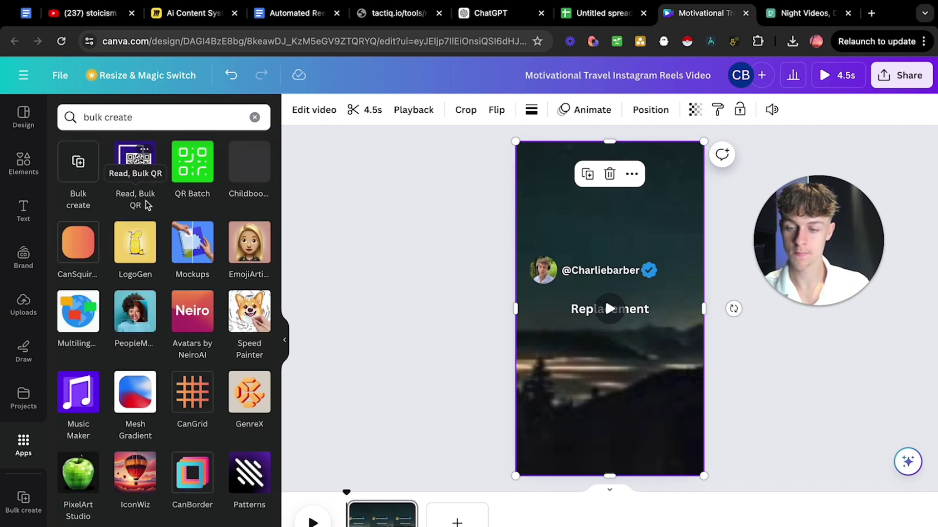
pyautogui.click(77, 165)
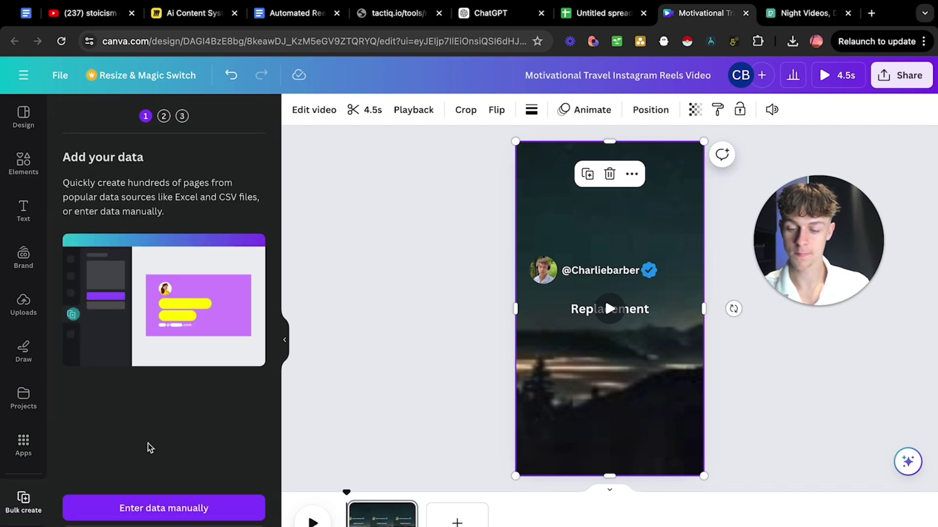
pyautogui.click(164, 306)
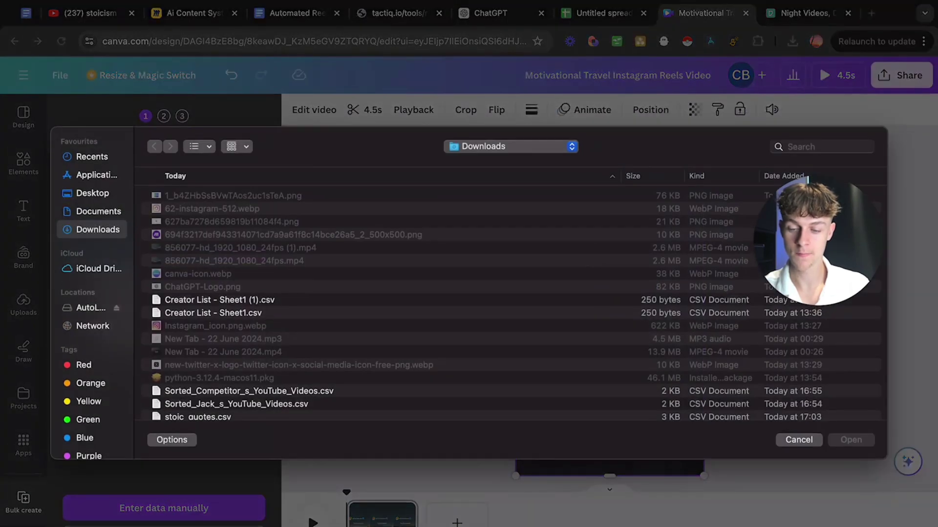
pyautogui.click(213, 418)
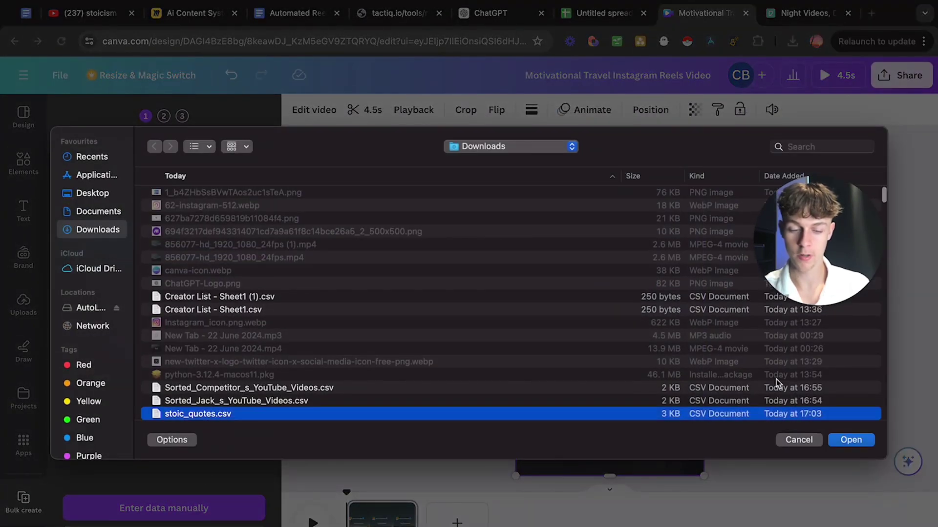
pyautogui.click(850, 441)
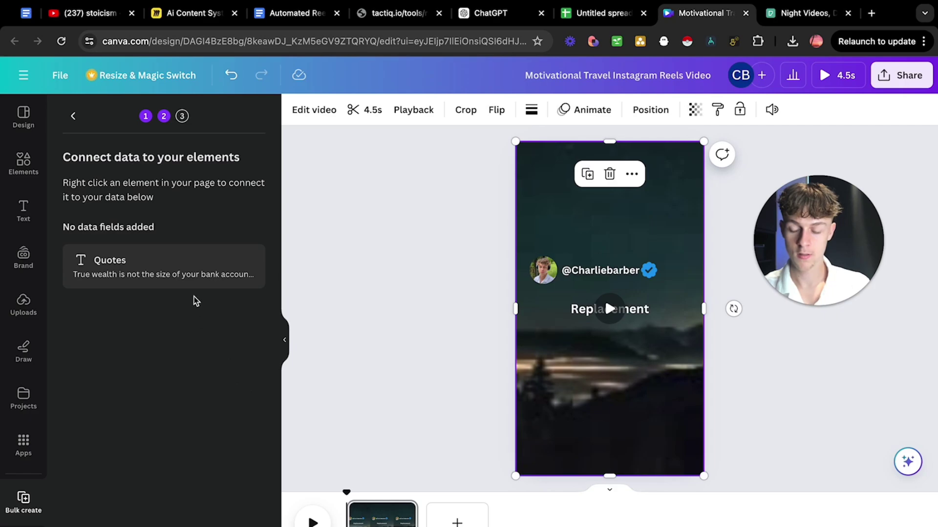
# Connect the Replacement text to the Quotes field and continue to page generation.
pyautogui.click(581, 312)
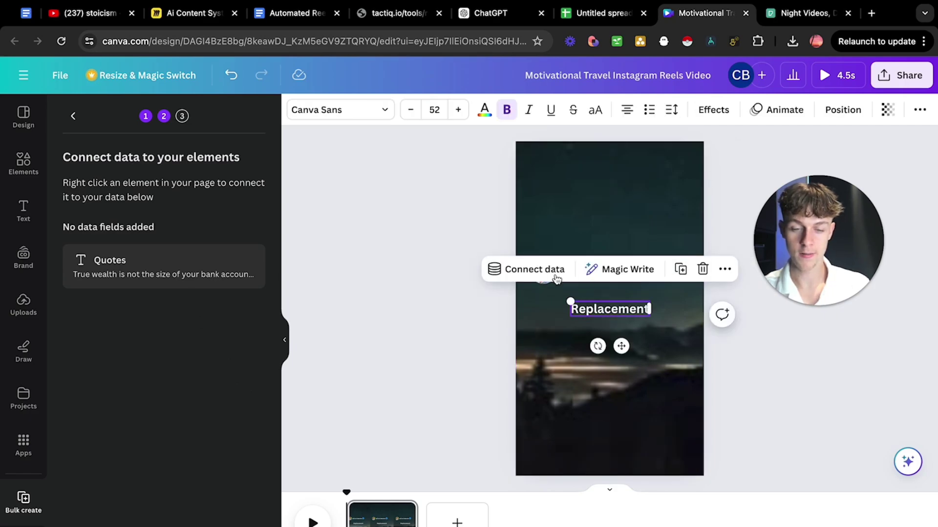
pyautogui.click(534, 271)
pyautogui.click(531, 370)
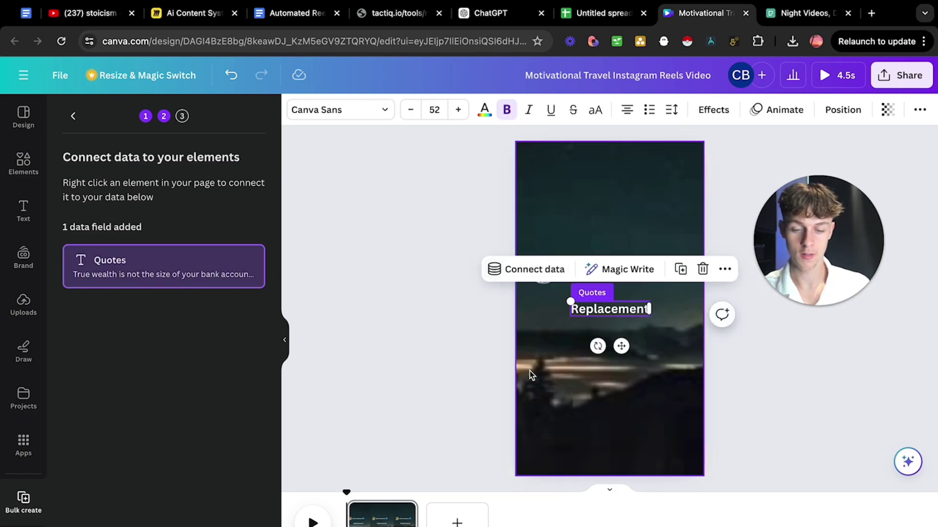
pyautogui.click(188, 522)
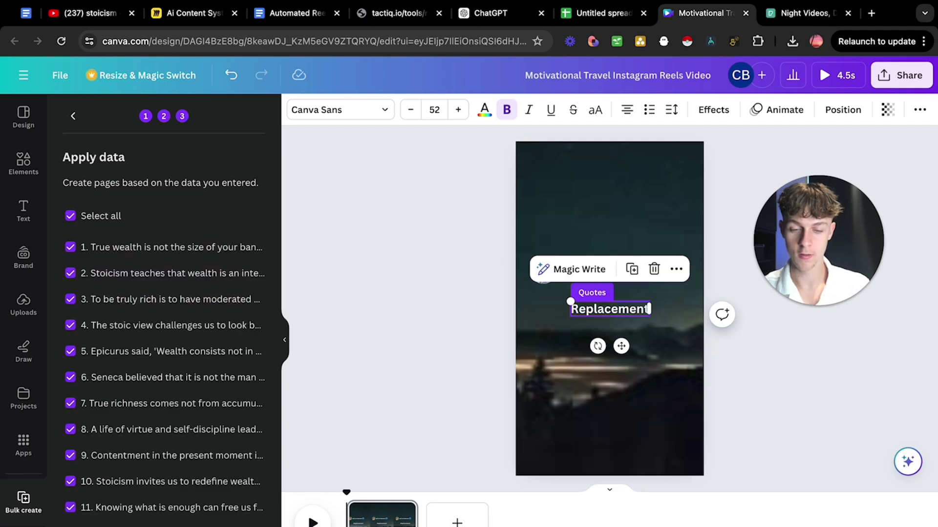
pyautogui.scroll(-5, 167, 432)
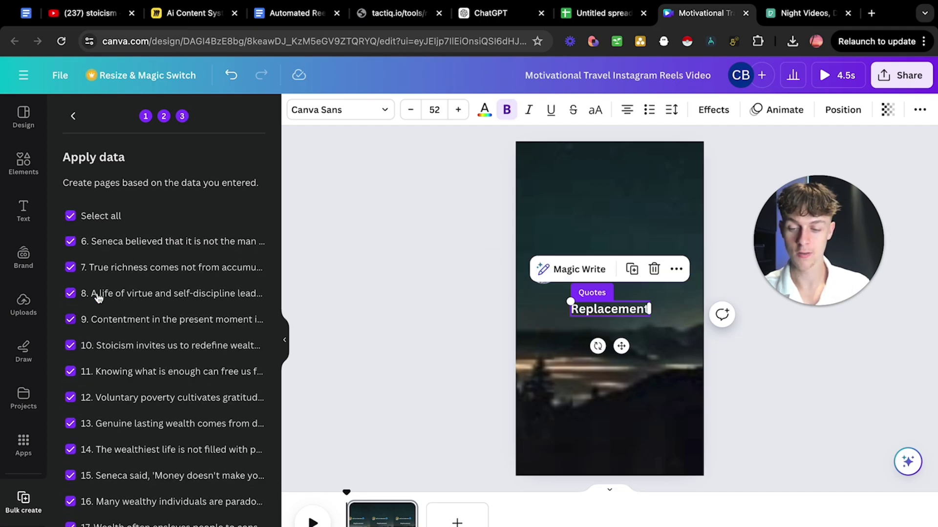
pyautogui.scroll(-10, 180, 413)
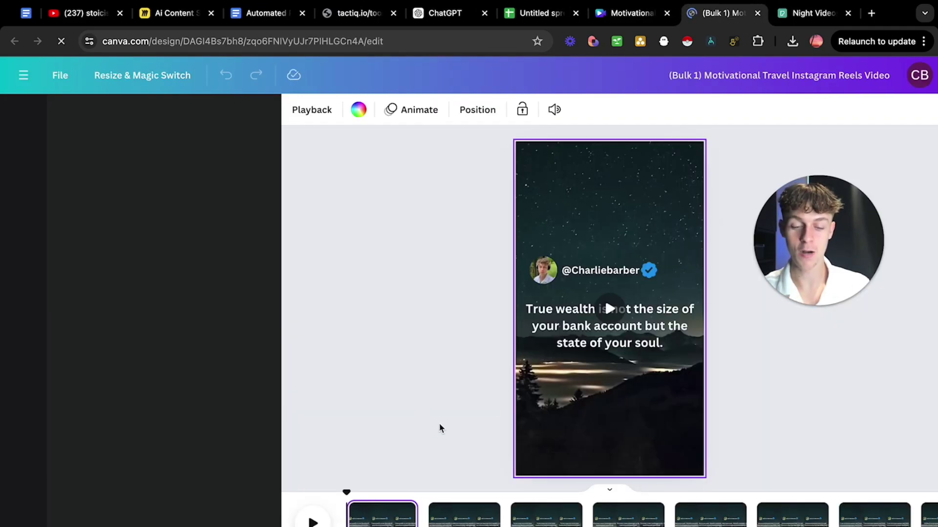
# Browse the first generated quote pages and play a preview of the reel.
pyautogui.click(457, 519)
pyautogui.hscroll(2, 456, 519)
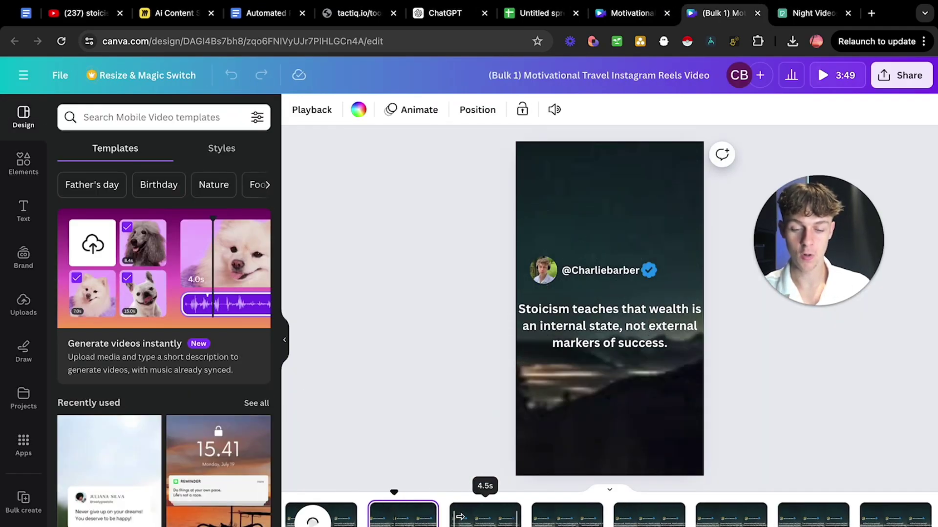
pyautogui.click(484, 518)
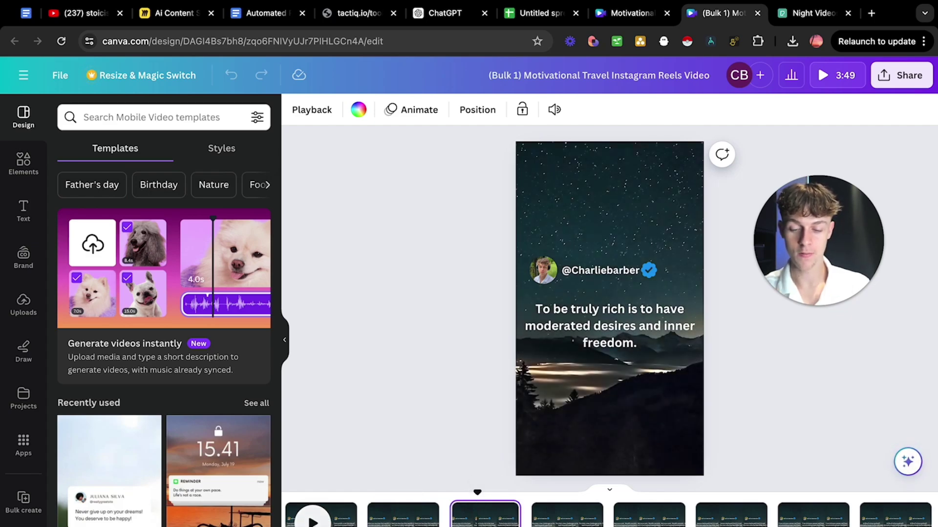
pyautogui.press('space')
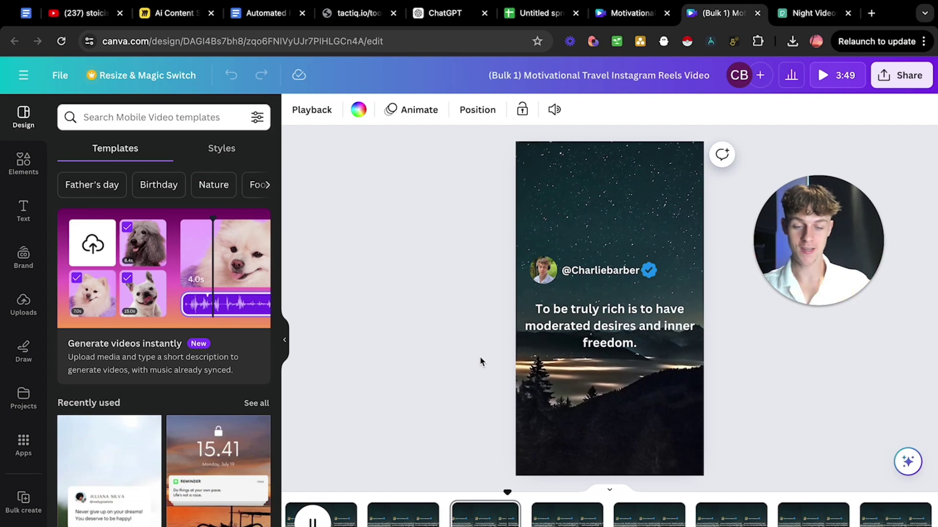
pyautogui.click(567, 519)
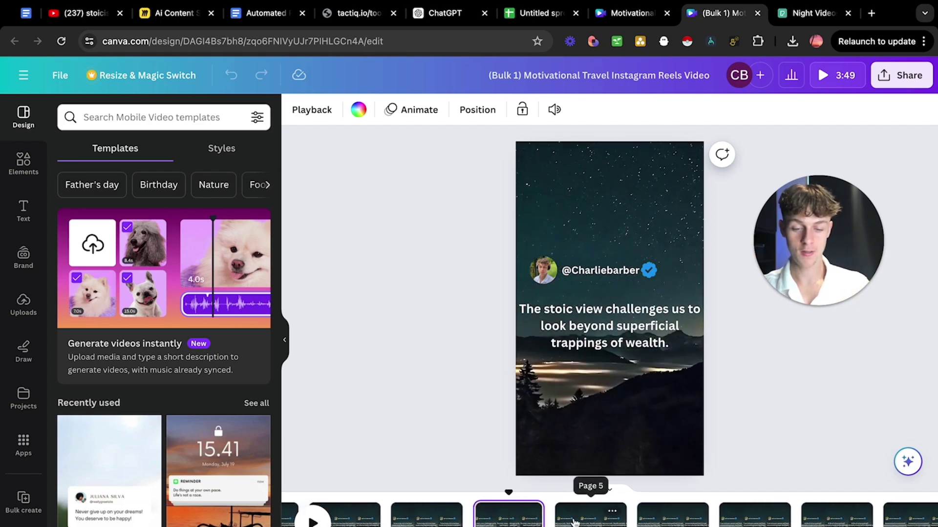
# Shrink the Epicurus quote text on page 5 and replay the preview.
pyautogui.click(574, 522)
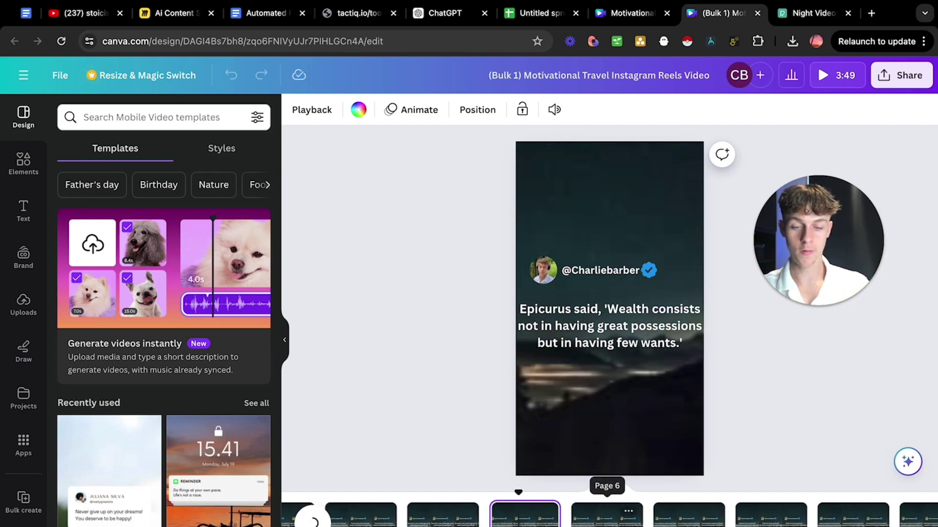
pyautogui.click(597, 335)
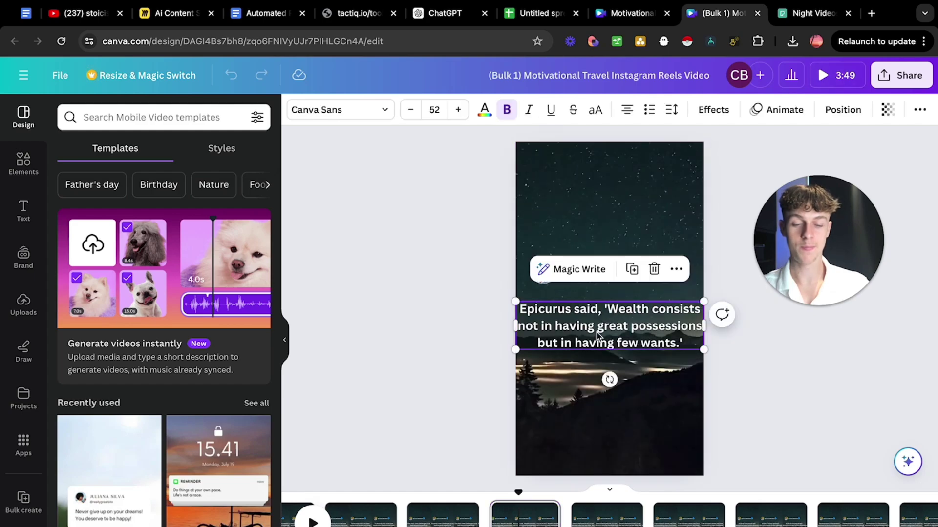
pyautogui.moveTo(702, 349); pyautogui.dragTo(653, 343)
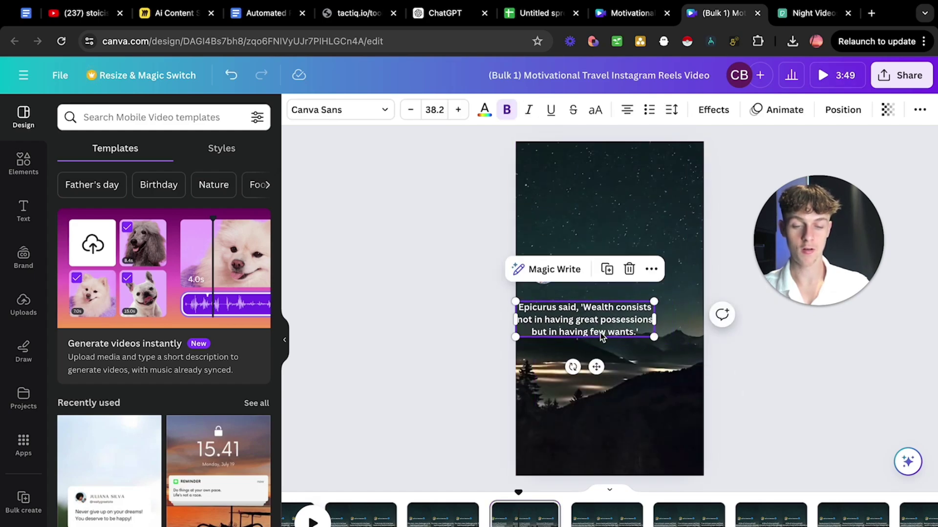
pyautogui.click(470, 360)
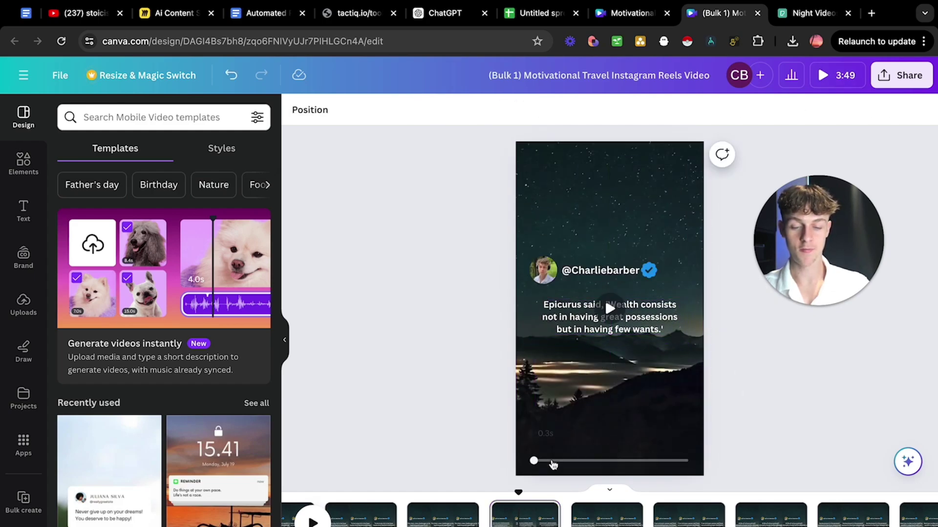
pyautogui.press('space')
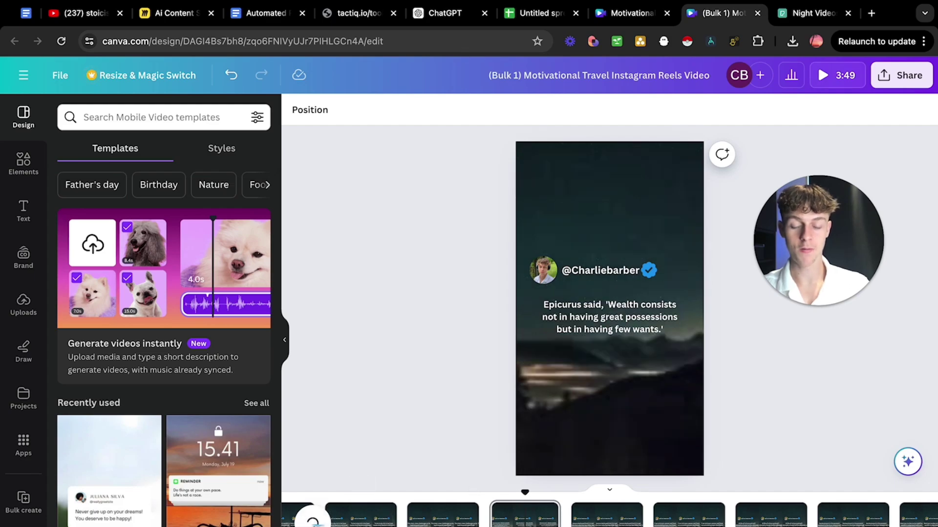
pyautogui.click(603, 518)
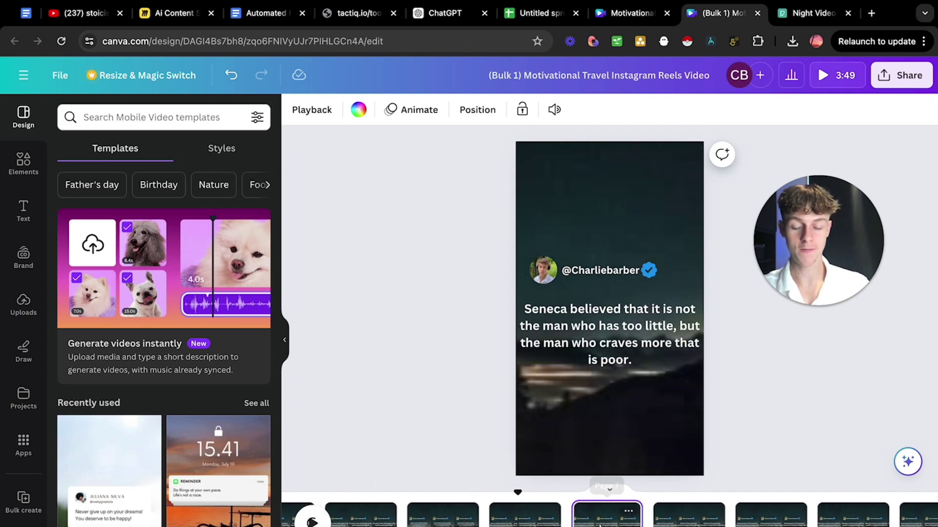
pyautogui.press('space')
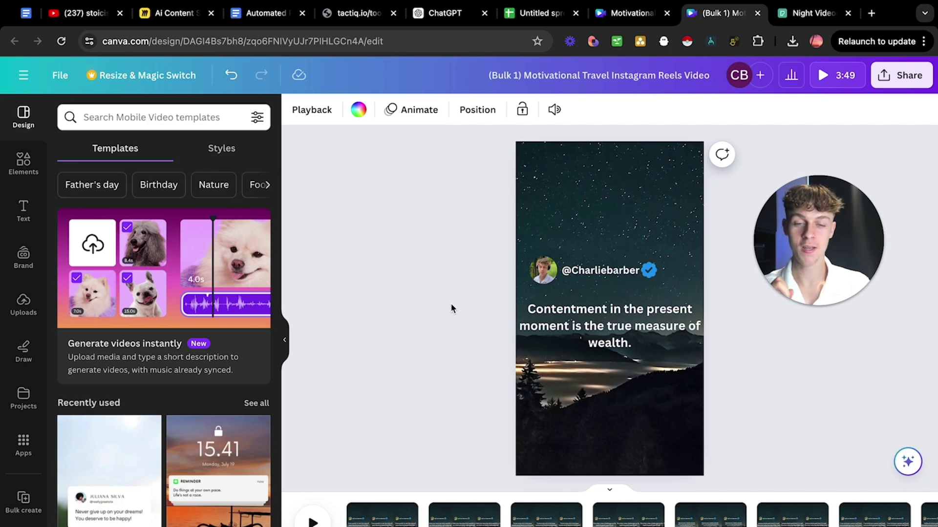
# On the Ai Content System board, open the automated-tweets card's Zapier link in a new tab.
pyautogui.click(176, 13)
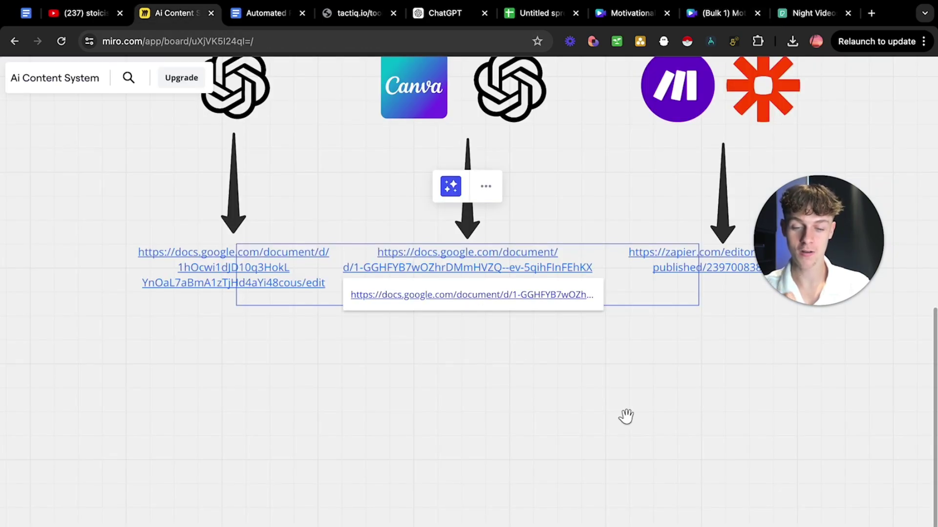
pyautogui.hscroll(3, 626, 417)
pyautogui.hscroll(2, 626, 417)
pyautogui.scroll(5, 497, 405)
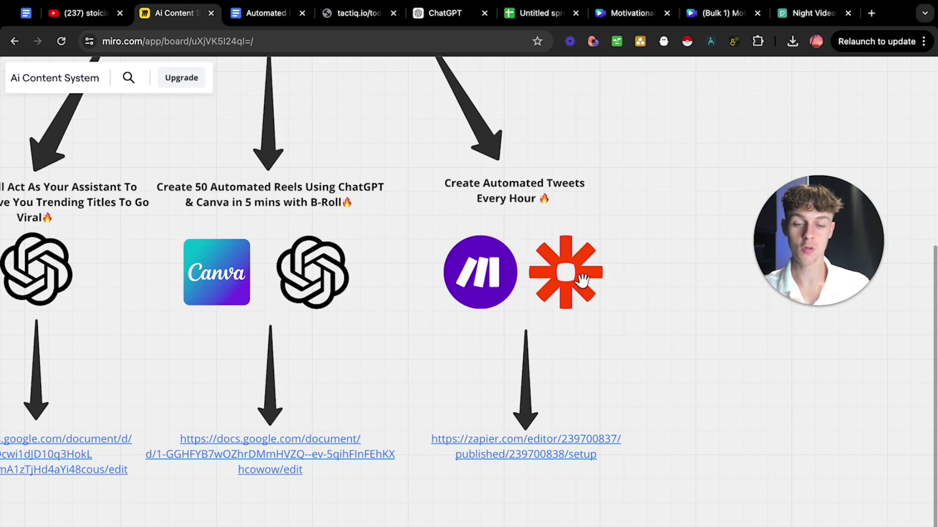
pyautogui.click(541, 458)
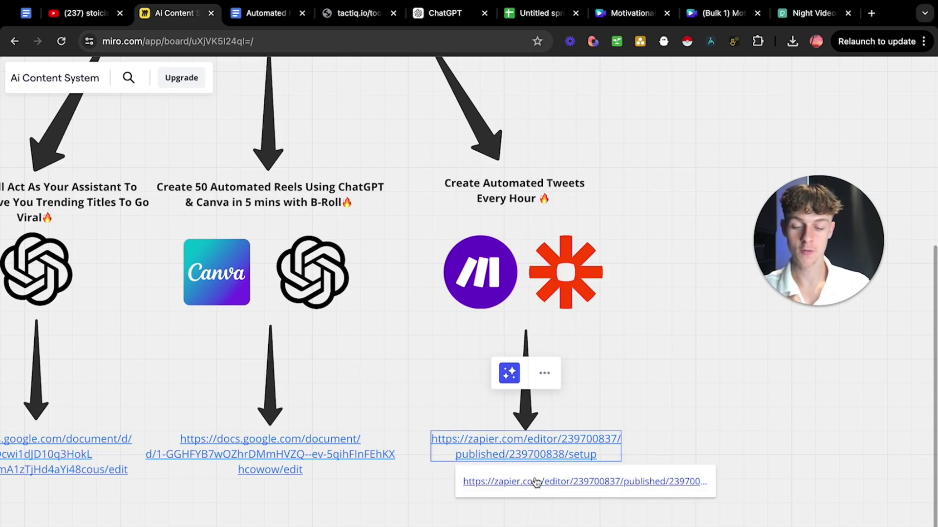
pyautogui.click(535, 481)
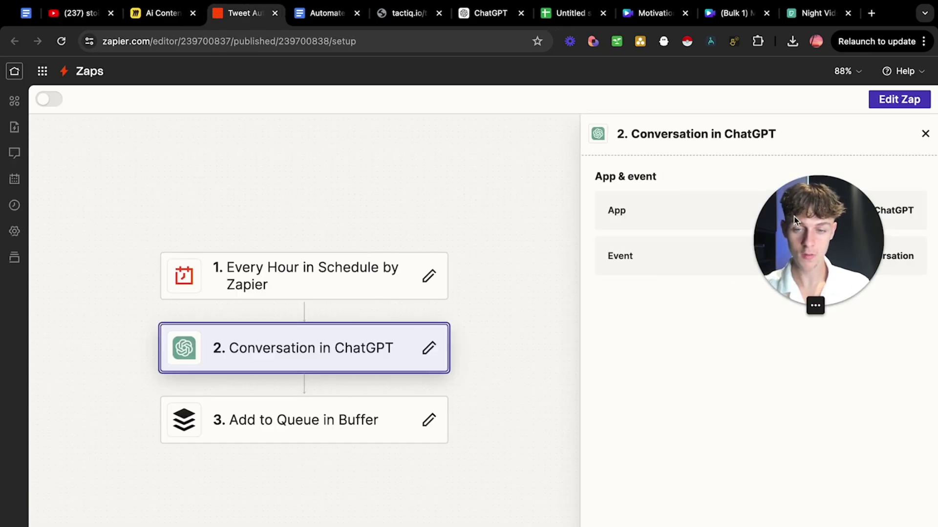
# Edit the Tweet Automation zap as a draft and insert a step after the trigger, searching 'sch'.
pyautogui.moveTo(801, 225); pyautogui.dragTo(80, 160)
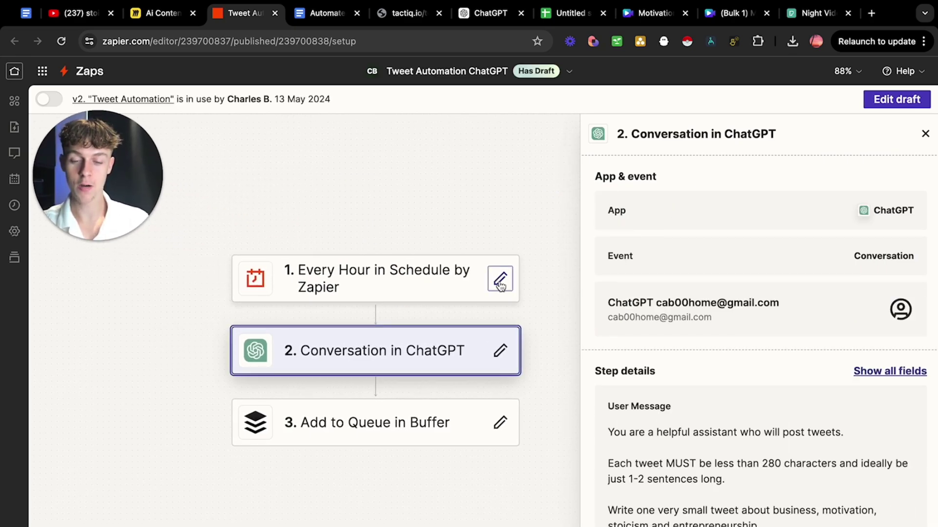
pyautogui.click(500, 285)
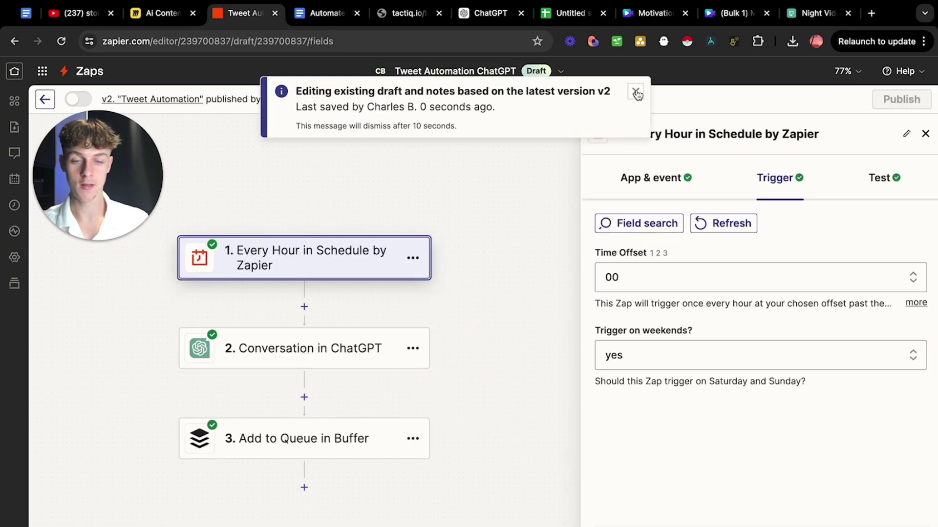
pyautogui.click(636, 92)
pyautogui.click(352, 259)
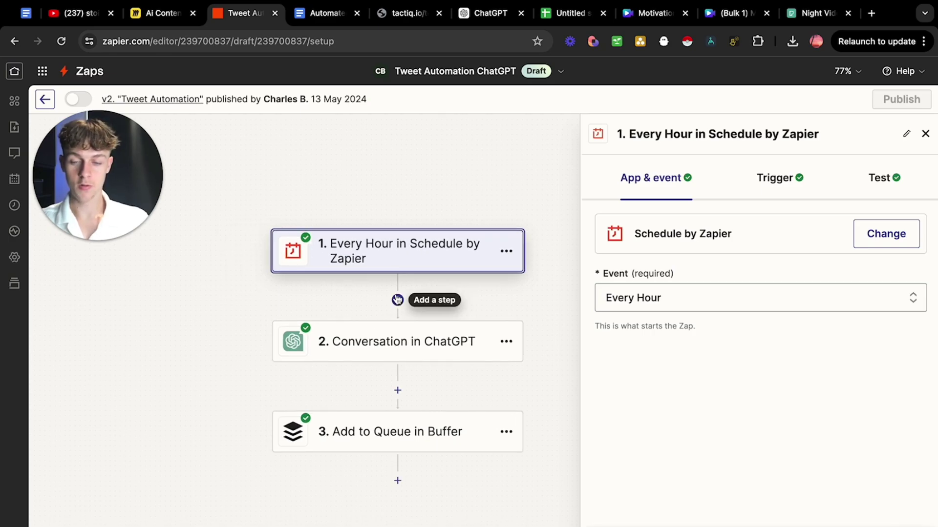
pyautogui.click(397, 300)
pyautogui.write('sch')
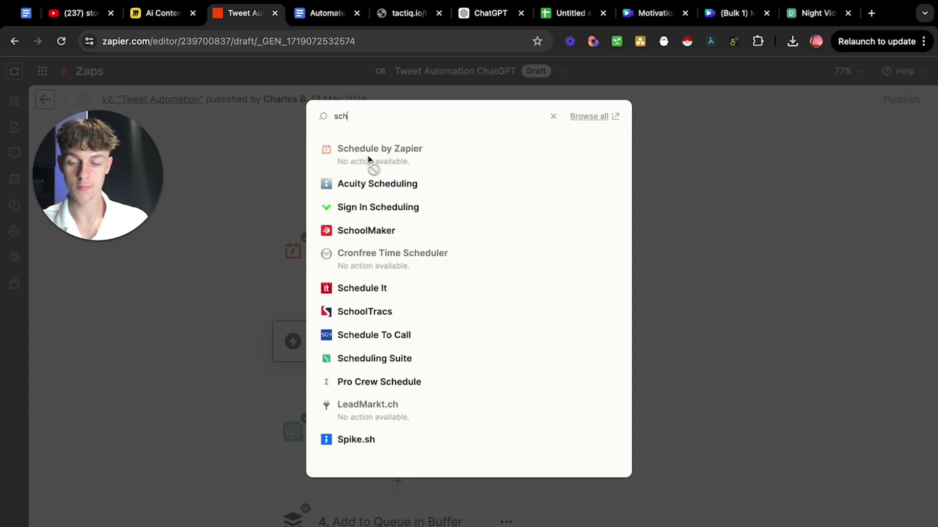
# Review the hourly schedule trigger's timing options and test record.
pyautogui.click(233, 195)
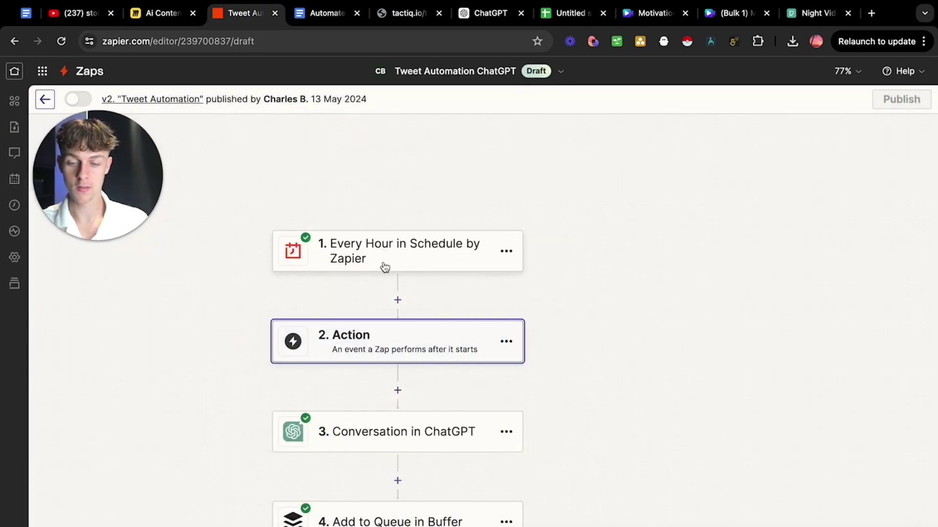
pyautogui.click(413, 252)
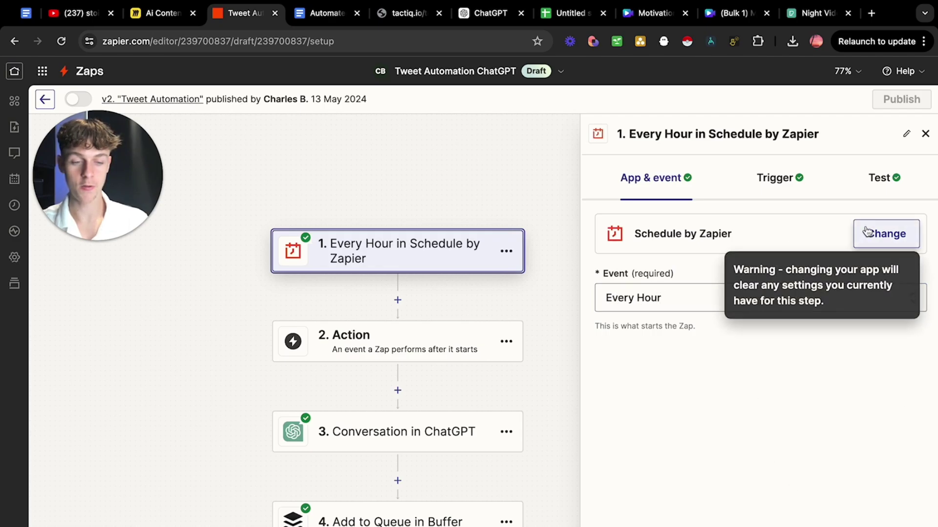
pyautogui.click(781, 180)
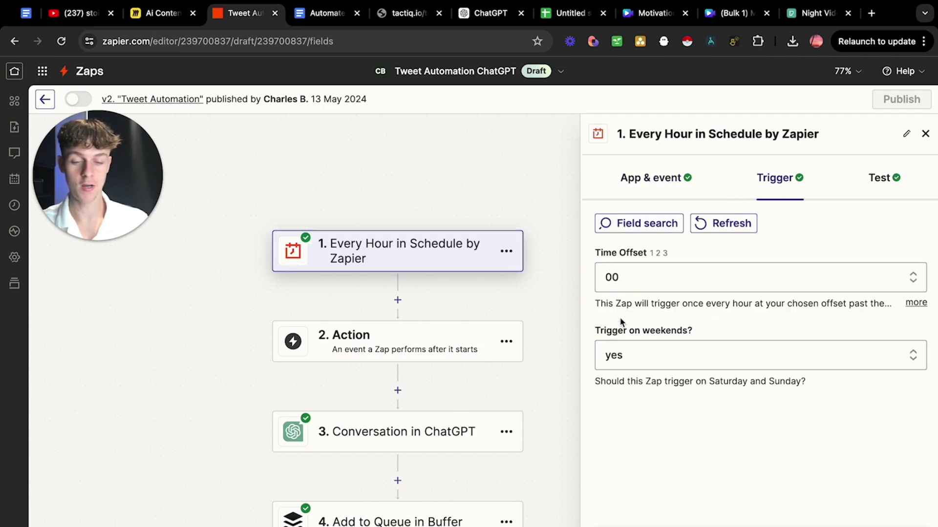
pyautogui.click(878, 180)
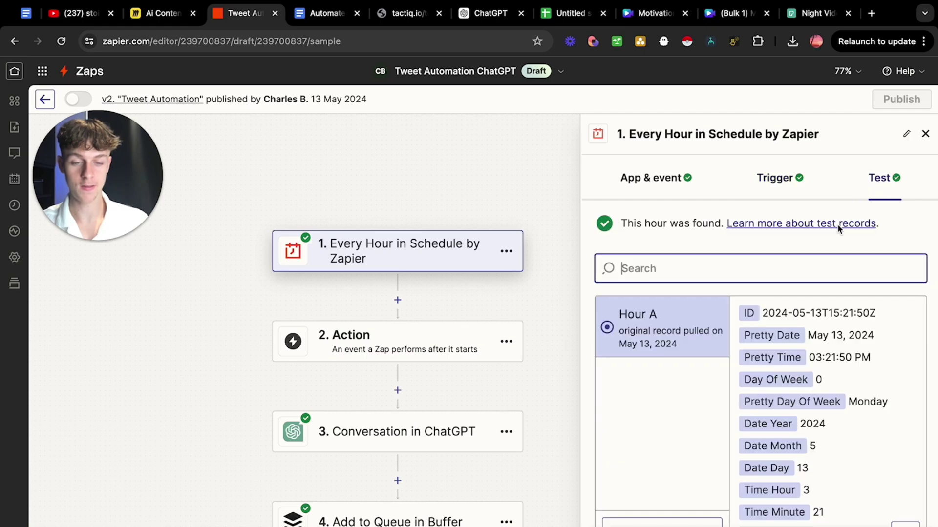
pyautogui.scroll(-5, 781, 415)
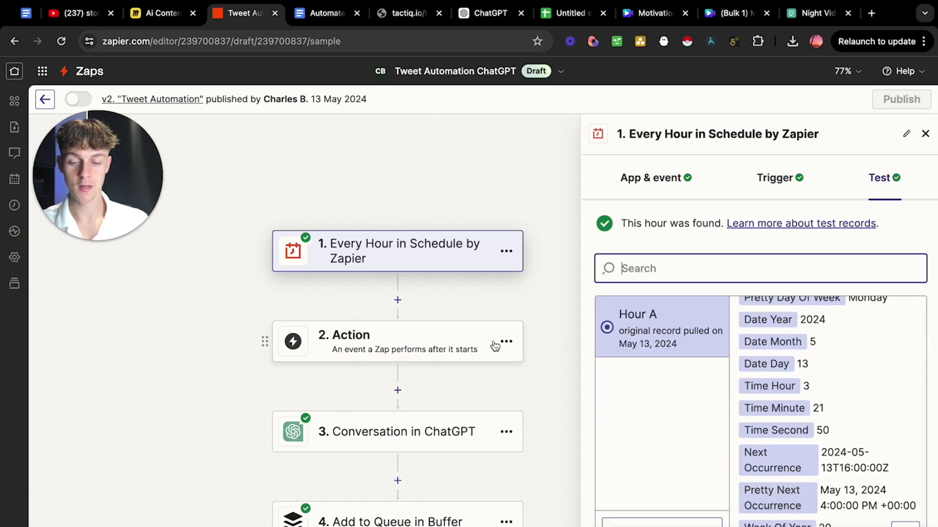
# Delete the empty Action step and confirm the deletion.
pyautogui.click(512, 343)
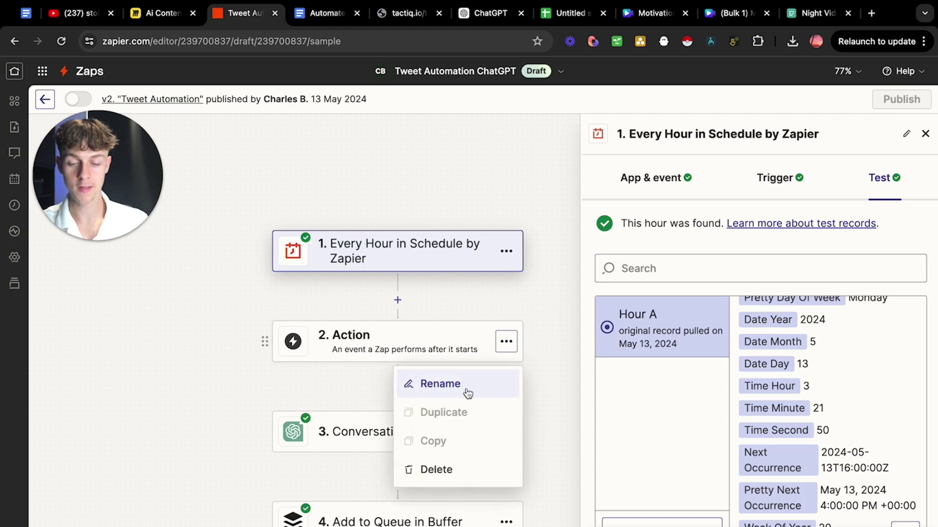
pyautogui.click(441, 476)
pyautogui.click(457, 476)
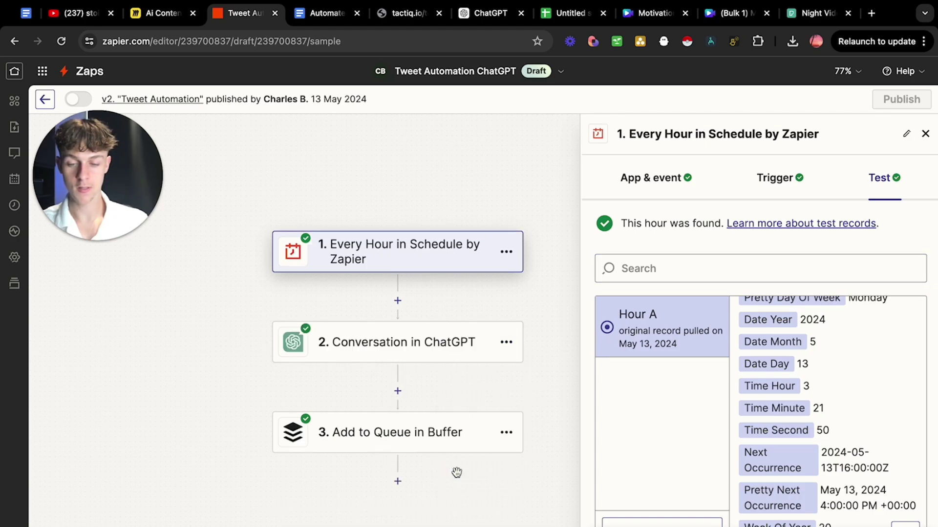
# Add a ChatGPT step after the trigger with the Conversation event.
pyautogui.click(397, 301)
pyautogui.write('chat')
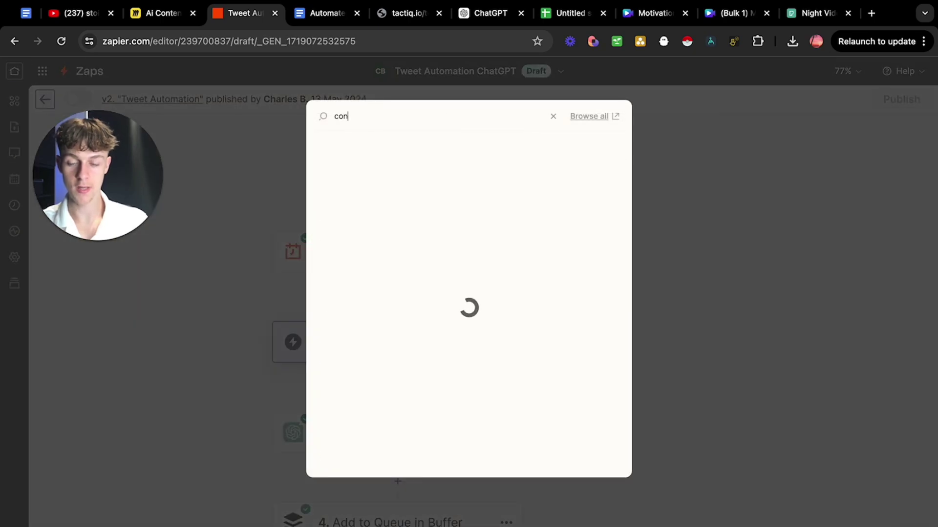
pyautogui.press('Return')
pyautogui.click(713, 300)
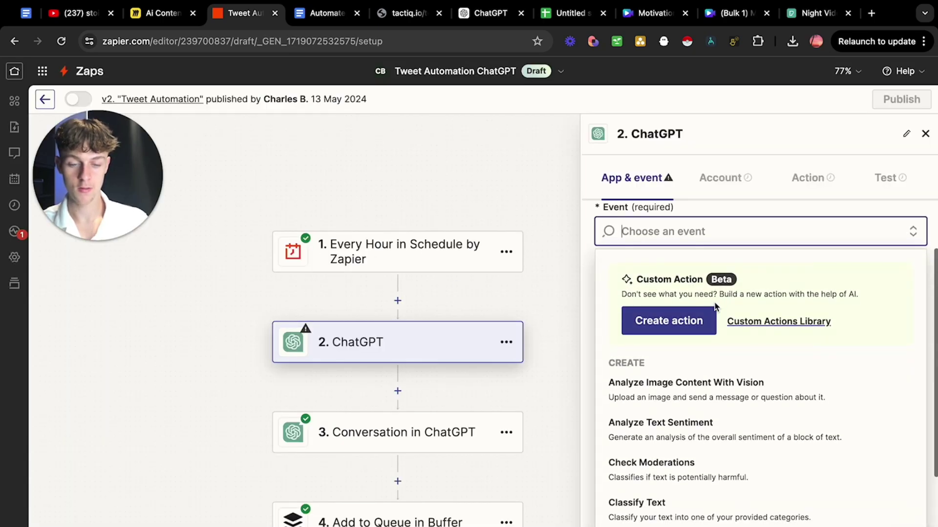
pyautogui.scroll(-3, 693, 444)
pyautogui.scroll(-8, 693, 446)
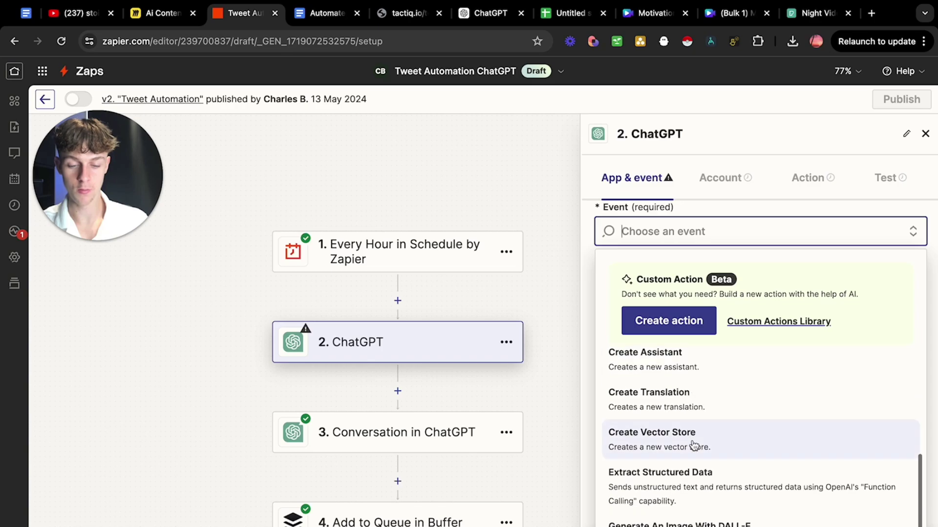
pyautogui.scroll(-2, 693, 445)
pyautogui.scroll(15, 693, 445)
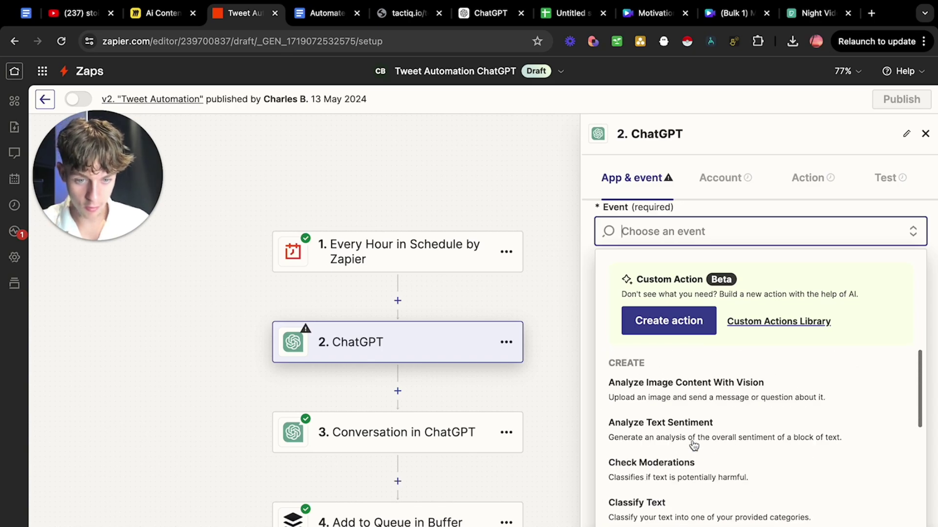
pyautogui.scroll(-4, 757, 449)
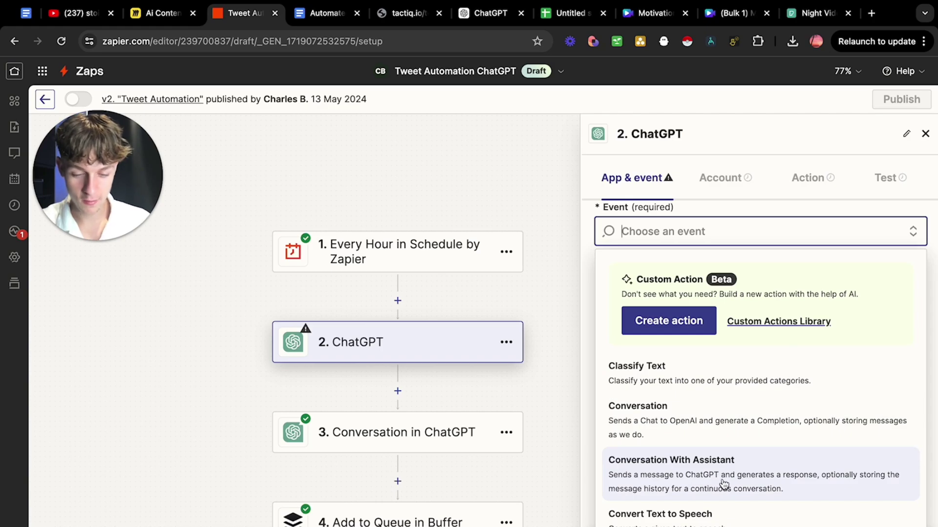
pyautogui.click(716, 430)
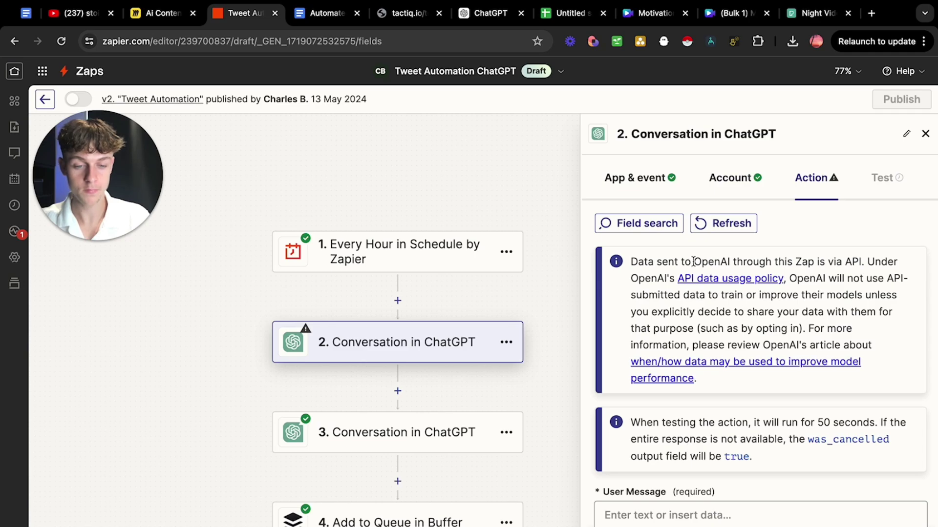
pyautogui.scroll(-3, 781, 263)
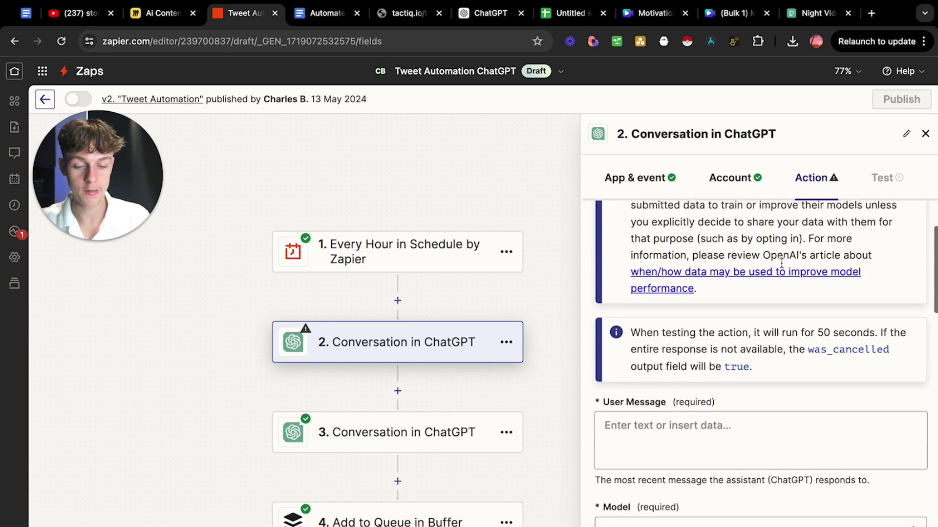
pyautogui.click(696, 429)
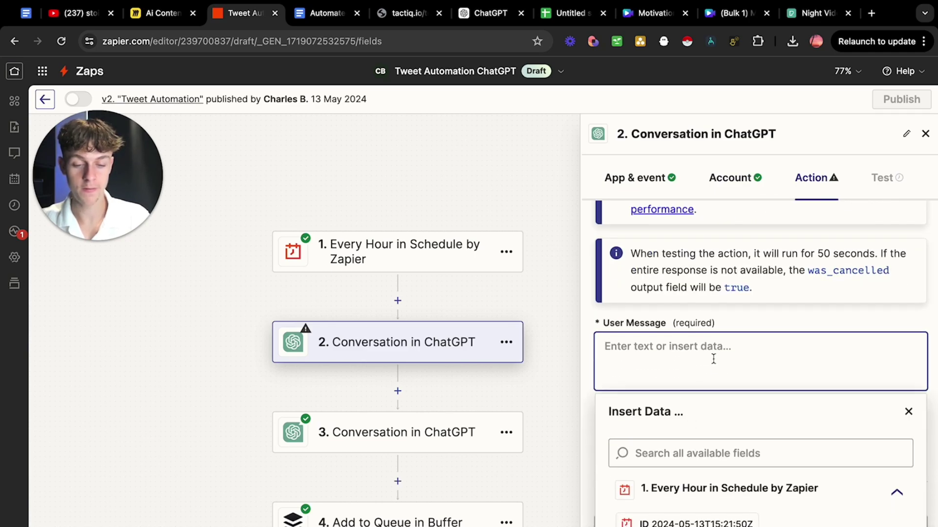
# Open step 3's ChatGPT conversation and check its account and action fields.
pyautogui.click(391, 431)
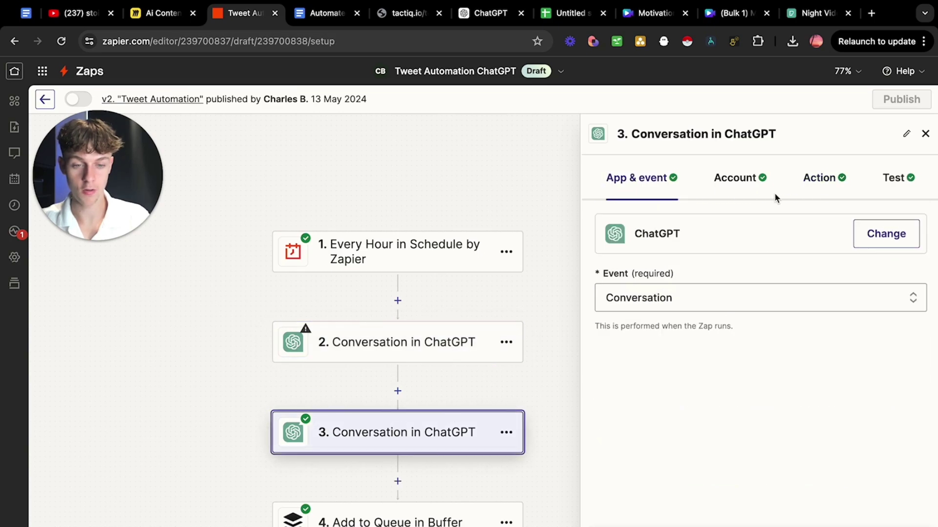
pyautogui.click(812, 180)
pyautogui.scroll(-5, 729, 331)
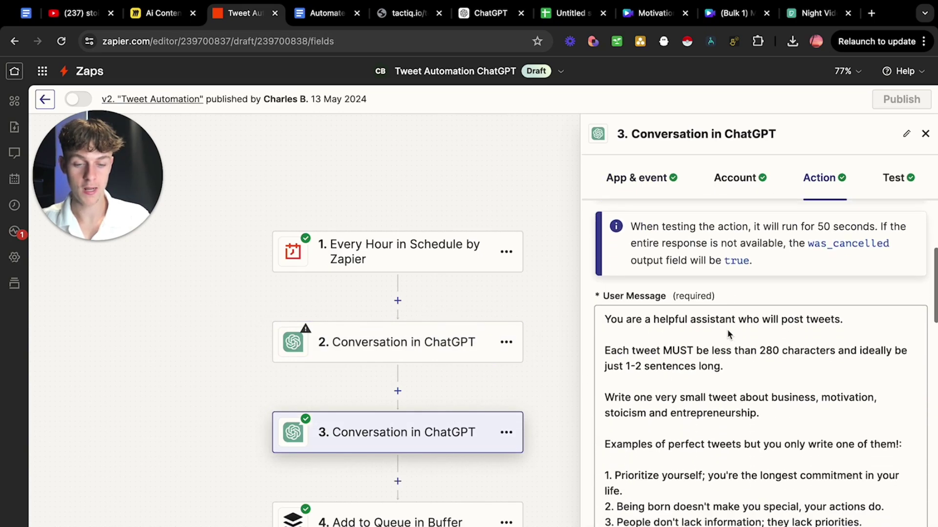
pyautogui.click(755, 179)
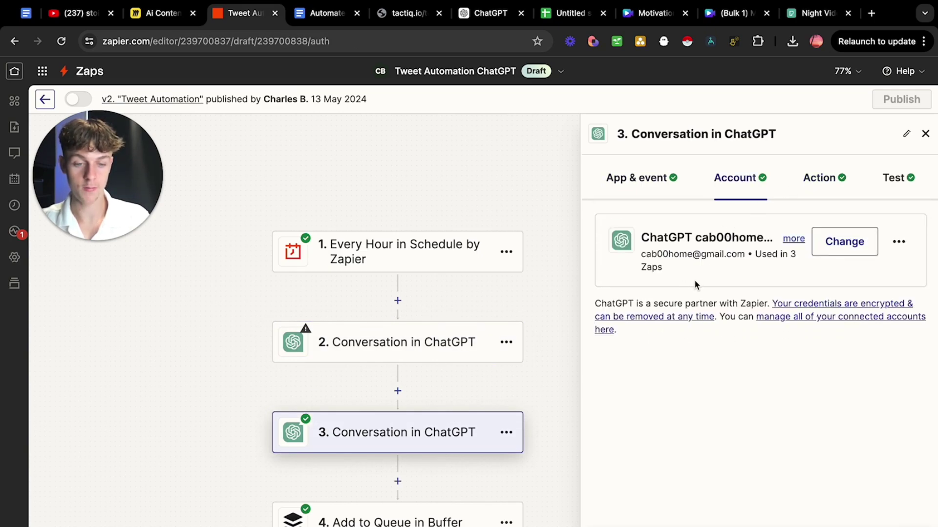
pyautogui.click(818, 180)
pyautogui.scroll(-5, 681, 342)
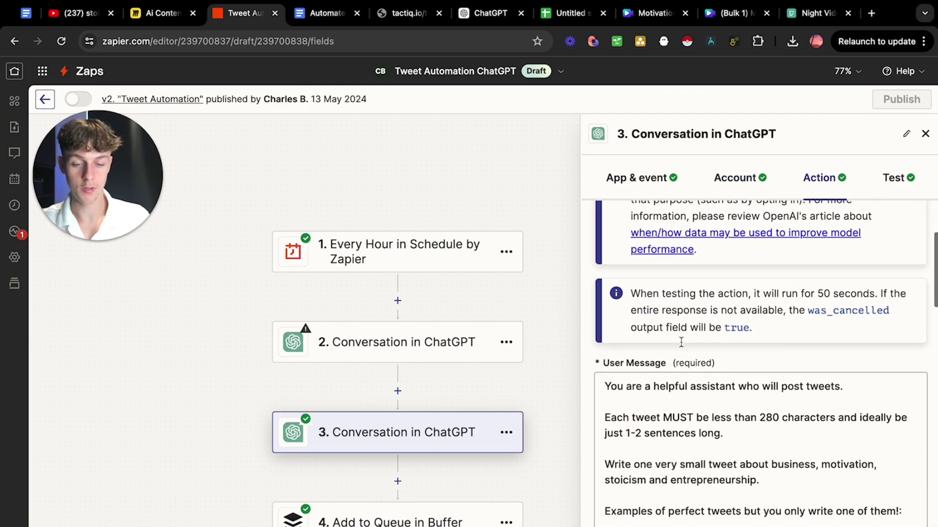
# Read through step 3's tweet-writing prompt, including its 280-character limit rule and example tweets.
pyautogui.tripleClick(759, 296)
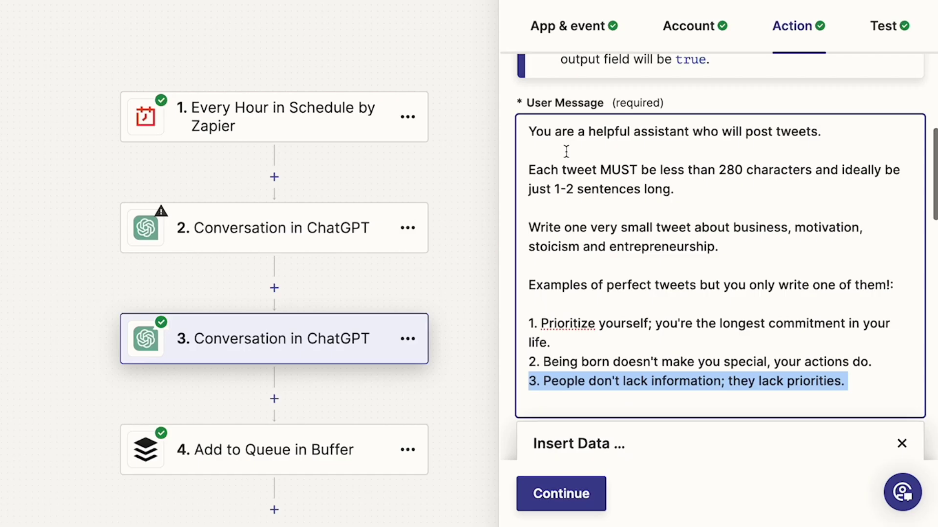
pyautogui.moveTo(604, 261); pyautogui.dragTo(760, 262)
pyautogui.moveTo(720, 133); pyautogui.dragTo(804, 128)
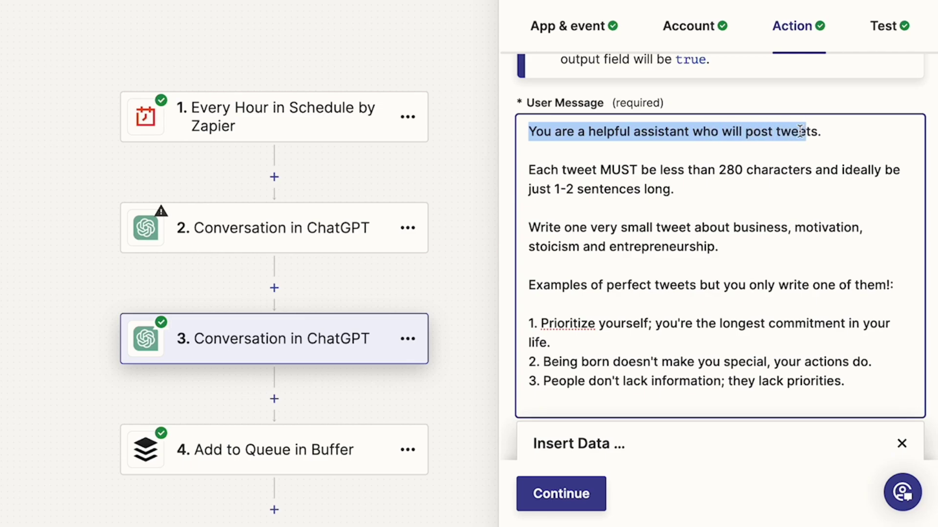
pyautogui.moveTo(543, 170); pyautogui.dragTo(812, 164)
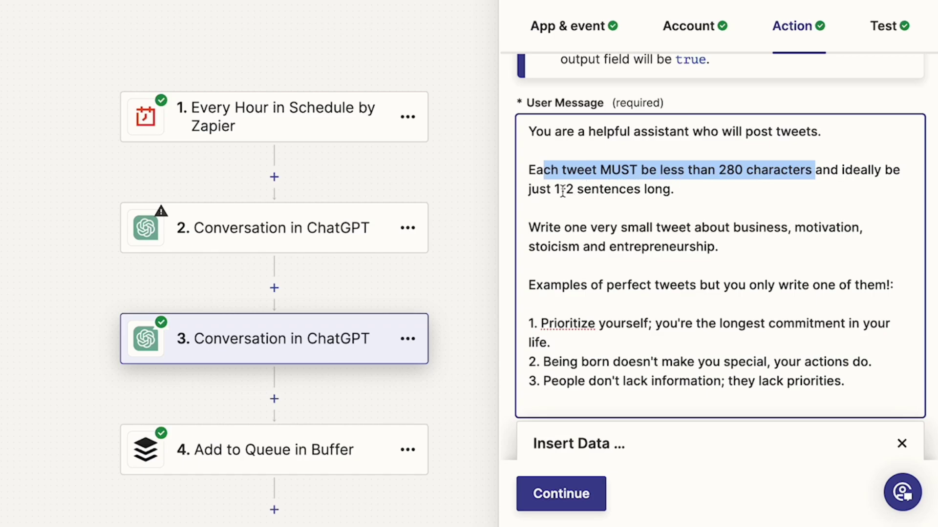
pyautogui.scroll(-1, 684, 189)
pyautogui.moveTo(530, 216); pyautogui.dragTo(767, 230)
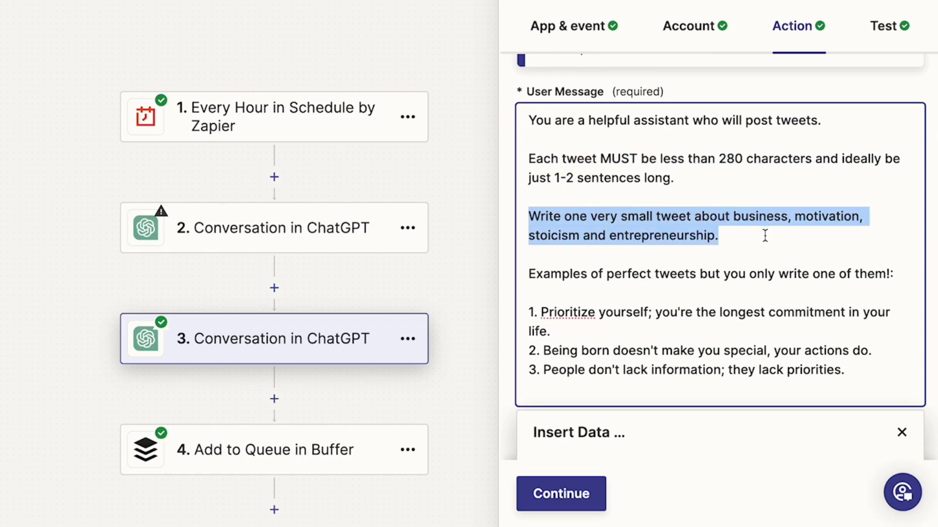
pyautogui.click(765, 236)
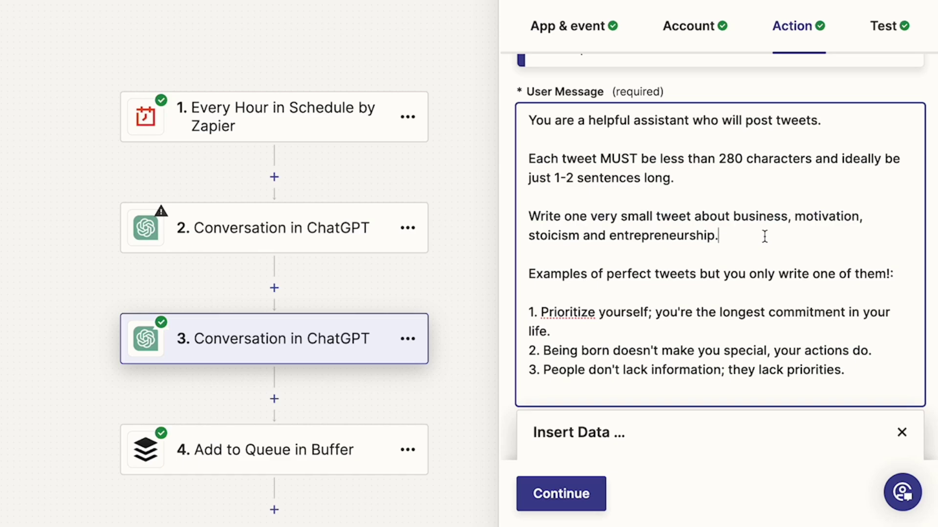
pyautogui.scroll(-1, 764, 237)
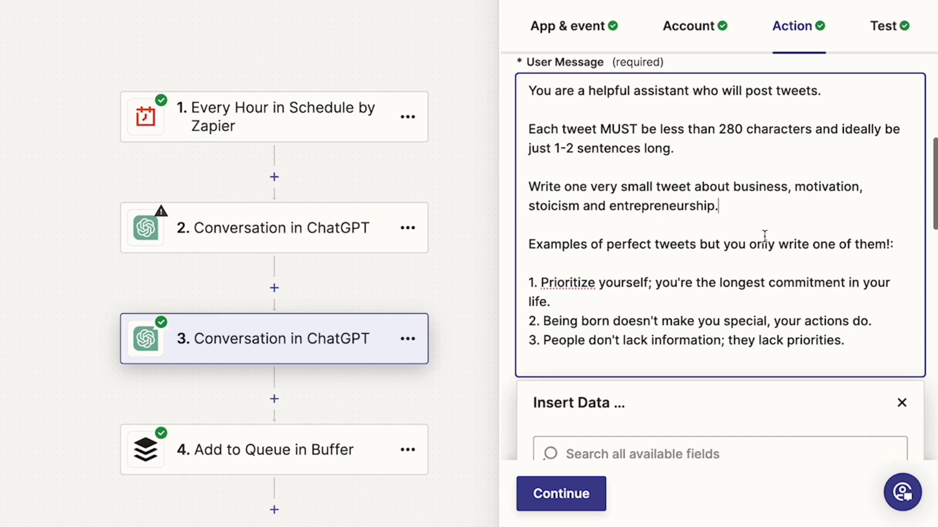
pyautogui.moveTo(543, 242); pyautogui.dragTo(707, 242)
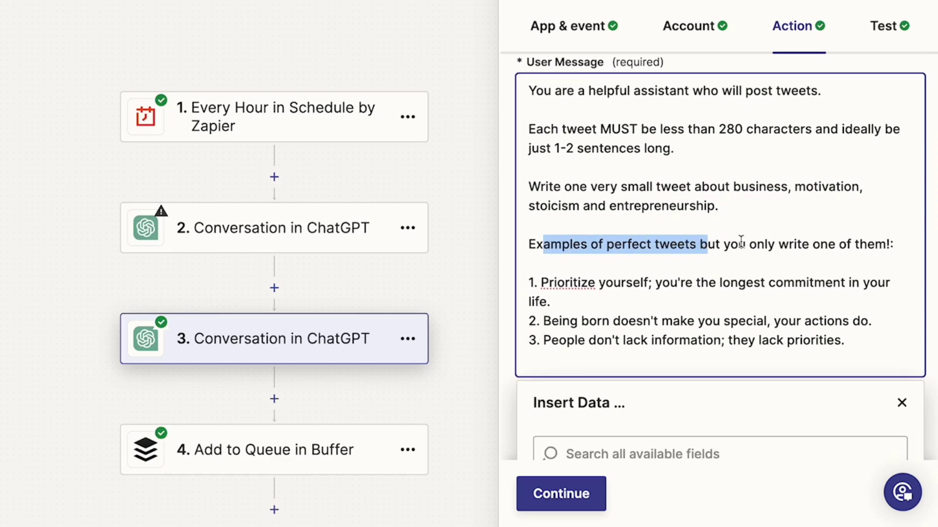
pyautogui.scroll(-2, 799, 242)
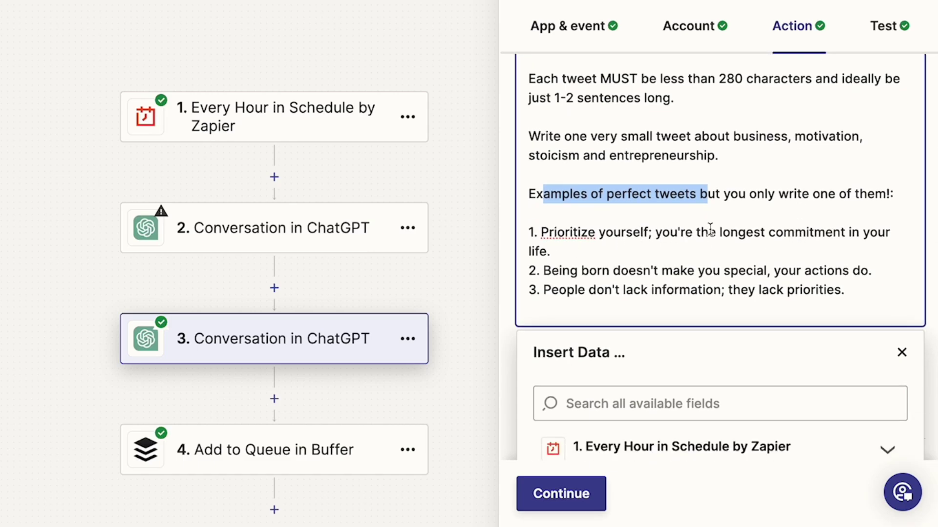
pyautogui.scroll(-1, 761, 232)
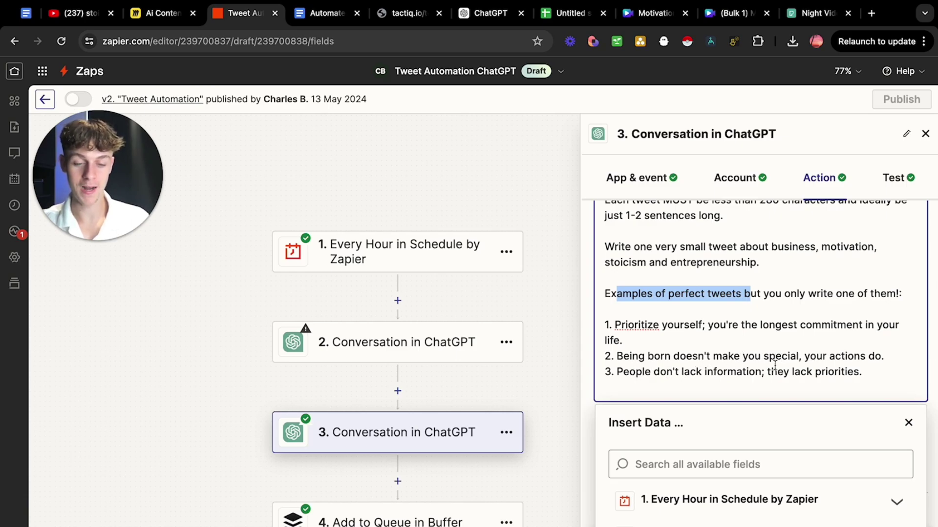
pyautogui.scroll(-4, 775, 364)
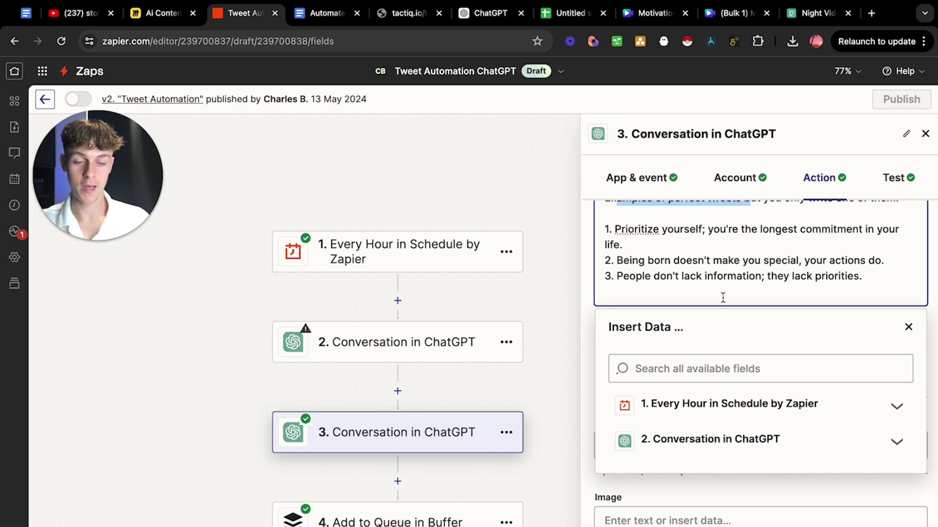
pyautogui.click(723, 297)
# Scroll through step 3's model settings and move on to testing its conversation.
pyautogui.click(811, 496)
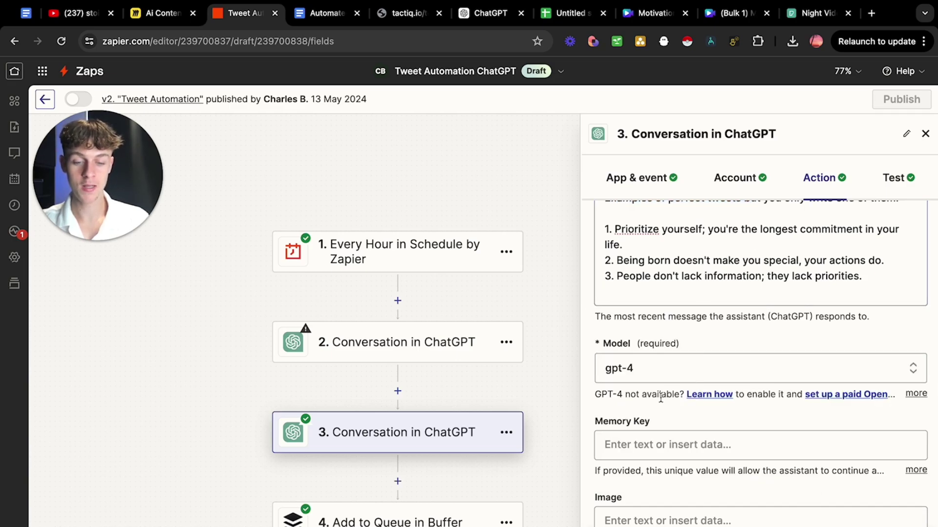
pyautogui.scroll(-5, 725, 337)
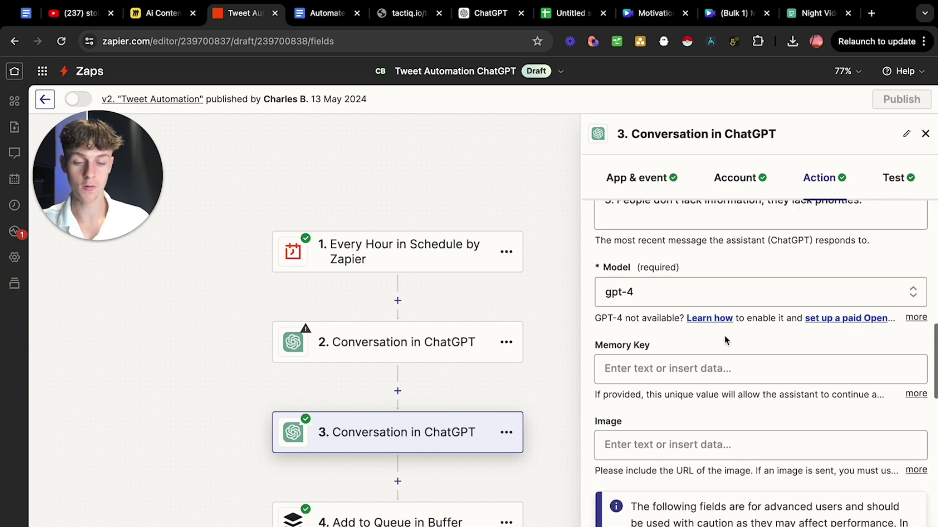
pyautogui.scroll(-4, 725, 329)
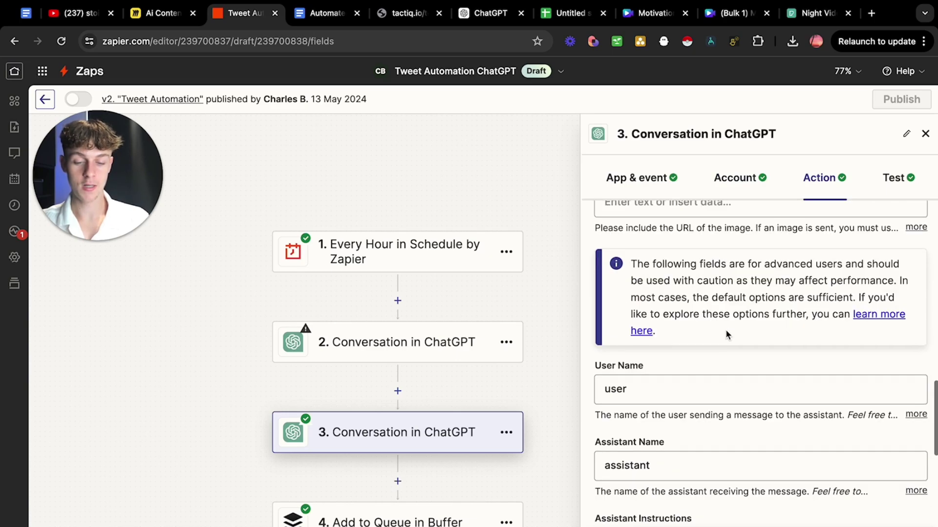
pyautogui.scroll(-3, 672, 379)
pyautogui.scroll(-4, 669, 350)
pyautogui.scroll(-3, 708, 310)
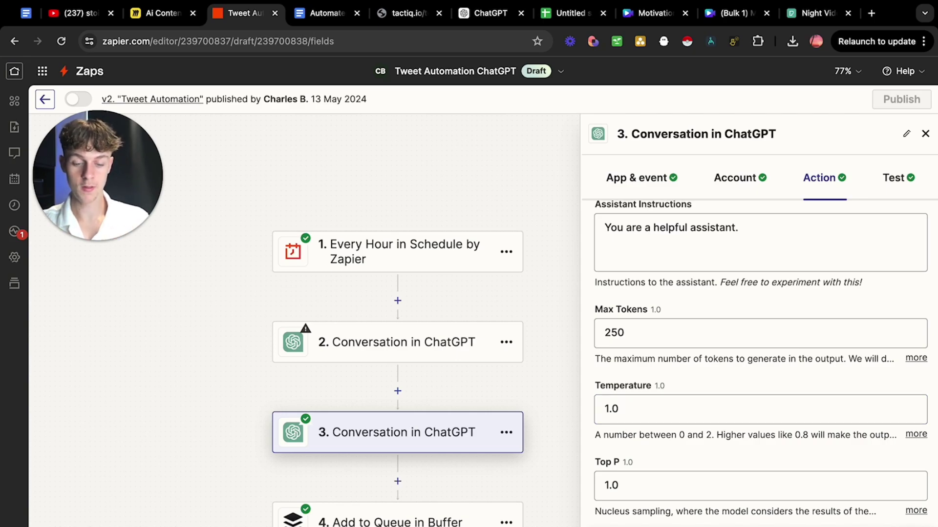
pyautogui.press('Return')
# Review the Buffer Add to Queue step's settings, then return to the Canva reels design.
pyautogui.scroll(-5, 771, 350)
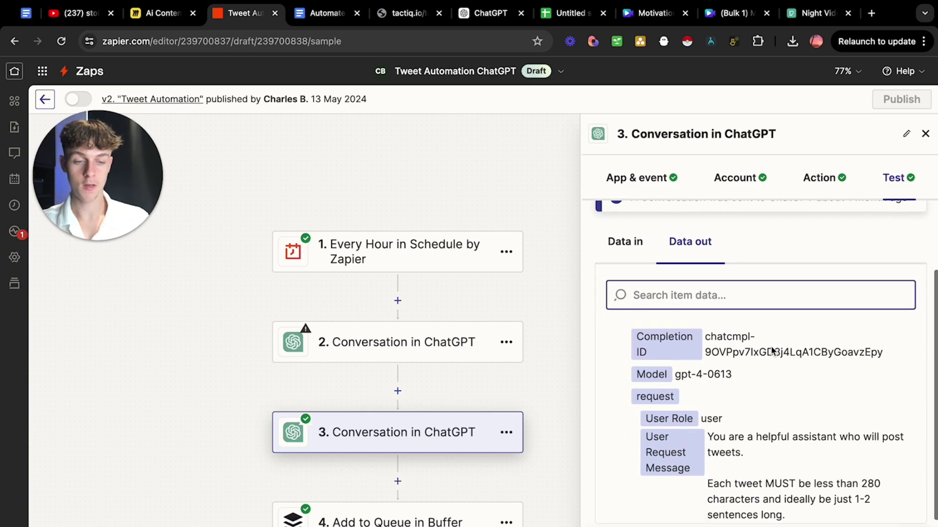
pyautogui.scroll(-5, 734, 421)
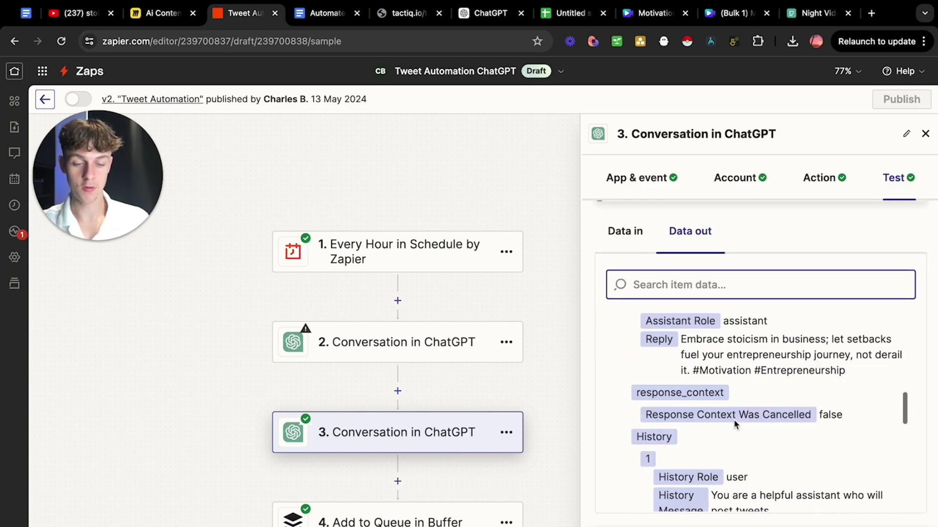
pyautogui.click(371, 521)
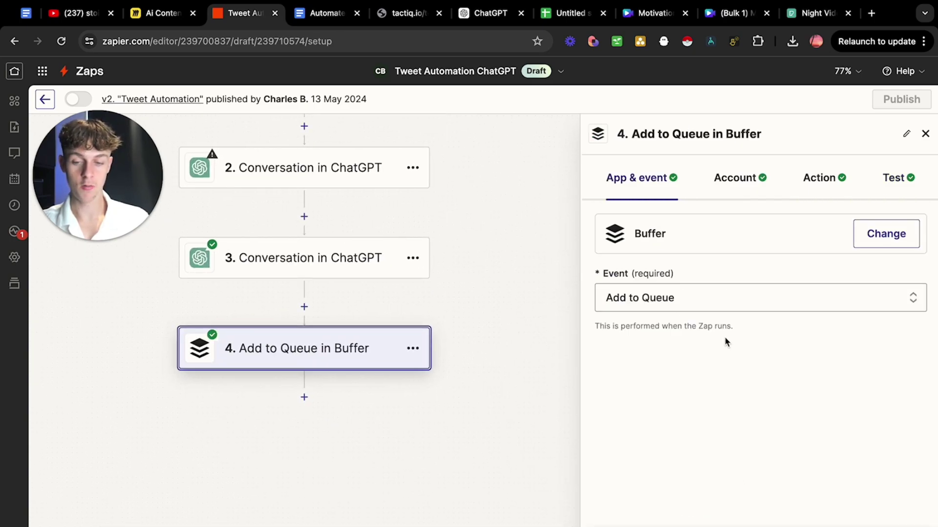
pyautogui.hscroll(-2, 291, 326)
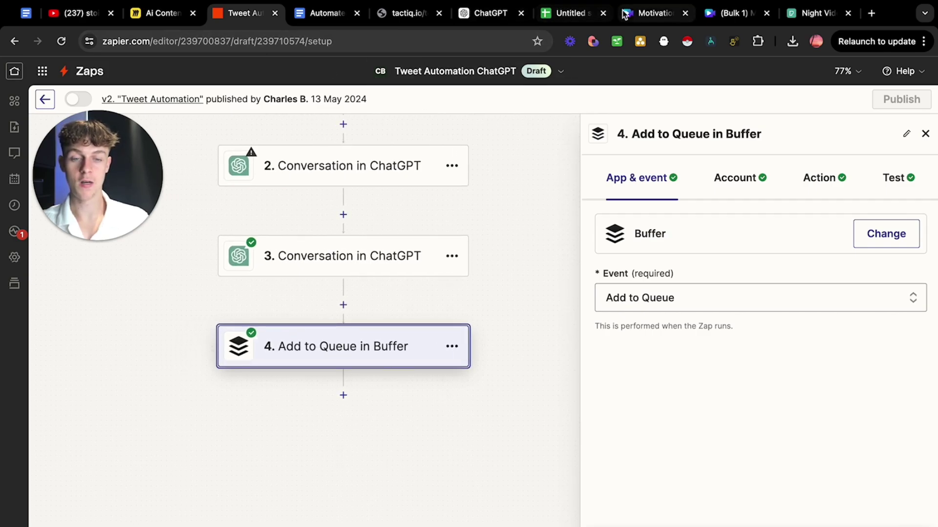
pyautogui.click(652, 18)
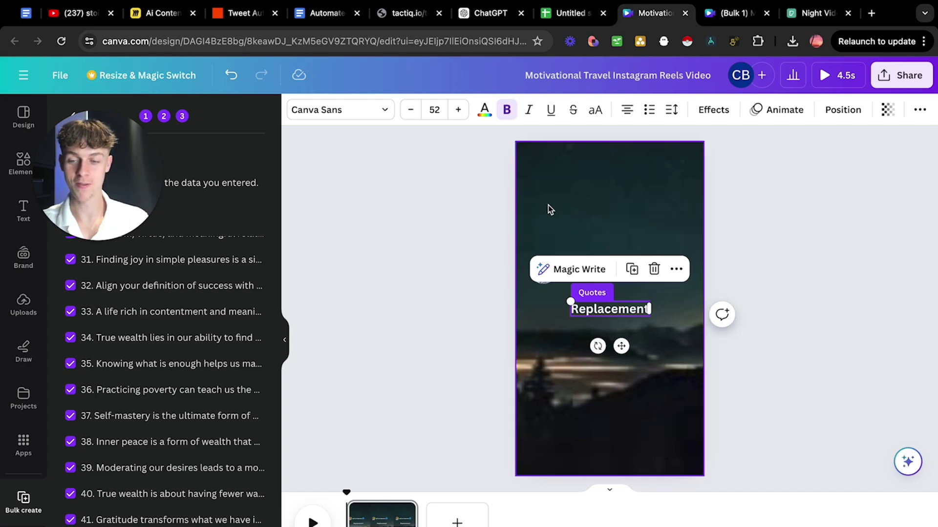
# Load buffer.com in a new tab, then return to the Zapier 'Tweet Automation' tab.
pyautogui.click(873, 16)
pyautogui.write('buff')
pyautogui.press('Return')
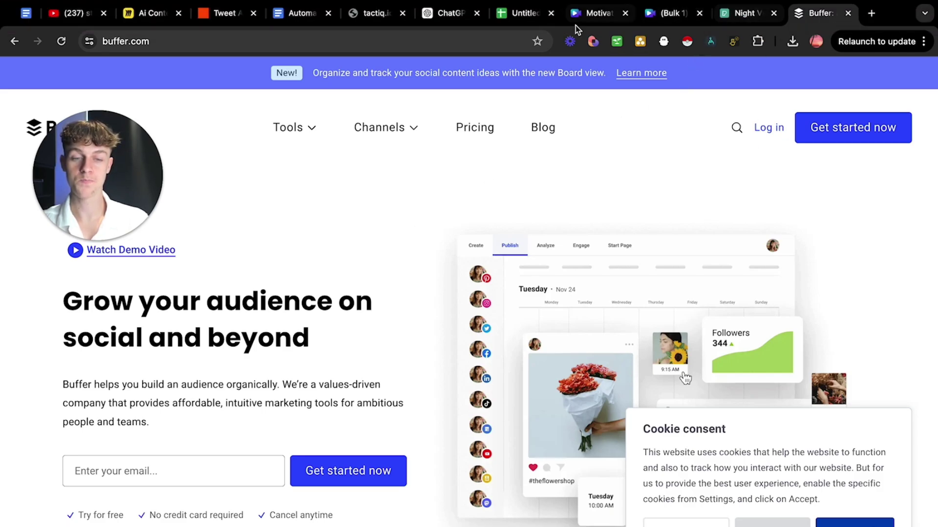
pyautogui.click(221, 15)
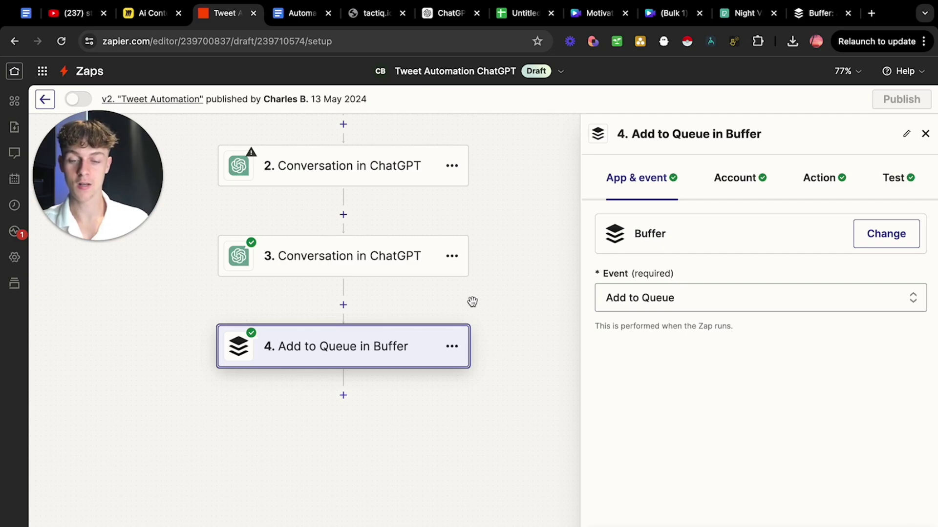
# Open the 'Conversation in ChatGPT' step's account and action settings to view the prompt and gpt-4 model.
pyautogui.scroll(4, 471, 301)
pyautogui.scroll(2, 397, 183)
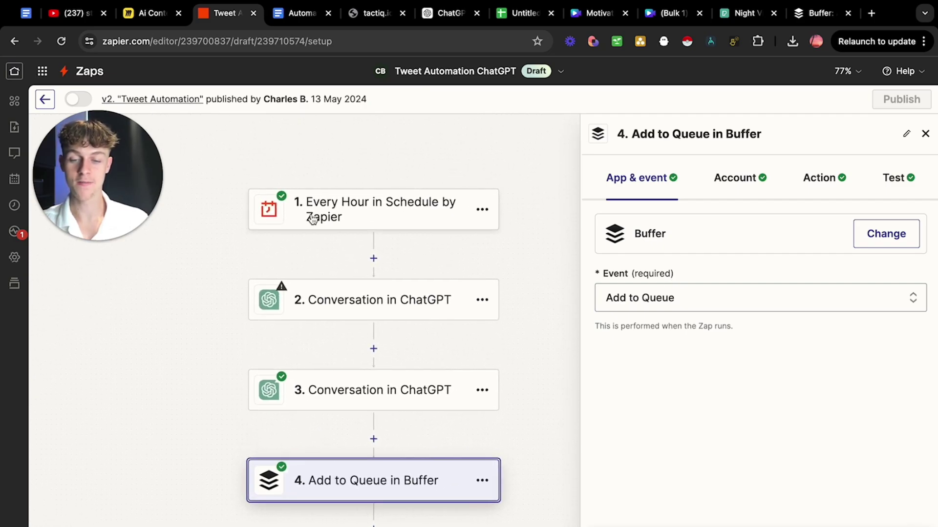
pyautogui.click(375, 209)
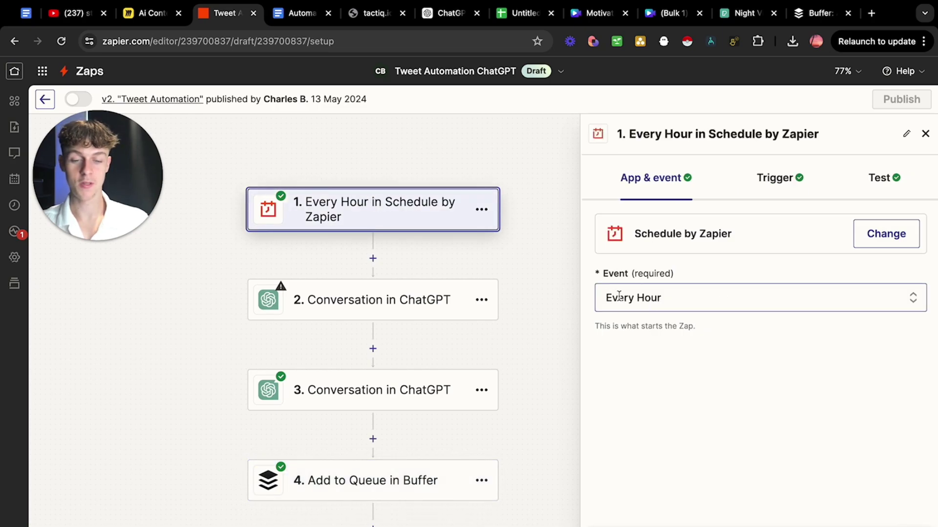
pyautogui.click(370, 390)
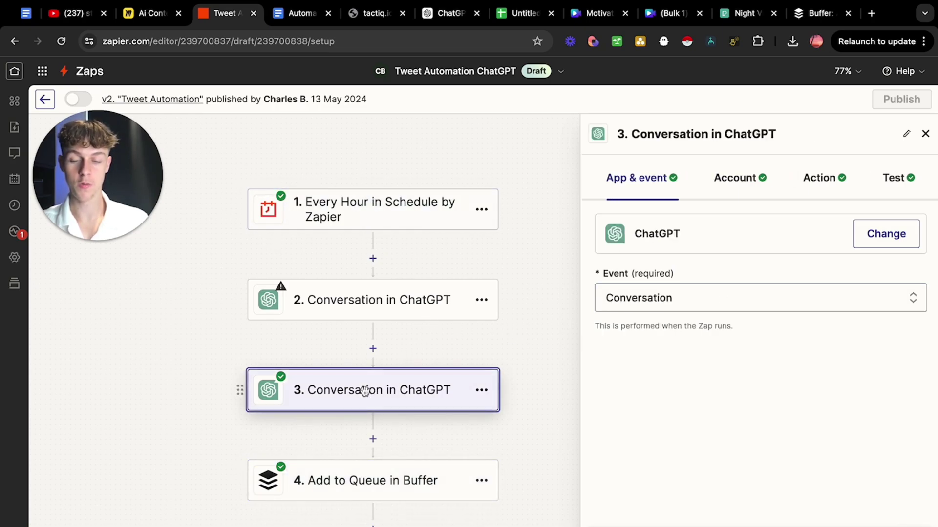
pyautogui.click(734, 187)
pyautogui.click(831, 180)
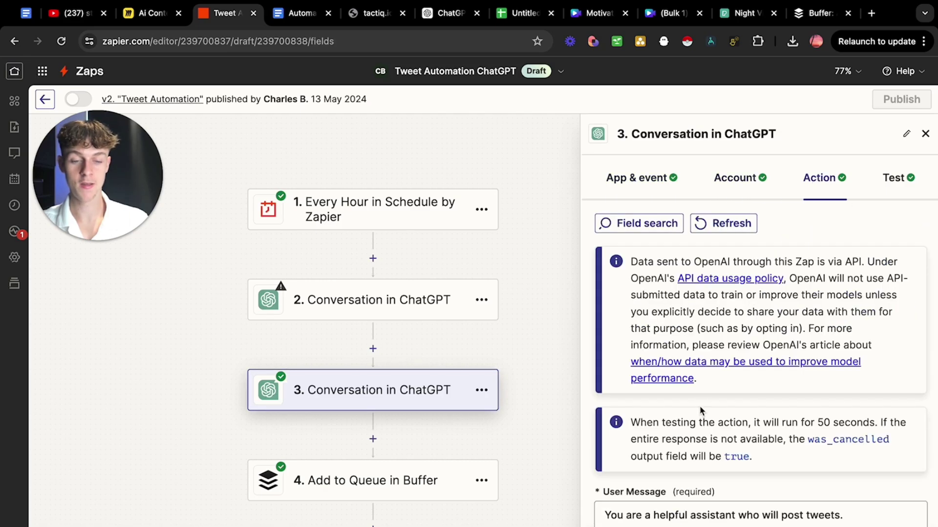
pyautogui.scroll(-5, 704, 413)
pyautogui.scroll(-5, 714, 414)
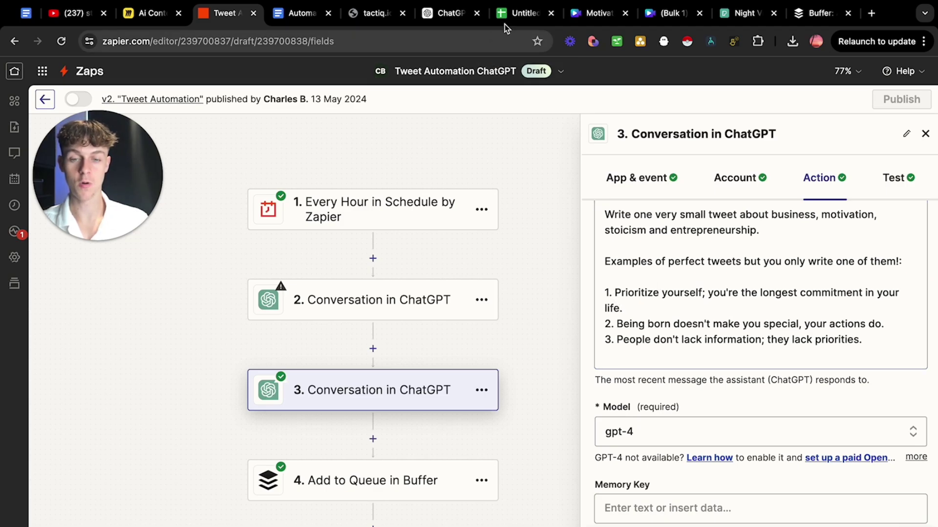
# Check the quotes spreadsheet, then return to the ChatGPT step's User Message and Model fields.
pyautogui.click(514, 15)
pyautogui.scroll(-10, 264, 361)
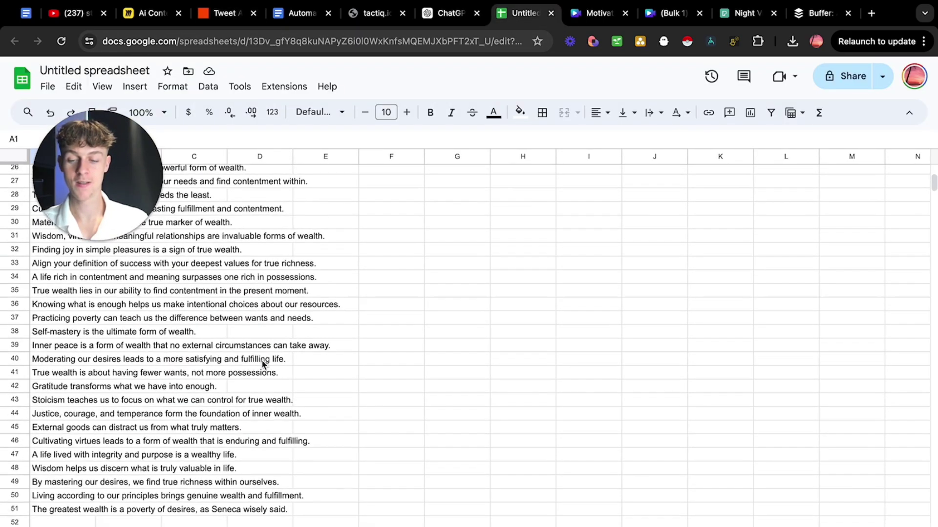
pyautogui.scroll(10, 263, 361)
pyautogui.click(218, 13)
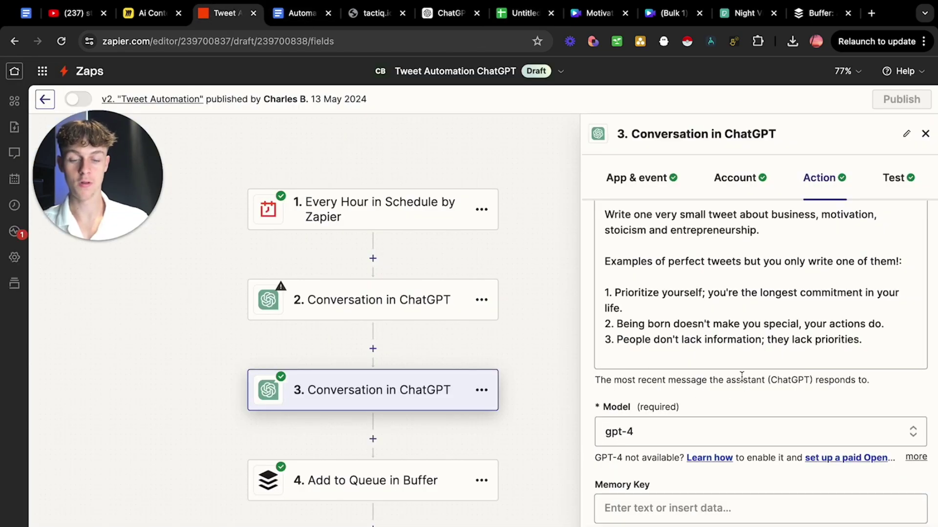
pyautogui.scroll(-3, 733, 374)
pyautogui.scroll(1, 741, 377)
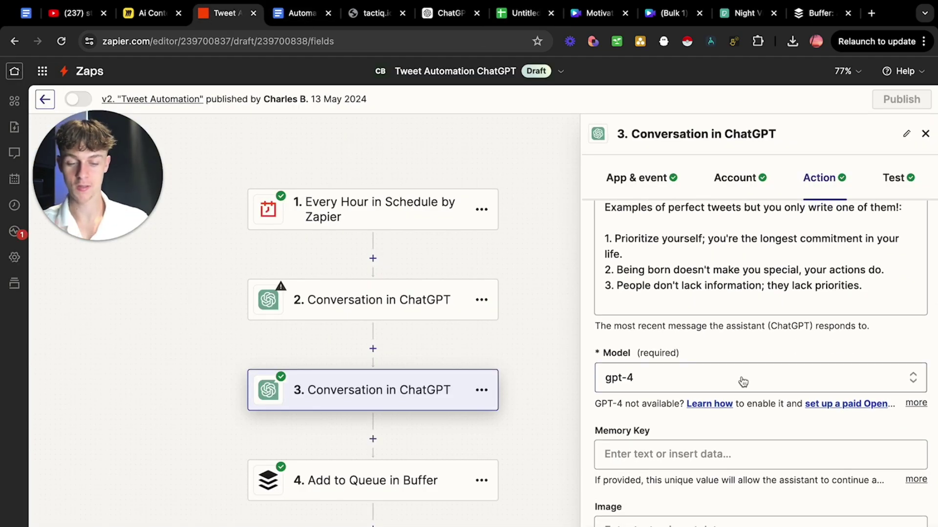
pyautogui.scroll(-5, 743, 382)
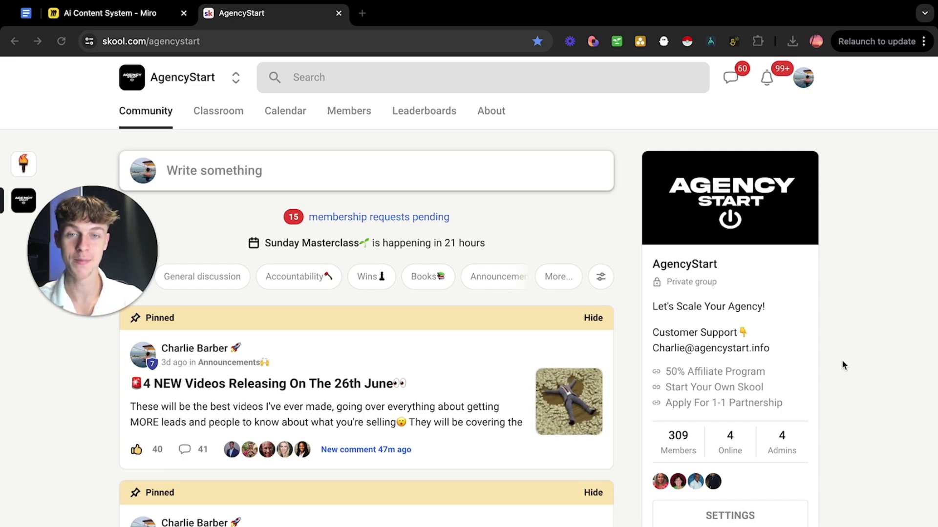
pyautogui.scroll(-12, 842, 361)
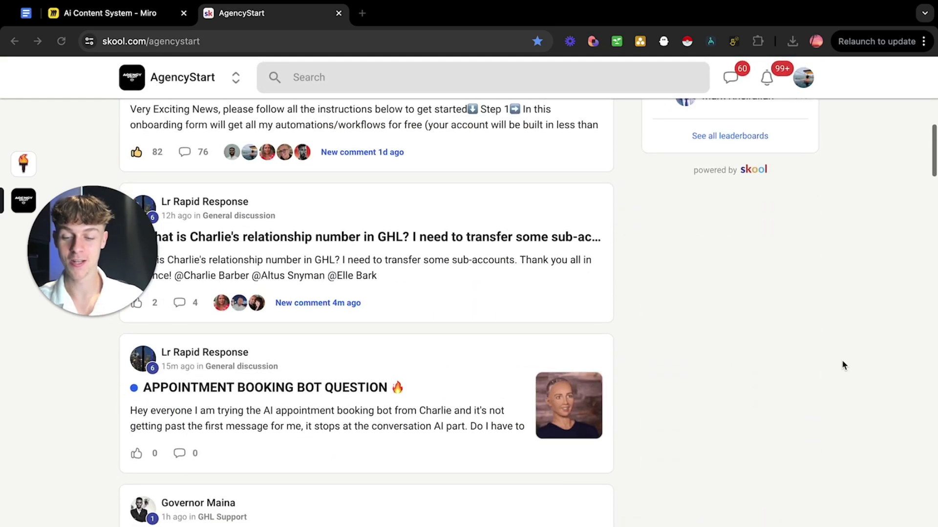
pyautogui.scroll(-5, 842, 362)
pyautogui.scroll(6, 842, 362)
pyautogui.scroll(-1, 842, 362)
pyautogui.scroll(-10, 842, 361)
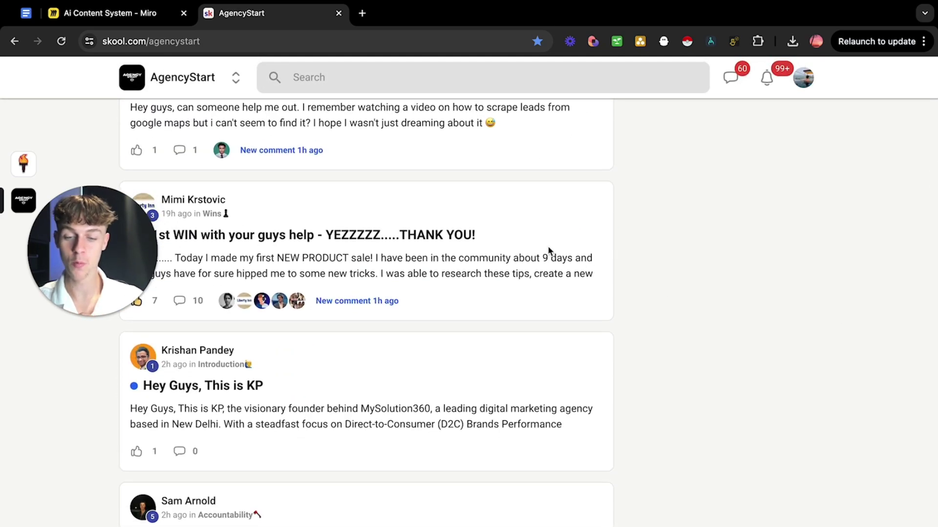
pyautogui.click(547, 245)
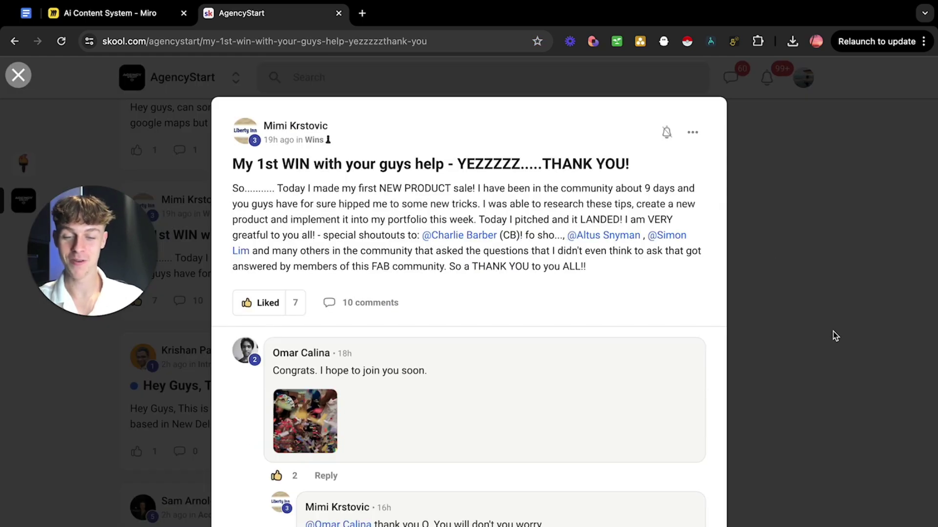
pyautogui.click(832, 330)
pyautogui.scroll(-3, 832, 336)
pyautogui.scroll(-9, 832, 336)
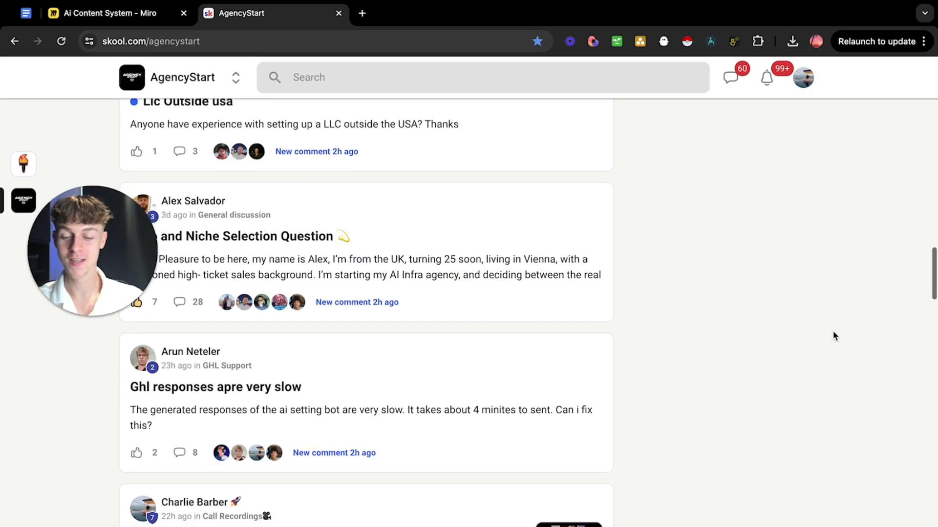
pyautogui.scroll(-9, 833, 335)
pyautogui.scroll(20, 833, 335)
pyautogui.scroll(15, 832, 331)
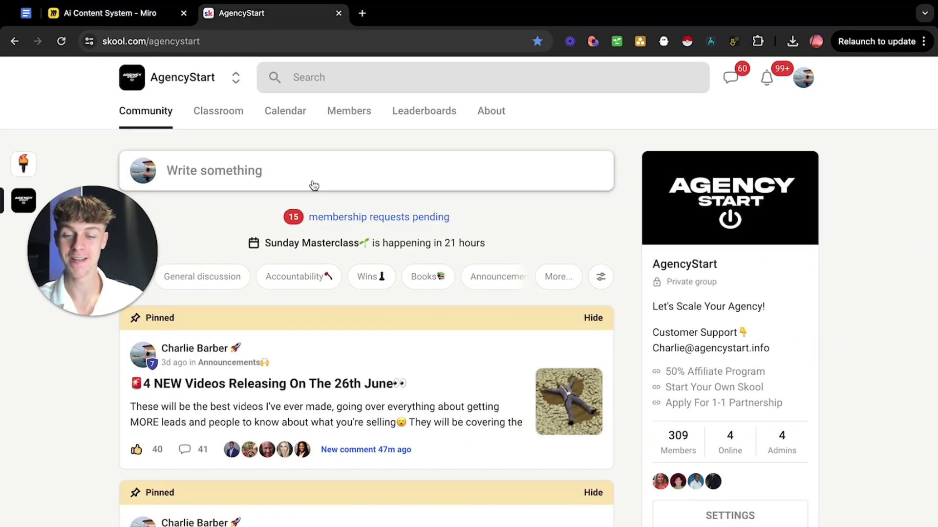
# Browse the AgencyStart Classroom course cards, including Introduction (START HERE), The Vault and $10k/Month Speedrun.
pyautogui.click(207, 117)
pyautogui.scroll(-5, 541, 463)
pyautogui.scroll(-4, 541, 463)
pyautogui.scroll(3, 294, 318)
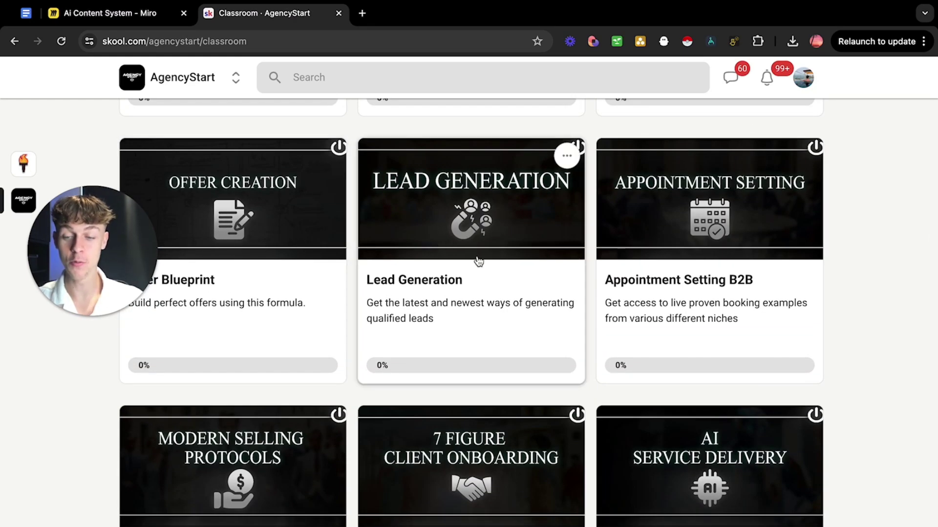
pyautogui.scroll(-3, 607, 264)
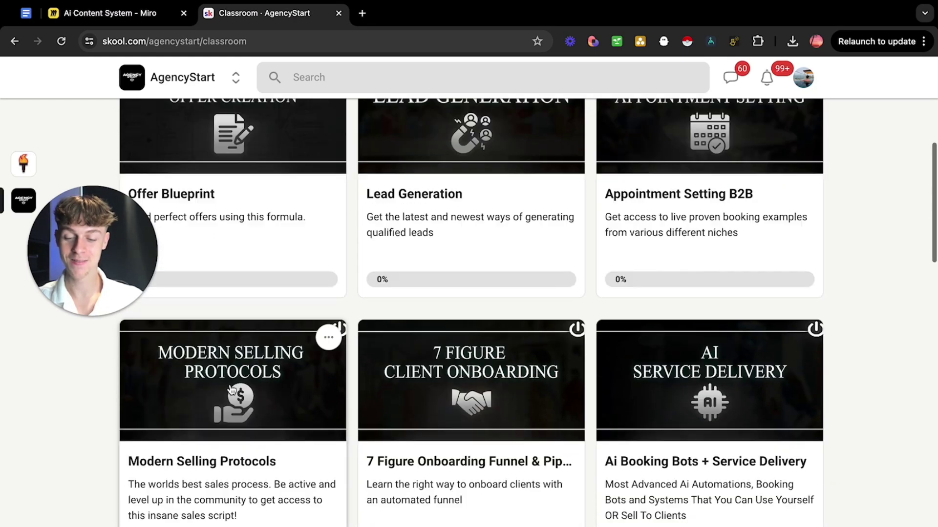
pyautogui.scroll(-4, 592, 339)
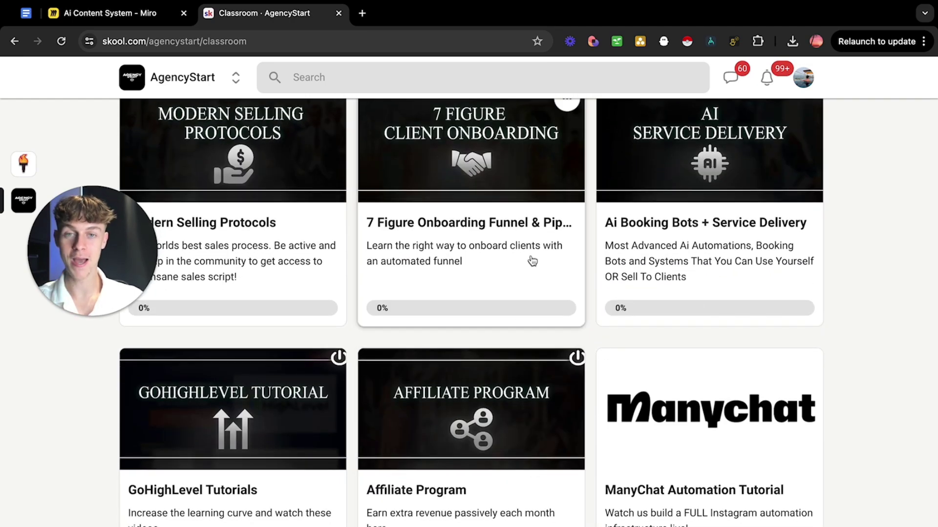
pyautogui.scroll(8, 531, 262)
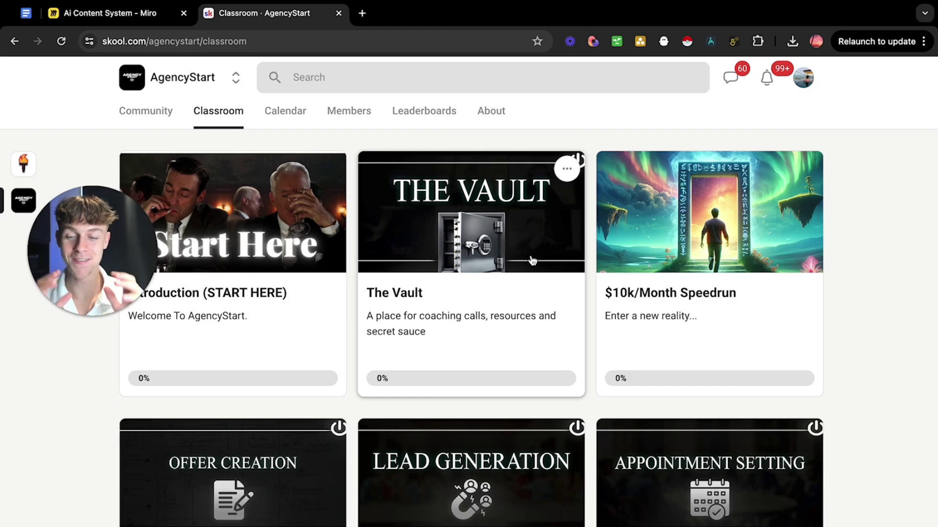
# Look over the June 2024 event calendar, then return to the AgencyStart Community feed.
pyautogui.click(286, 111)
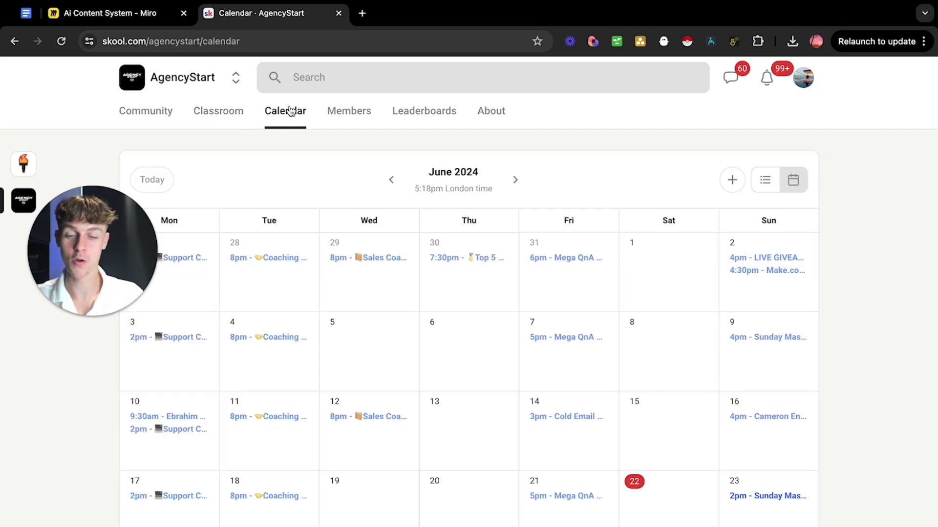
pyautogui.scroll(-2, 487, 317)
pyautogui.scroll(2, 488, 317)
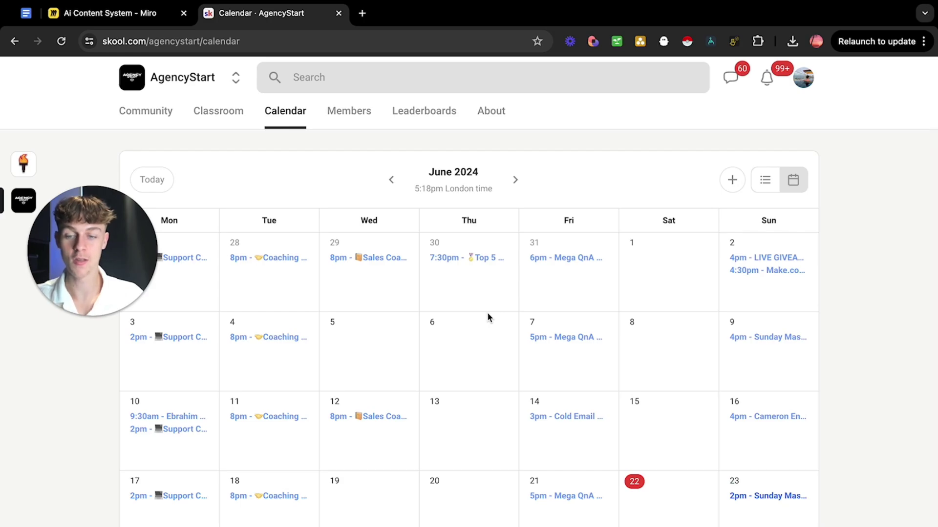
pyautogui.click(154, 117)
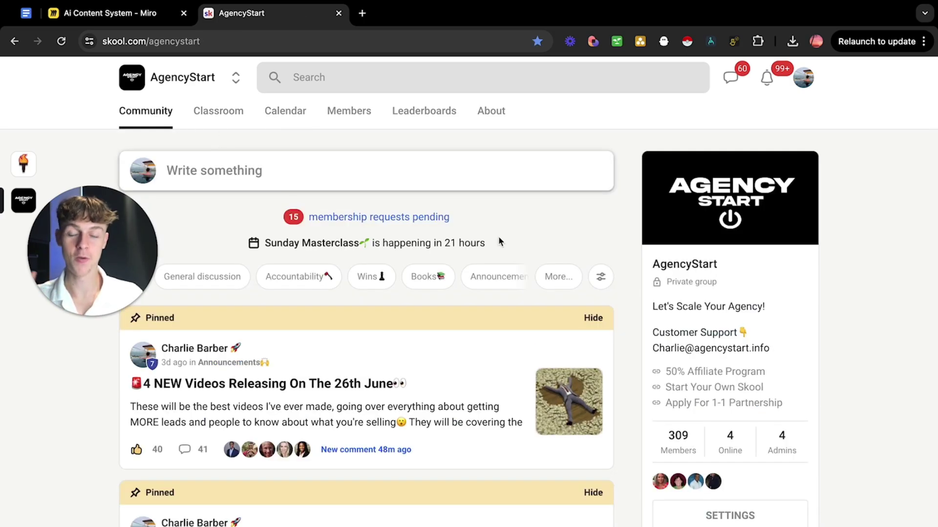